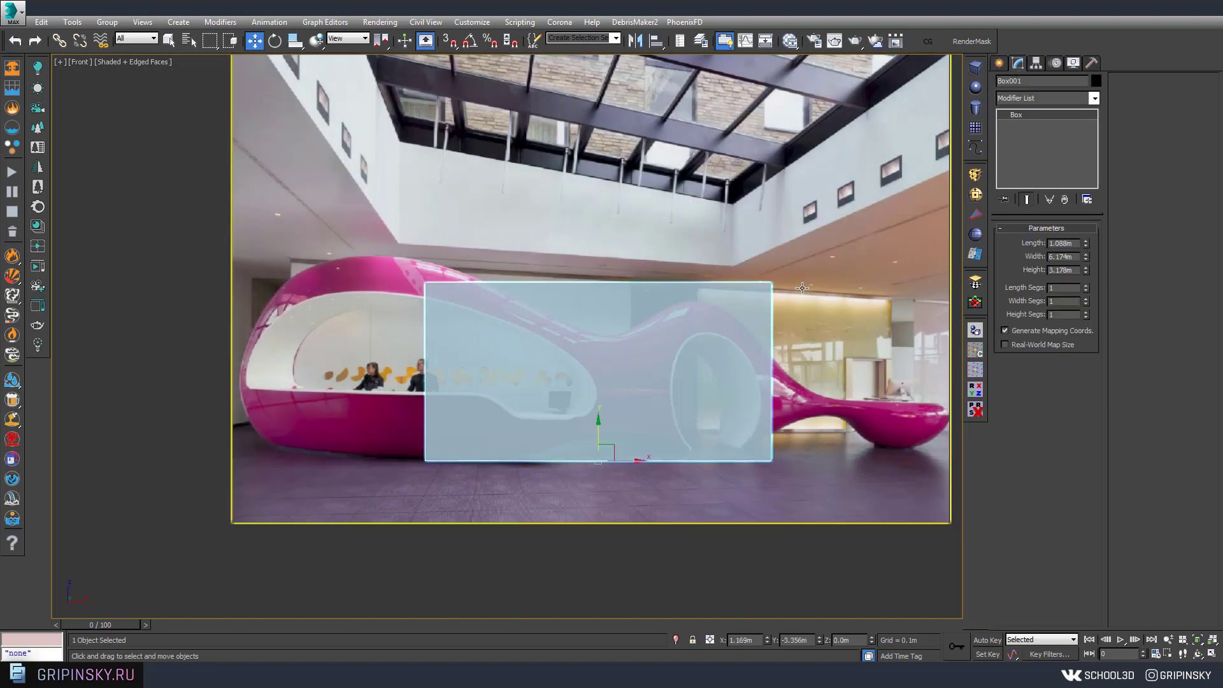
Step: Set the scene units to millimetres and convert the reference box to an Editable Poly
left_click(474, 22)
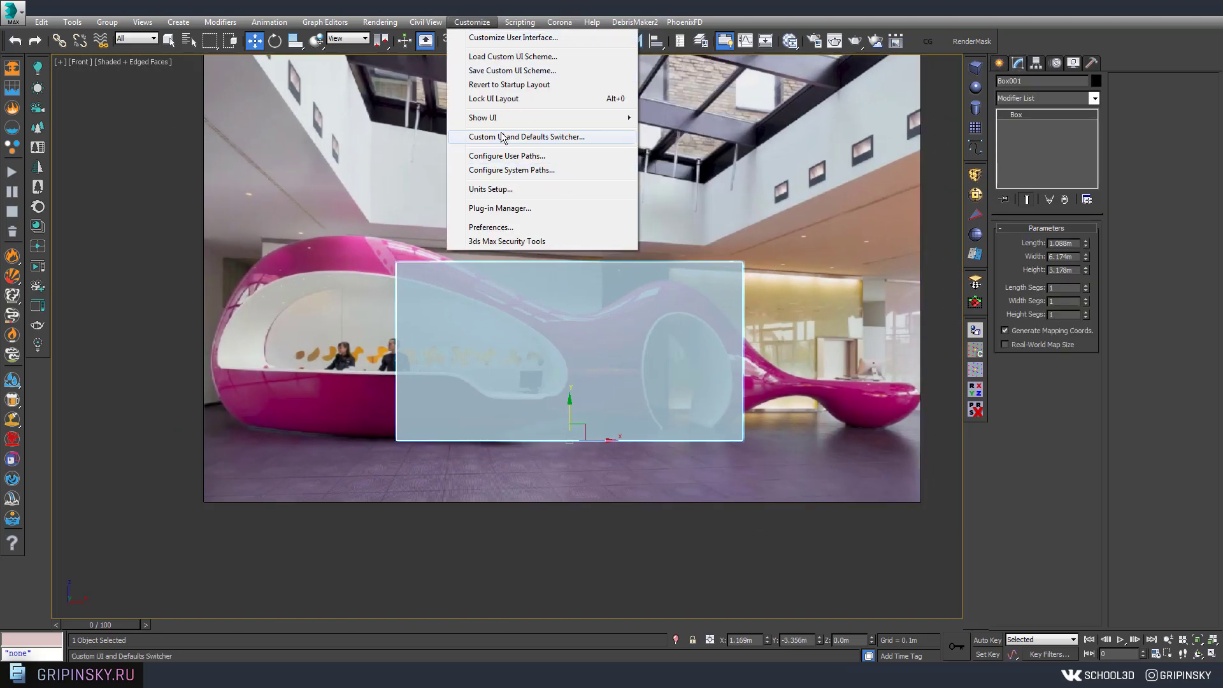
left_click(491, 190)
left_click(617, 447)
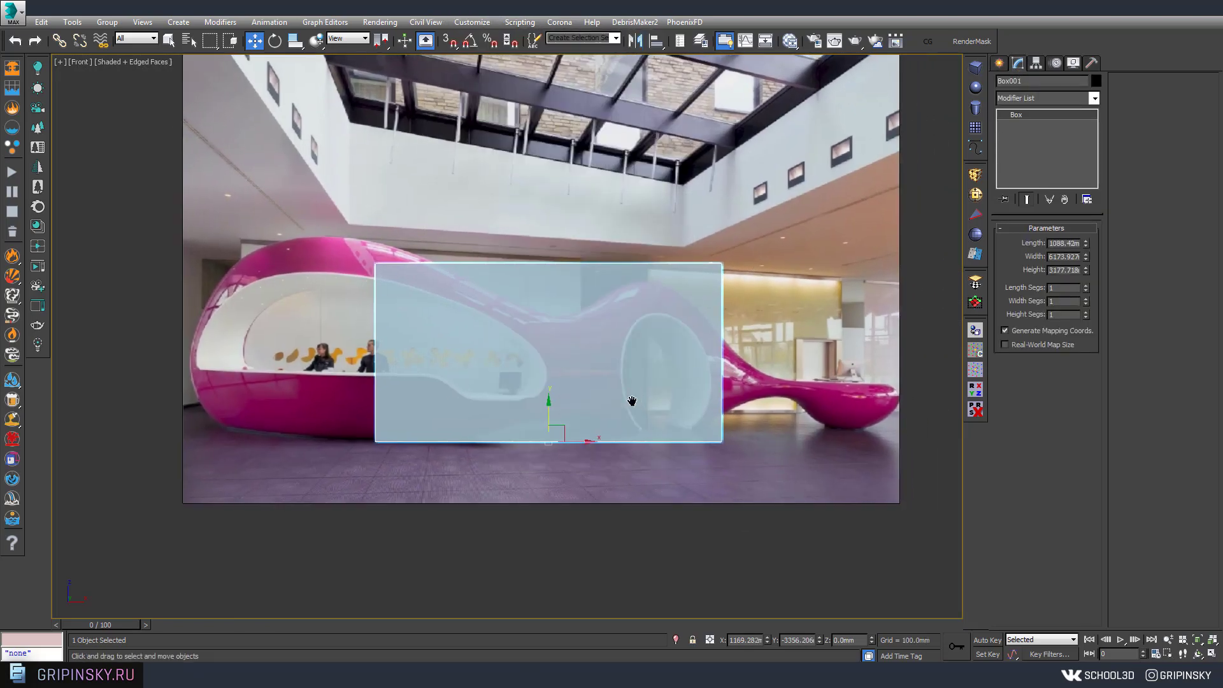
right_click(685, 281)
left_click(739, 544)
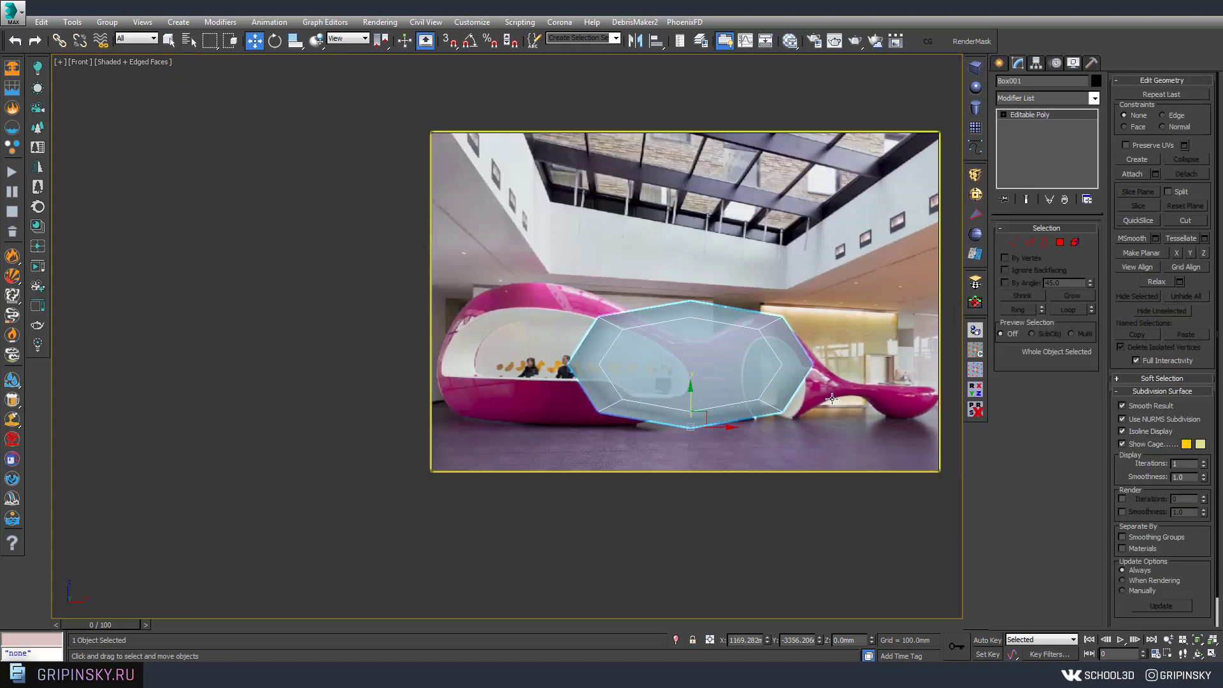
Step: Show the Perspective view with edged faces and switch the box to vertex editing
key("alt+w")
middle_click_drag(733, 478, 669, 472, "alt")
left_click(586, 346)
left_click(616, 374)
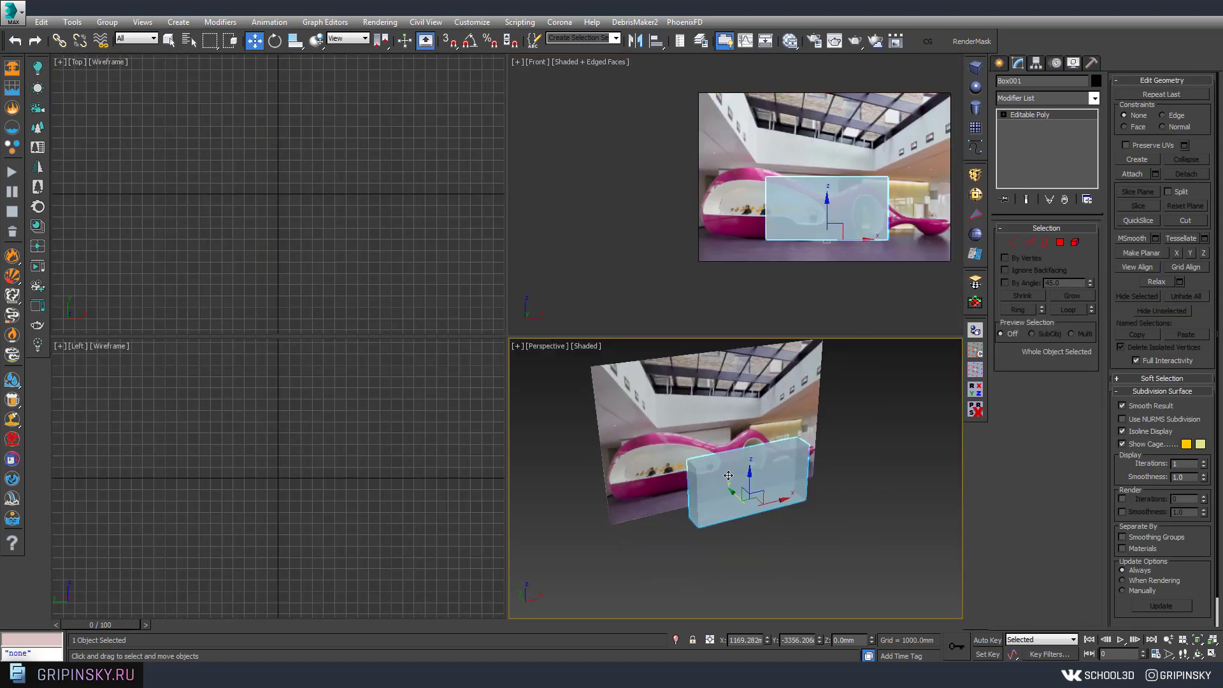
key("alt+w")
mouse_move(625, 382)
middle_mouse_down("alt")
mouse_move(663, 400)
mouse_move(637, 382)
middle_mouse_up("alt")
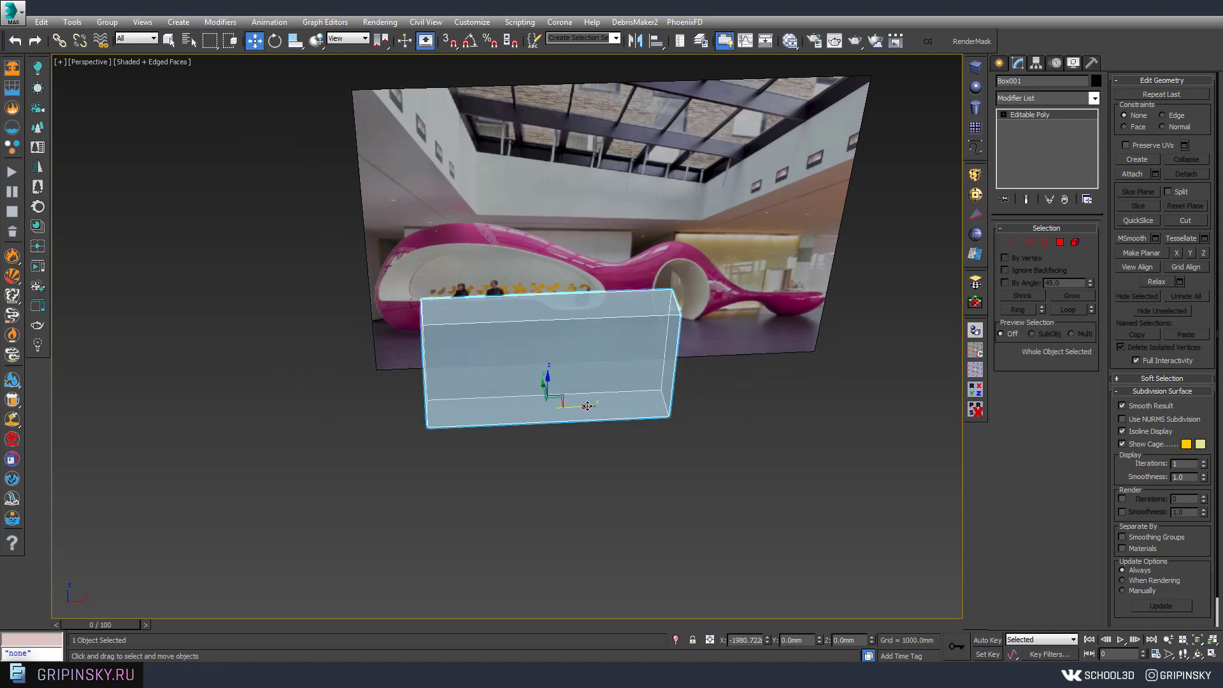
right_click(623, 366)
left_click(608, 331)
Step: In the Front view, stretch the box to the desk's left end and raise its top vertices to the desk top
left_click_drag(621, 274, 677, 440)
key("alt+w")
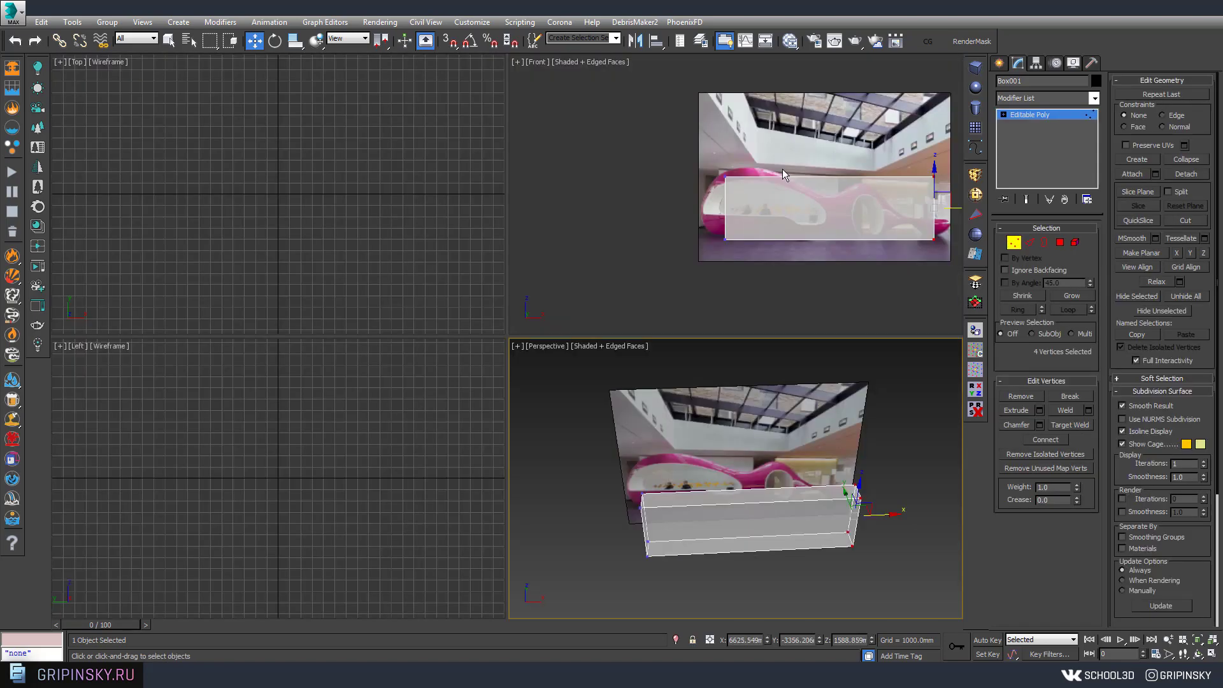
key("alt+w")
left_click_drag(384, 307, 334, 310)
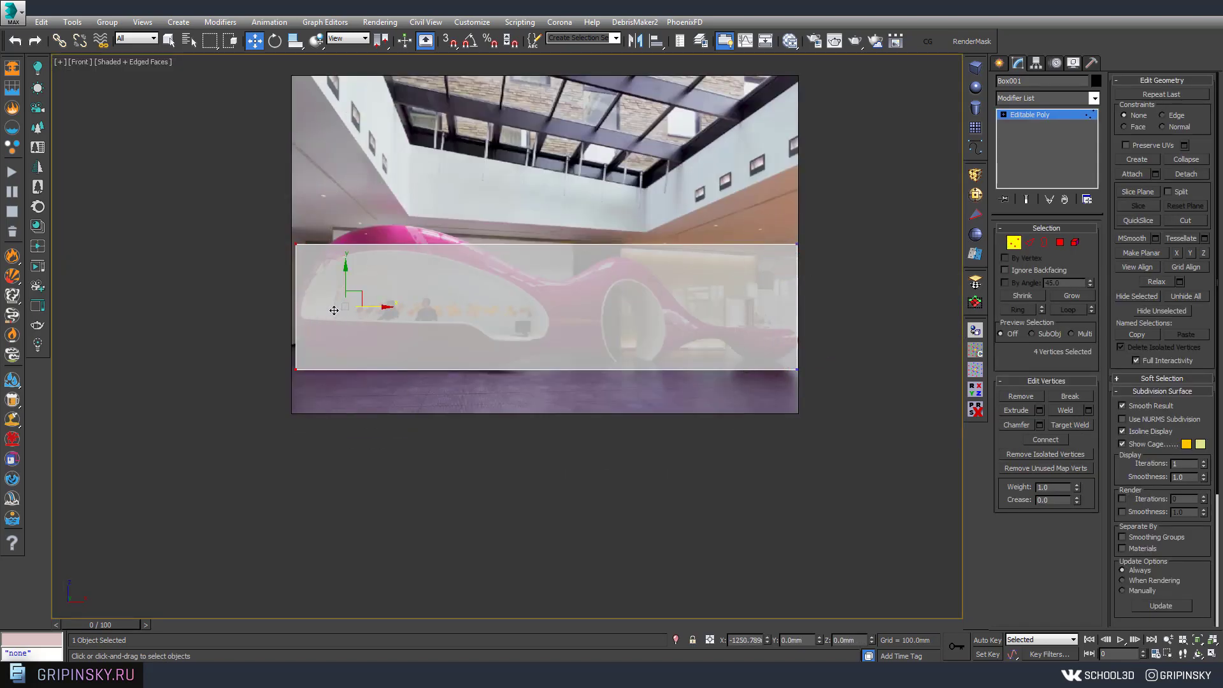
left_click_drag(791, 287, 791, 287)
left_click_drag(543, 210, 542, 189)
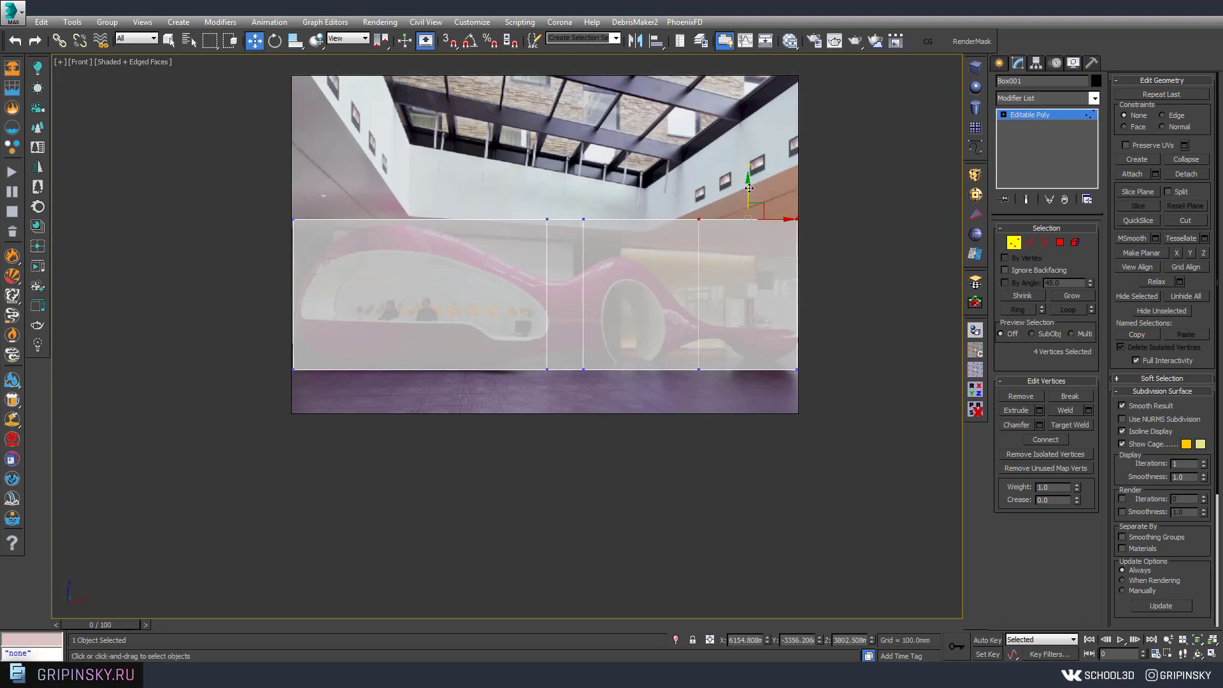
Step: Lower the right-side, middle and top-left vertices so the outline follows the desk's wave
left_click_drag(749, 189, 749, 294)
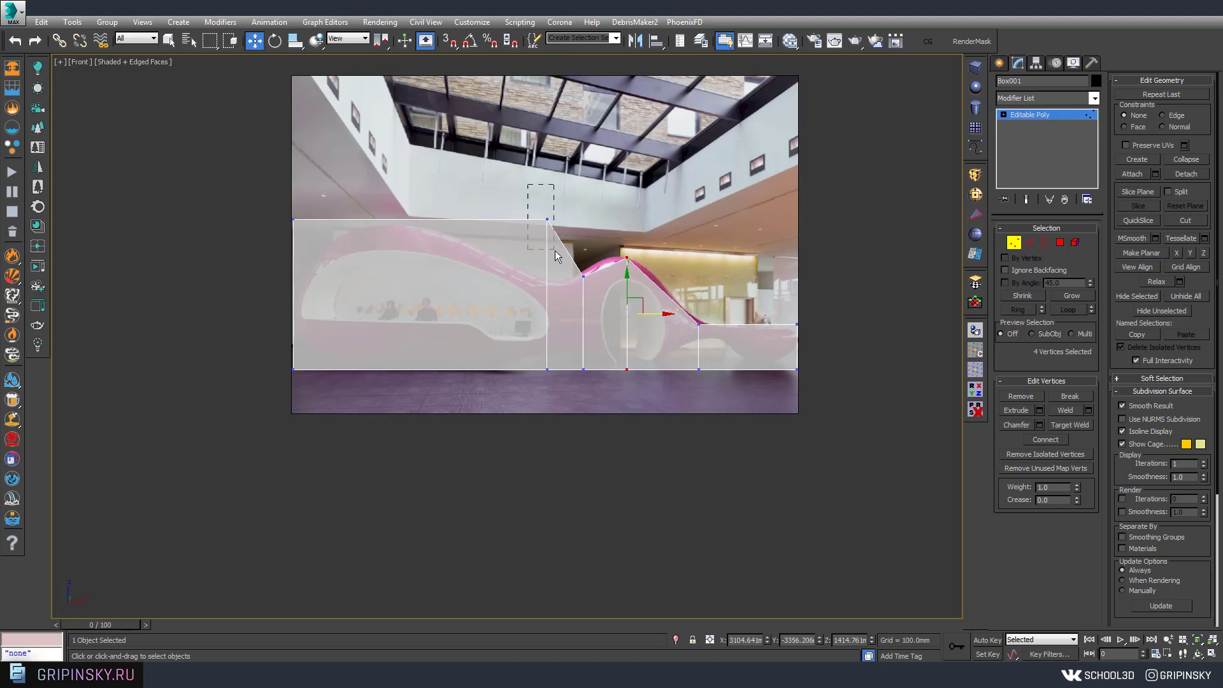
left_click_drag(555, 256, 554, 249)
left_click_drag(548, 189, 547, 246)
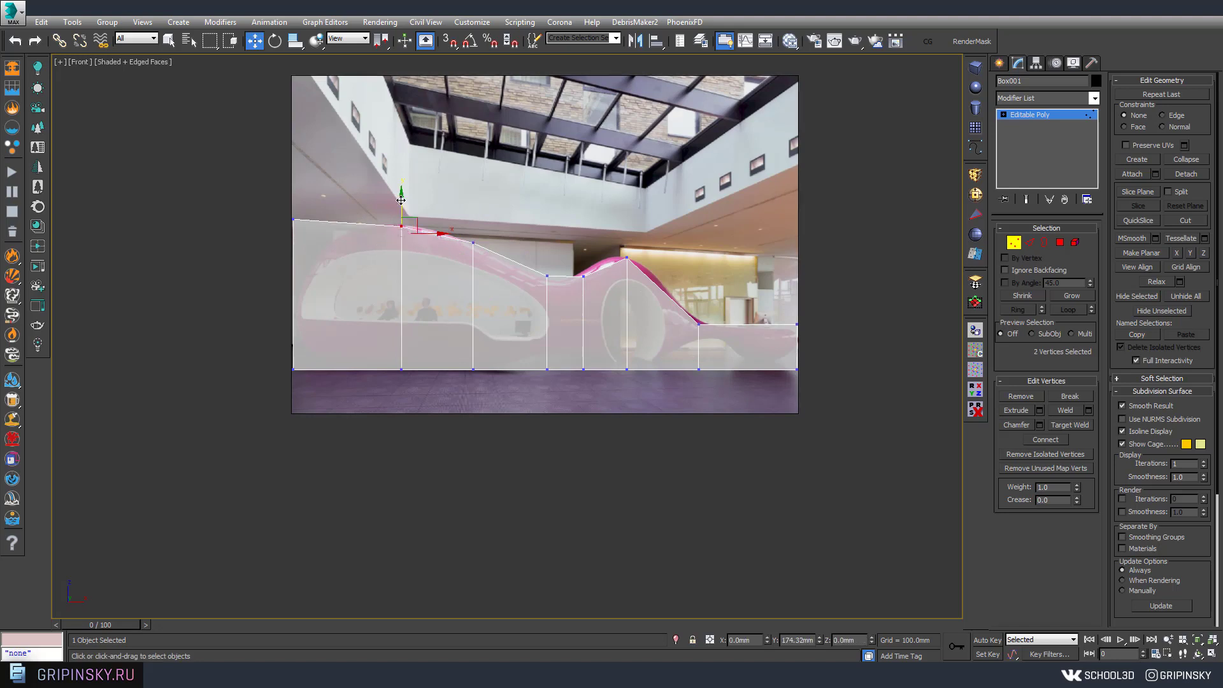
left_click(292, 219)
left_click_drag(307, 219, 317, 272)
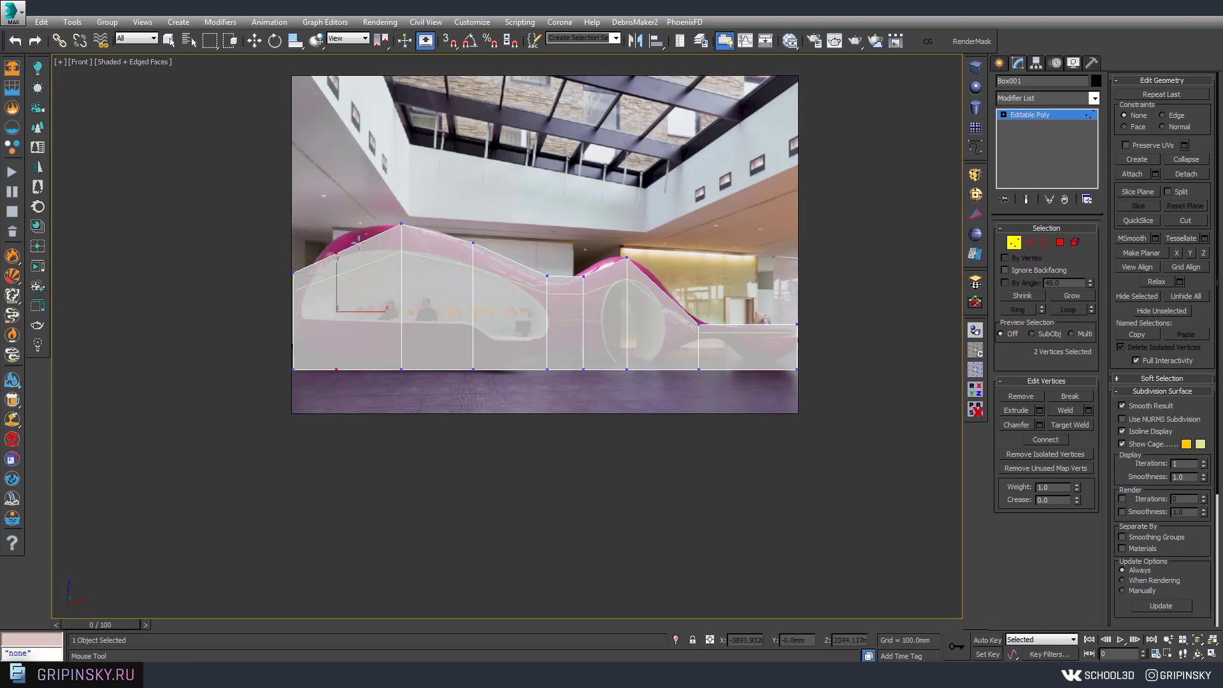
middle_click_drag(341, 209, 585, 317)
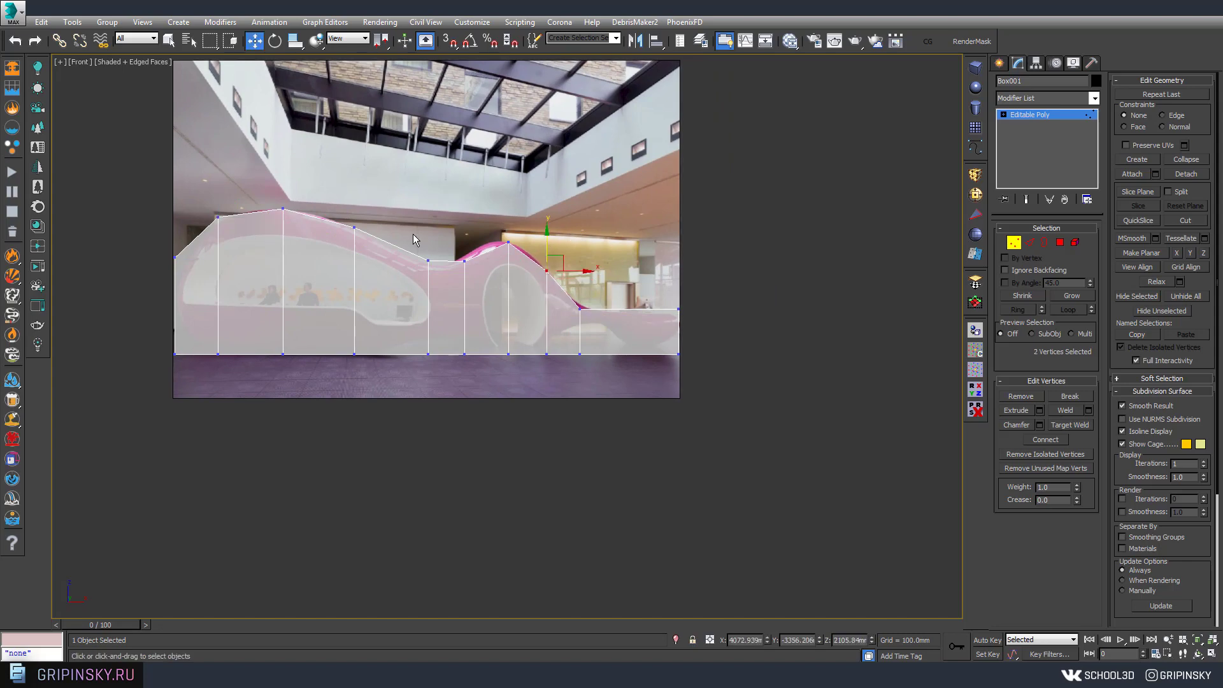
key("alt+w")
Step: Raise the tail's bottom vertex and add a vertical edge across the tail
middle_click_drag(849, 471, 733, 228, "alt")
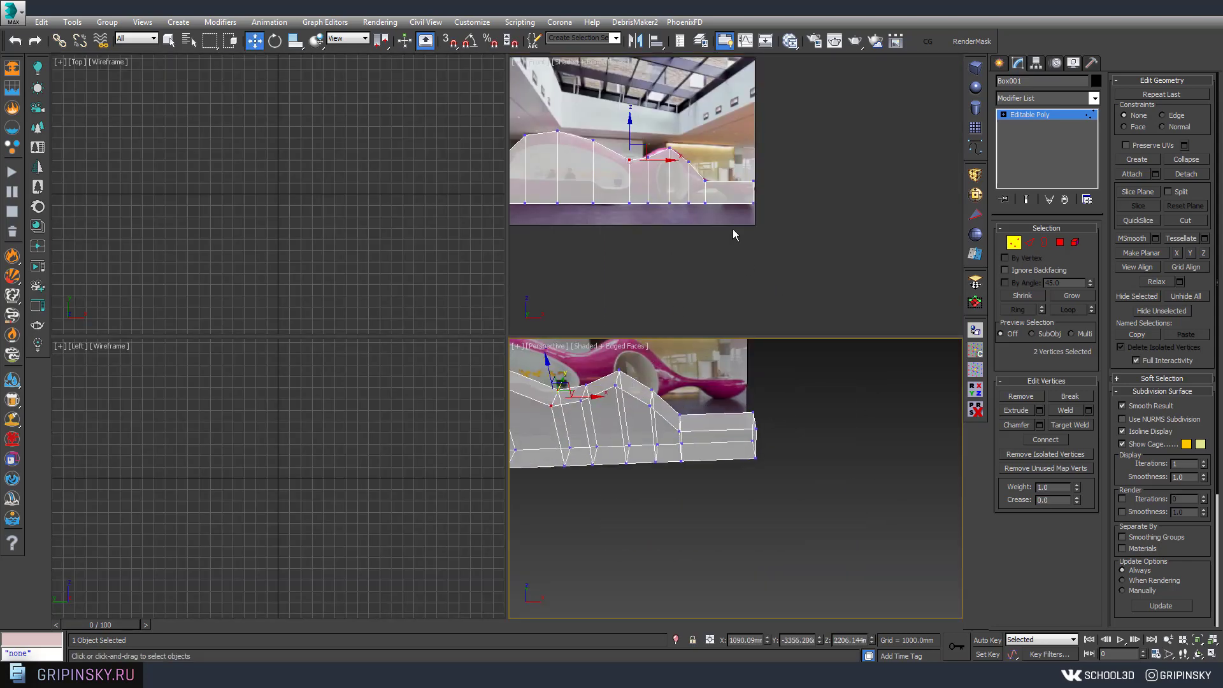
key("alt+w")
scroll(364, 370, "up", 5)
left_click_drag(372, 346, 382, 281)
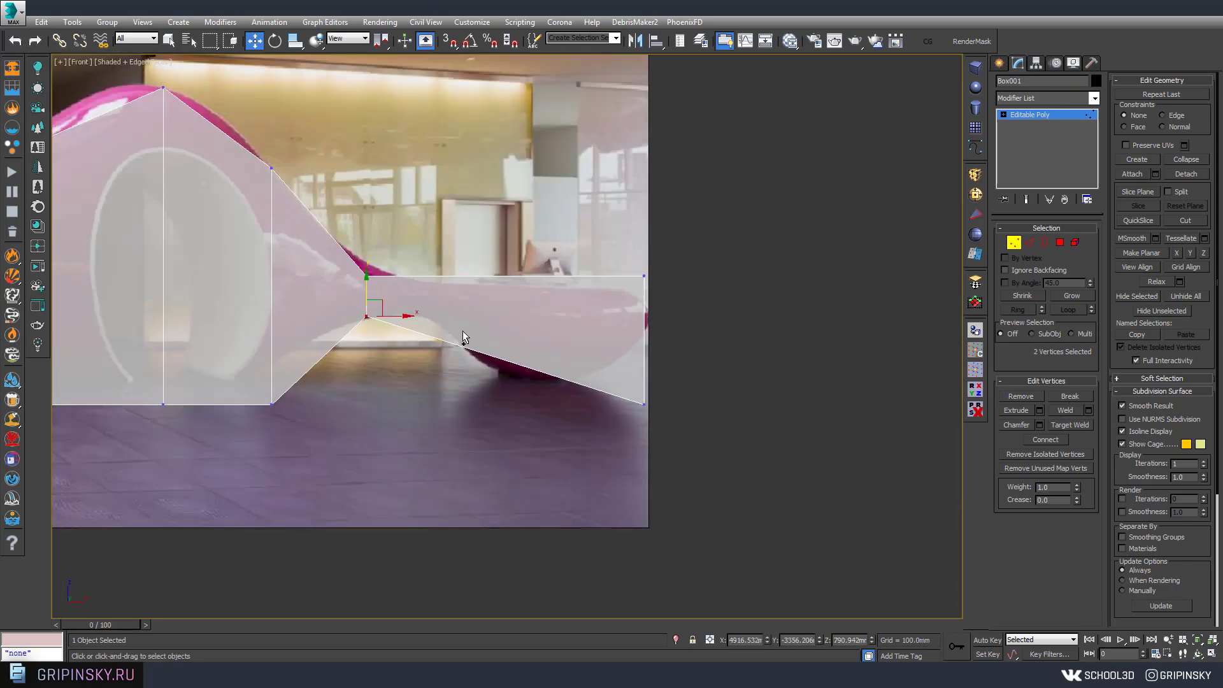
left_click(499, 359)
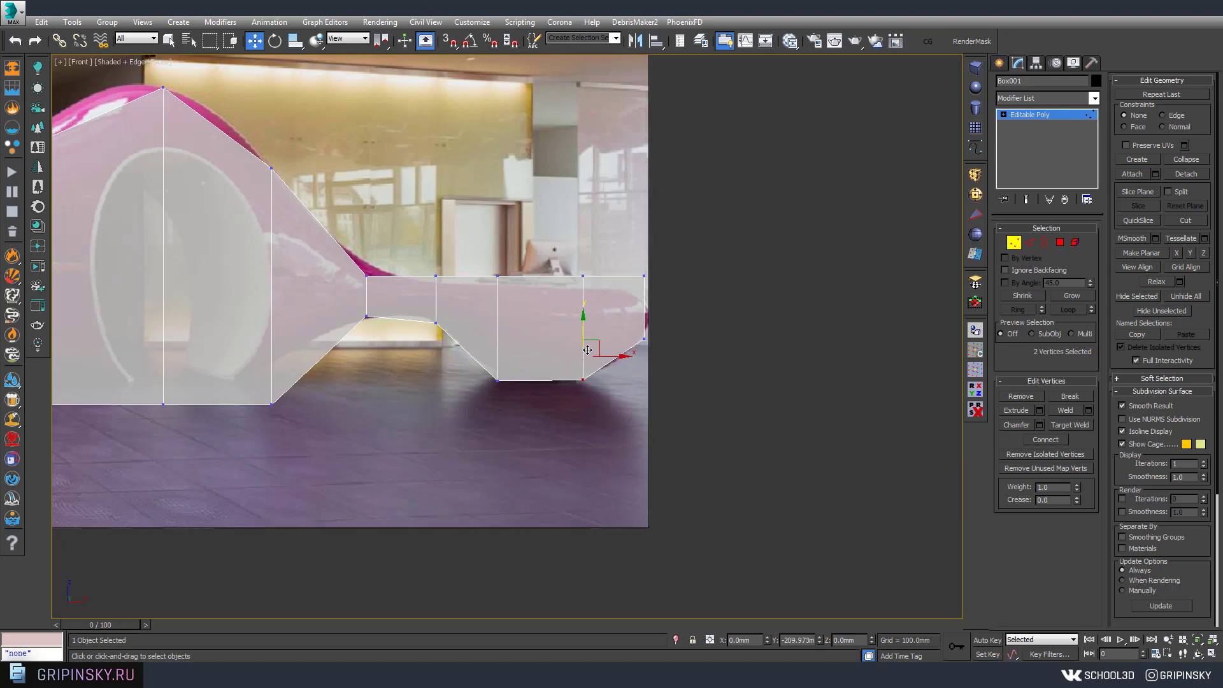
Step: Raise the bottom vertices under the counter to bend the lower edge
scroll(587, 349, "down", 5)
scroll(459, 376, "up", 8)
scroll(519, 330, "up", 3)
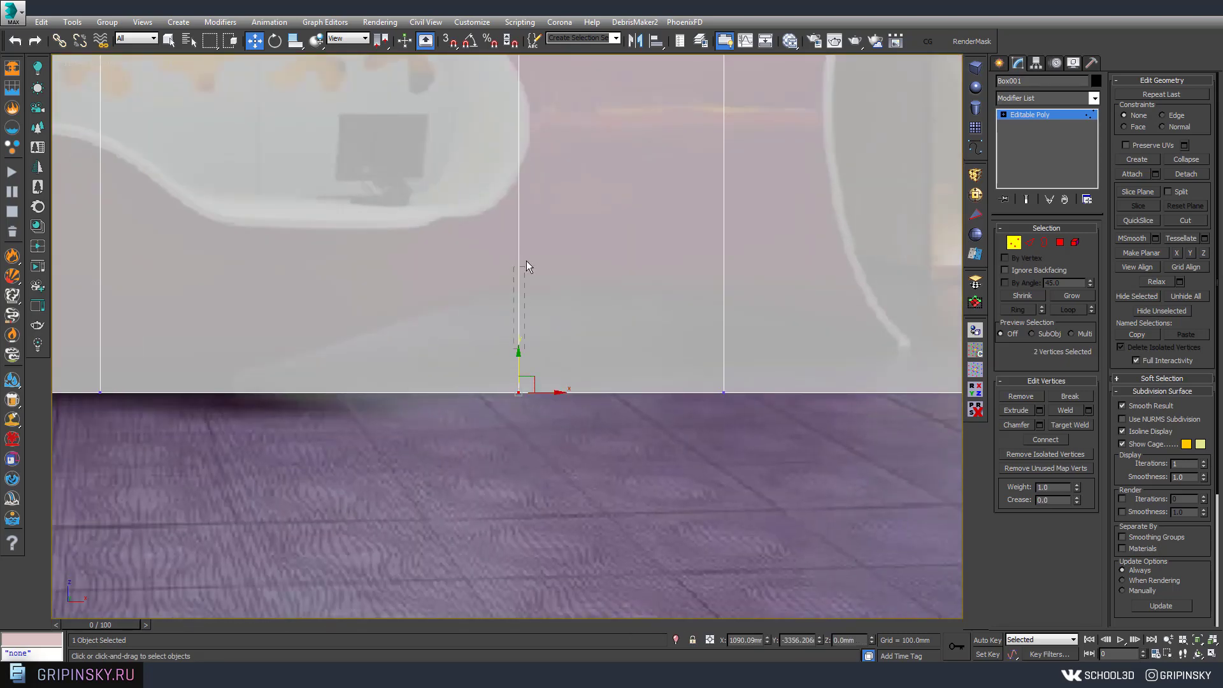
left_click_drag(516, 361, 516, 262)
left_click_drag(723, 391, 723, 305)
middle_click_drag(765, 382, 465, 382)
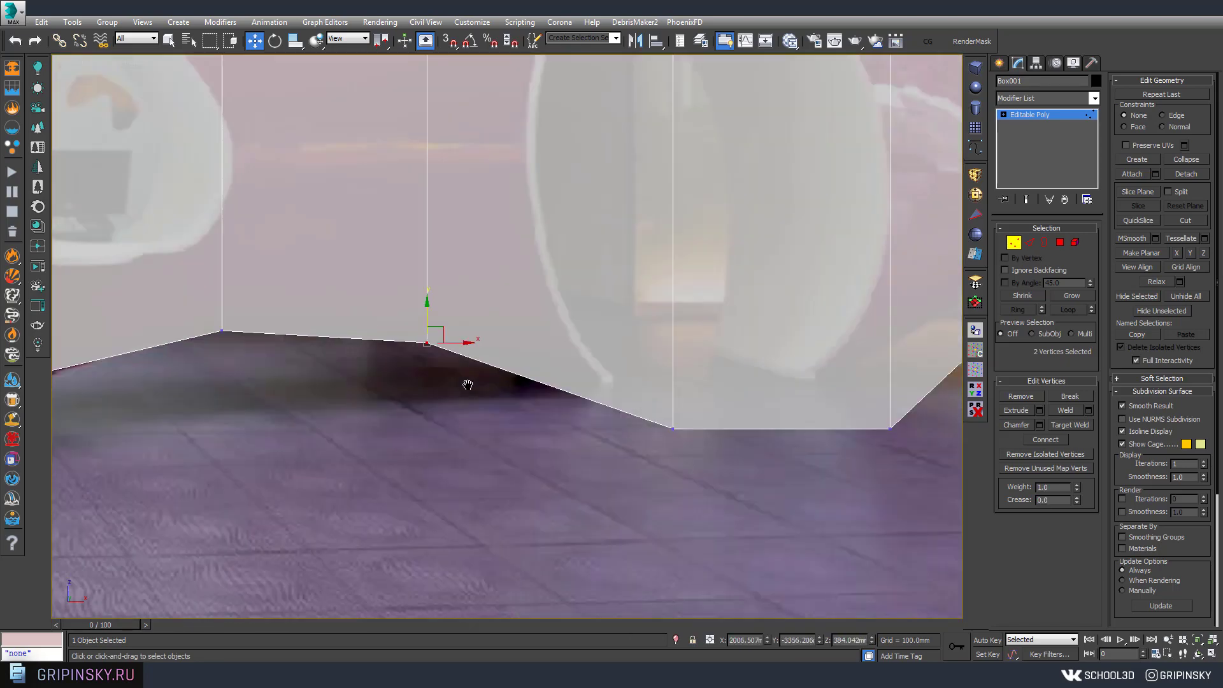
scroll(586, 385, "down", 3)
left_click_drag(618, 379, 808, 442, "ctrl")
Step: Toggle smoothing off and on while orbiting to check the desk body, then exit vertex mode
key("alt+w")
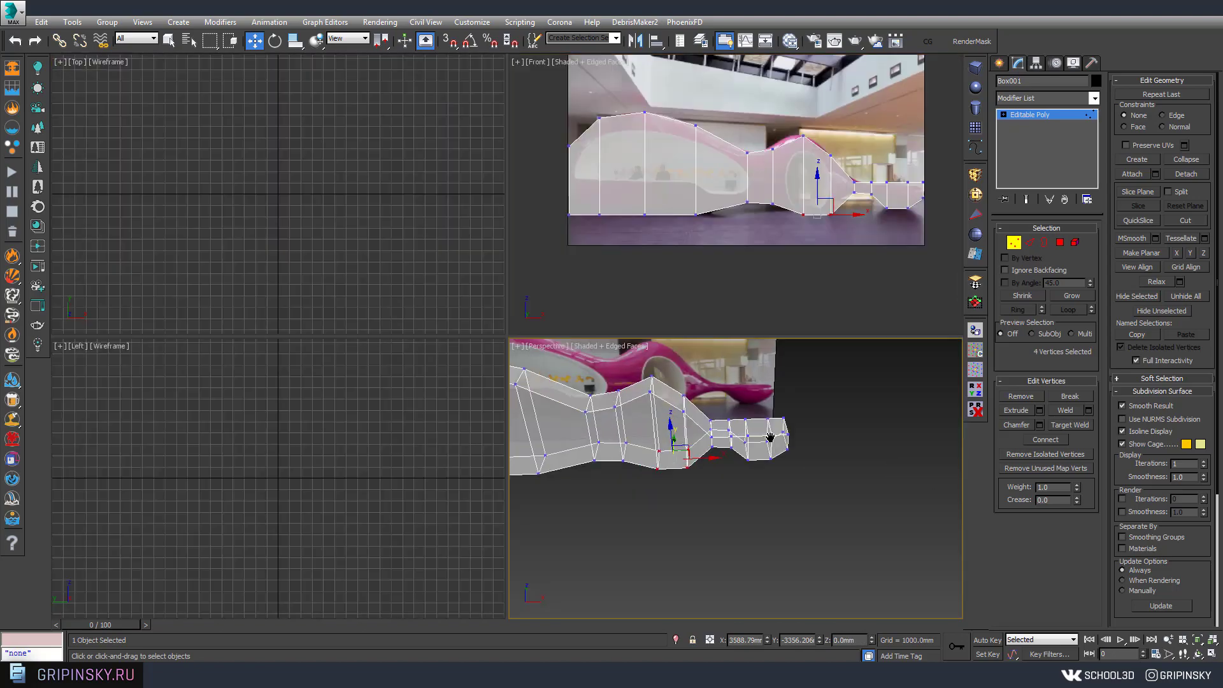
key("alt+w")
mouse_move(731, 538)
middle_mouse_down("alt")
mouse_move(567, 432)
mouse_move(660, 172)
middle_mouse_up("alt")
key("ctrl+BackSpace")
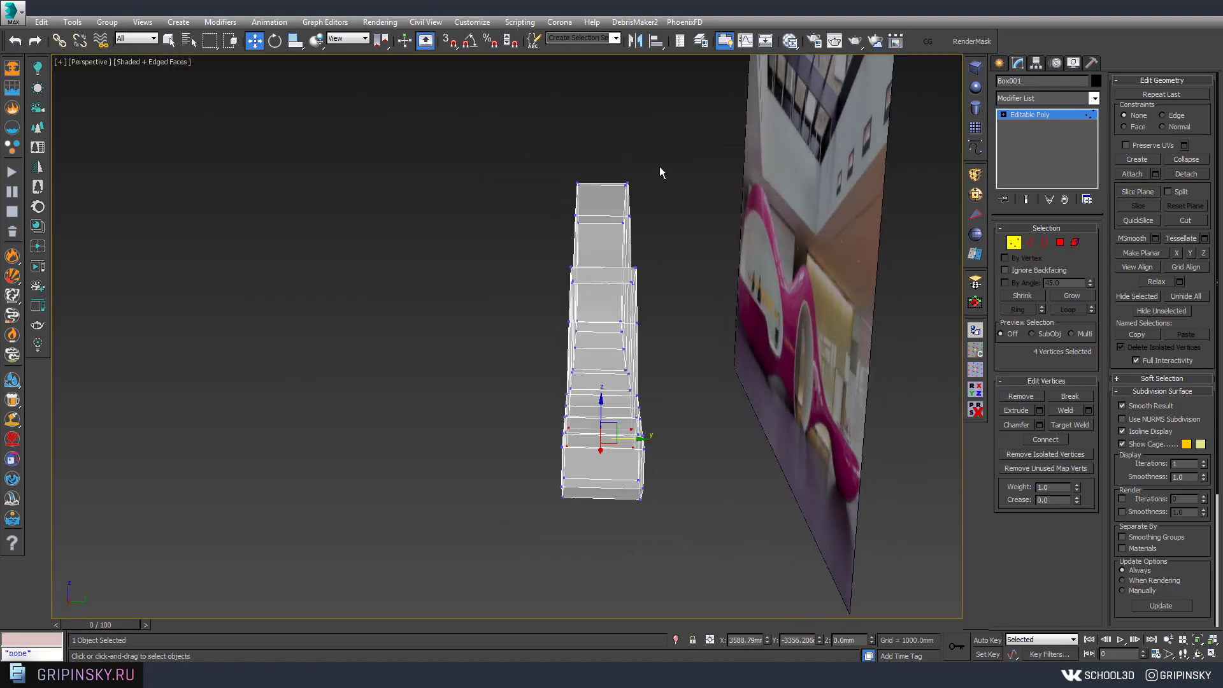
mouse_move(667, 361)
middle_mouse_down("alt")
mouse_move(763, 365)
mouse_move(743, 335)
middle_mouse_up("alt")
key("ctrl+BackSpace")
scroll(821, 355, "down", 2)
left_click(1037, 115)
Step: Shift-drag the desk mesh and reference plane into an independent Copy, then select Box002
key("ctrl+a")
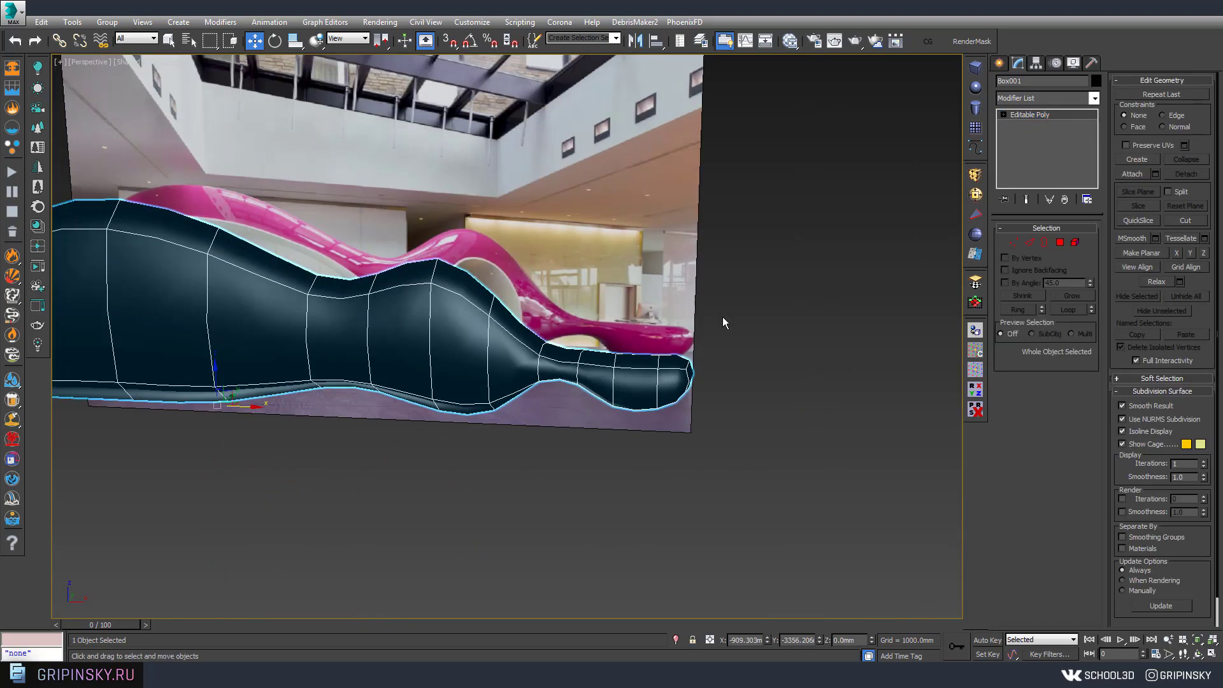
scroll(722, 316, "down", 3)
mouse_move(666, 301)
left_mouse_down()
mouse_move(255, 264)
mouse_move(643, 300)
left_mouse_up()
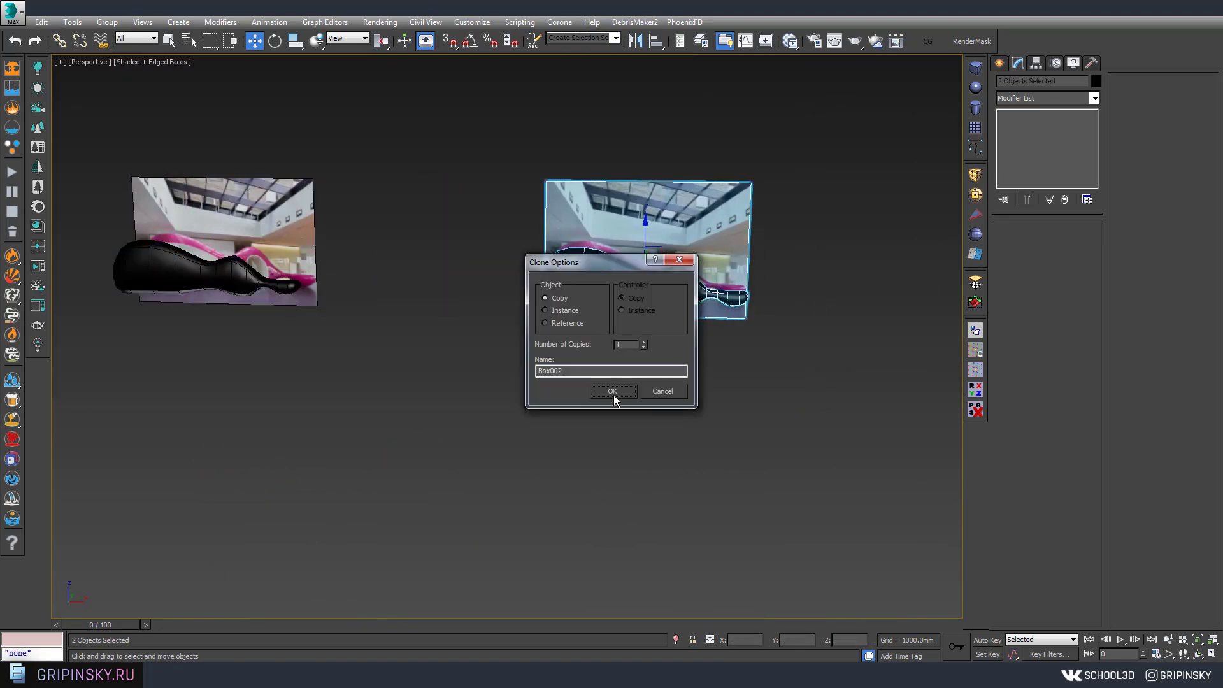
left_click(615, 394)
key("z")
left_click(617, 292)
middle_click_drag(617, 292, 602, 255, "alt")
Step: Frame Box002 in the views and turn on NURMS smoothing with Ctrl+Q
key("f")
key("alt+w")
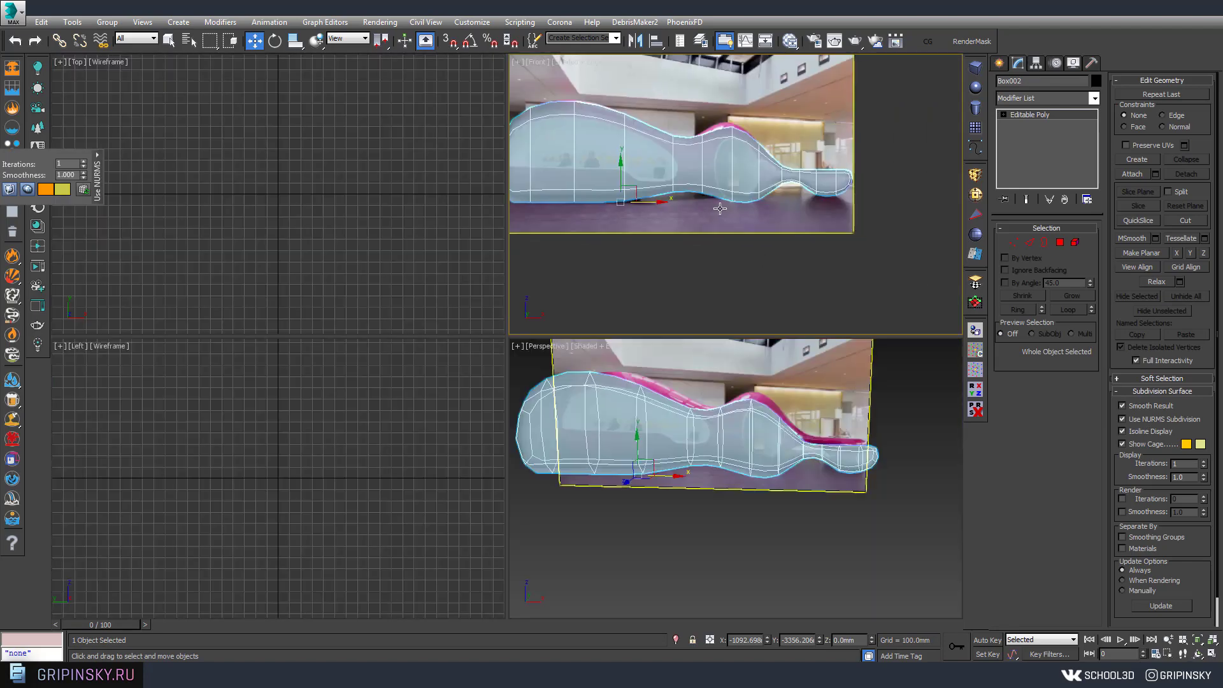
key("alt+w")
scroll(601, 242, "up", 3)
scroll(606, 379, "up", 2)
scroll(605, 379, "up", 2)
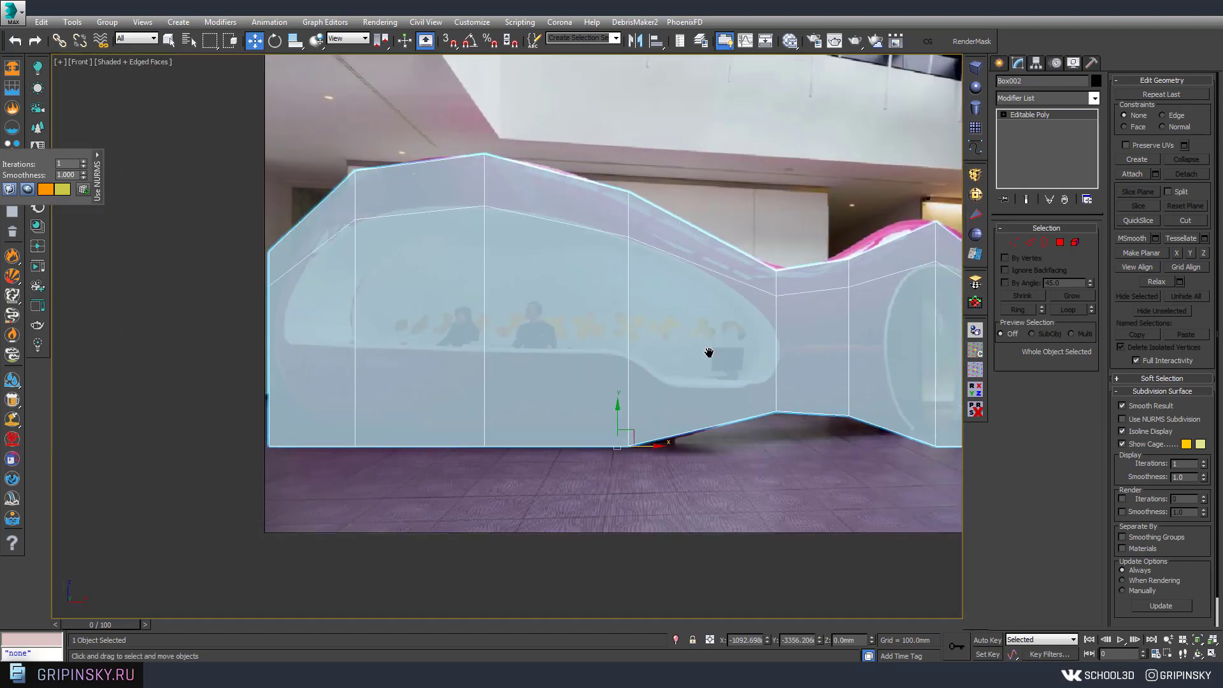
scroll(709, 353, "down", 2)
middle_click_drag(623, 376, 673, 380)
key("alt+w")
middle_click_drag(796, 496, 833, 509, "alt")
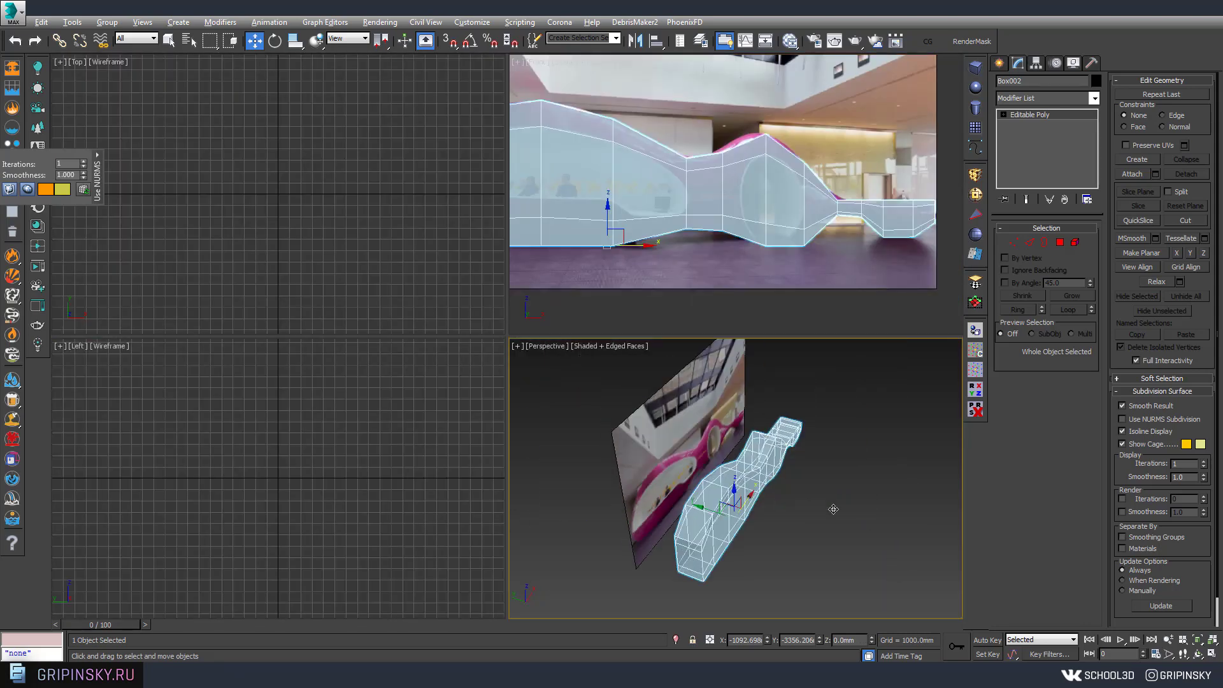
scroll(749, 472, "up", 5)
mouse_move(750, 473)
middle_mouse_down("alt")
mouse_move(790, 444)
mouse_move(774, 450)
middle_mouse_up("alt")
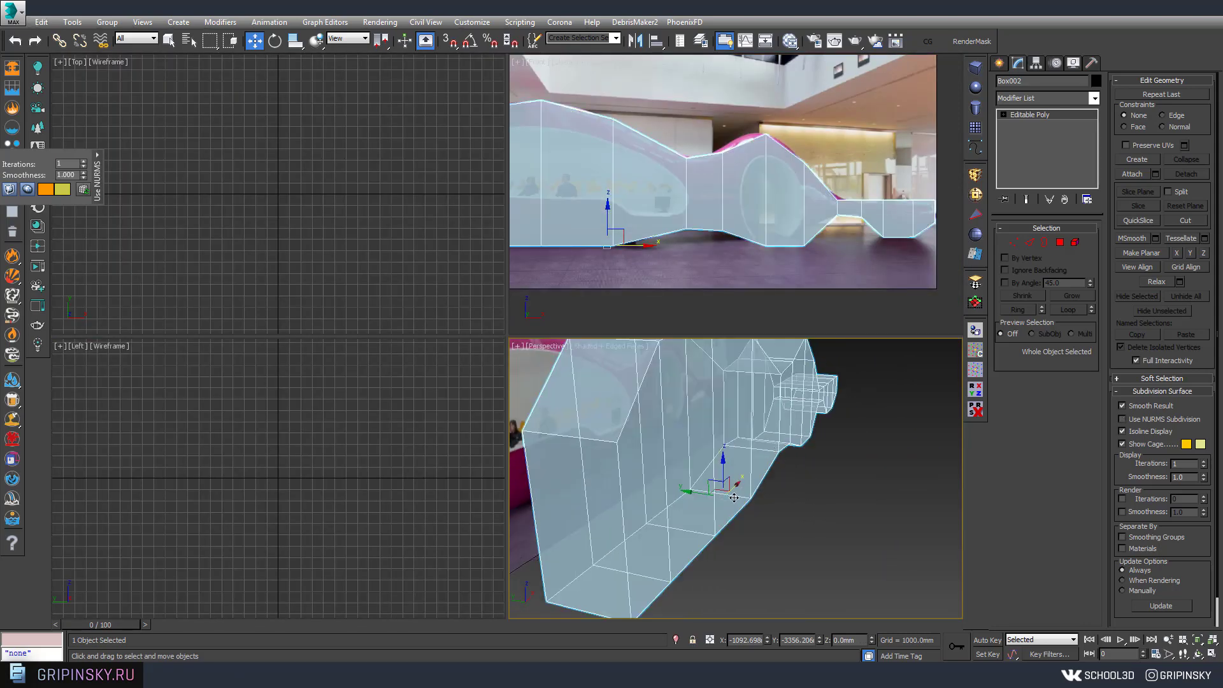
key("ctrl+q")
Step: Turn smoothing off on Box002 to view its cage in the Front view
mouse_move(734, 498)
middle_mouse_down("alt")
mouse_move(789, 472)
mouse_move(700, 382)
middle_mouse_up("alt")
key("alt+w")
scroll(664, 332, "down", 3)
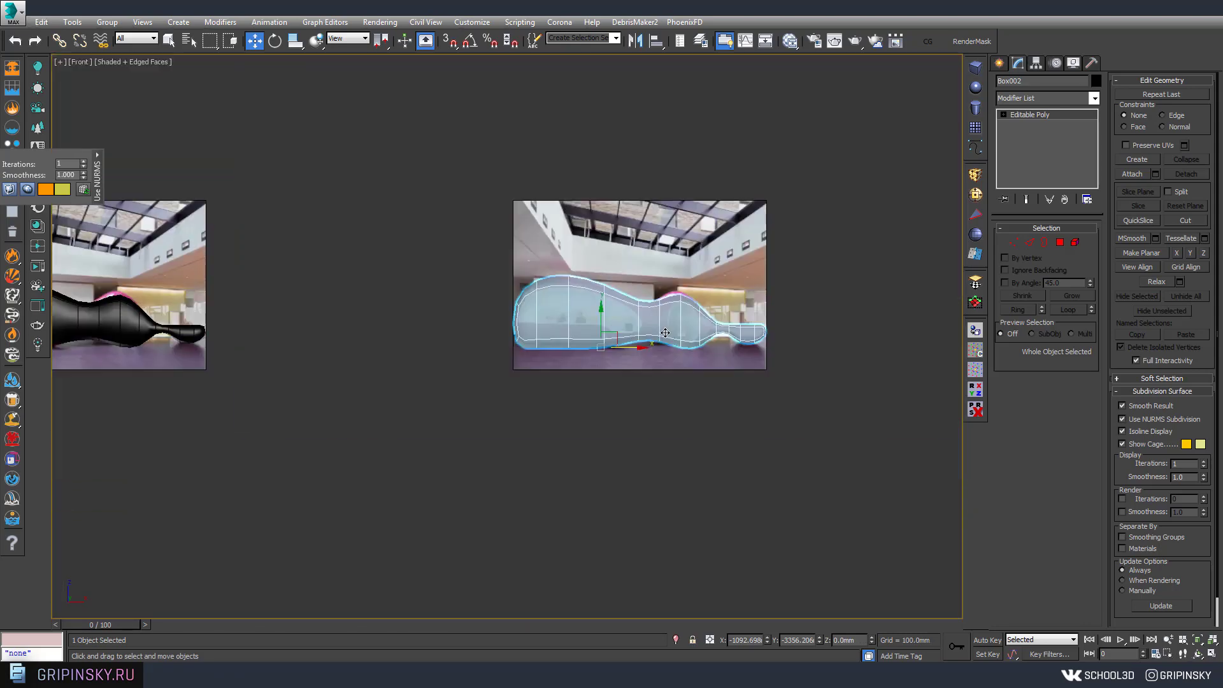
scroll(665, 333, "up", 5)
right_click(668, 322)
left_click(828, 439)
scroll(701, 385, "up", 3)
Step: Move a group of vertices to match the desk's underside in the reference
scroll(701, 385, "down", 5)
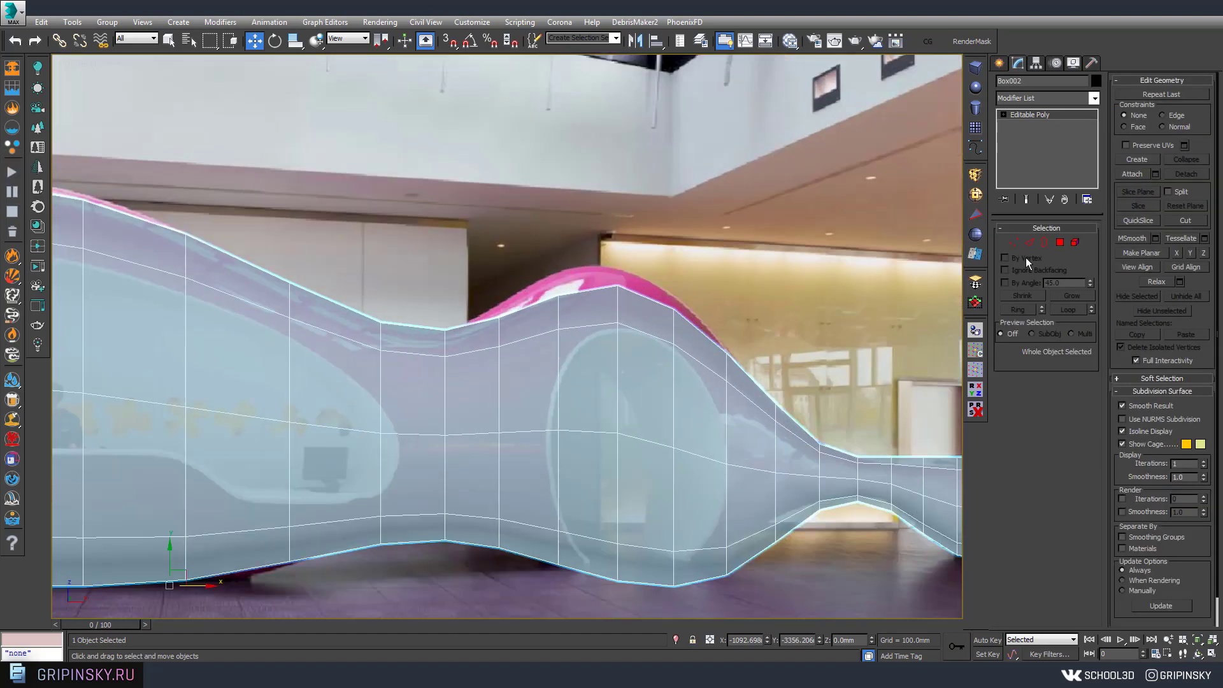
key("1")
left_click_drag(474, 259, 505, 312)
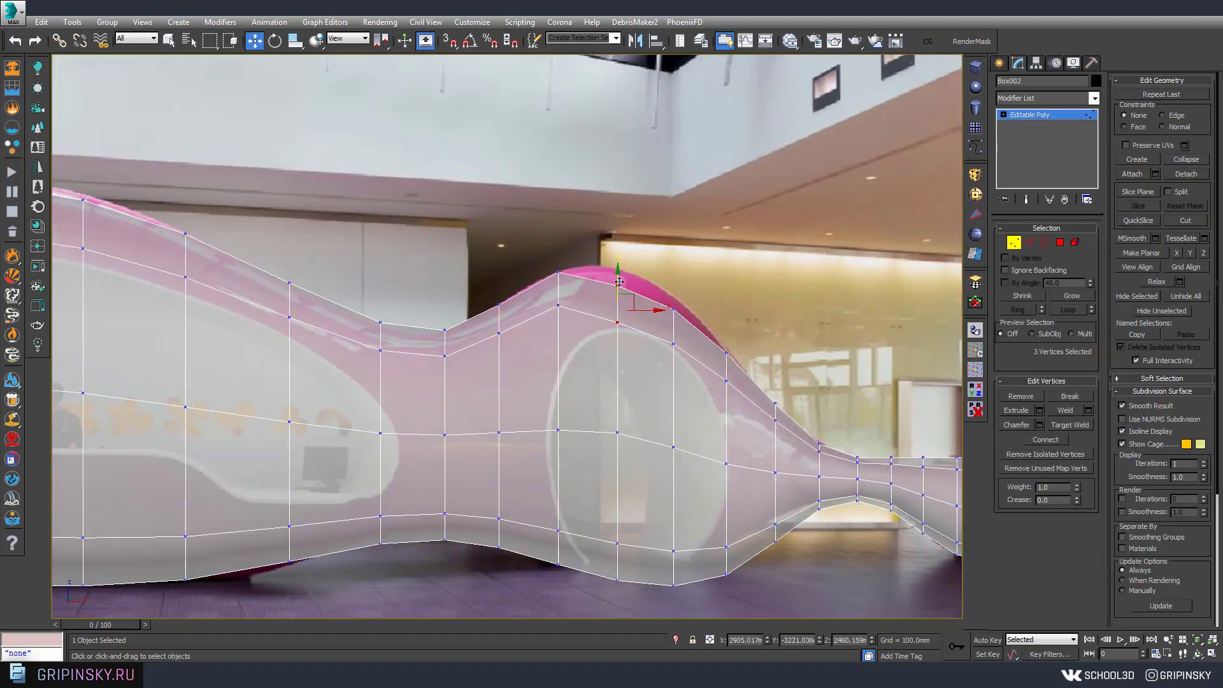
scroll(715, 419, "up", 5)
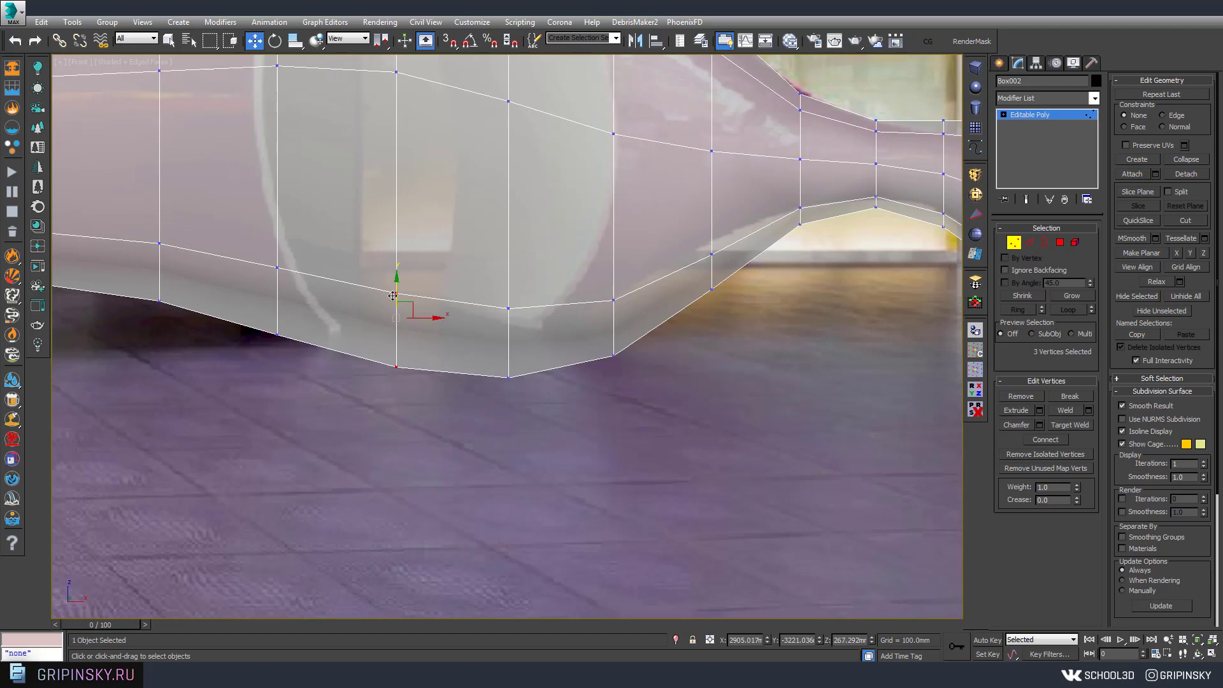
left_click_drag(621, 284, 721, 236)
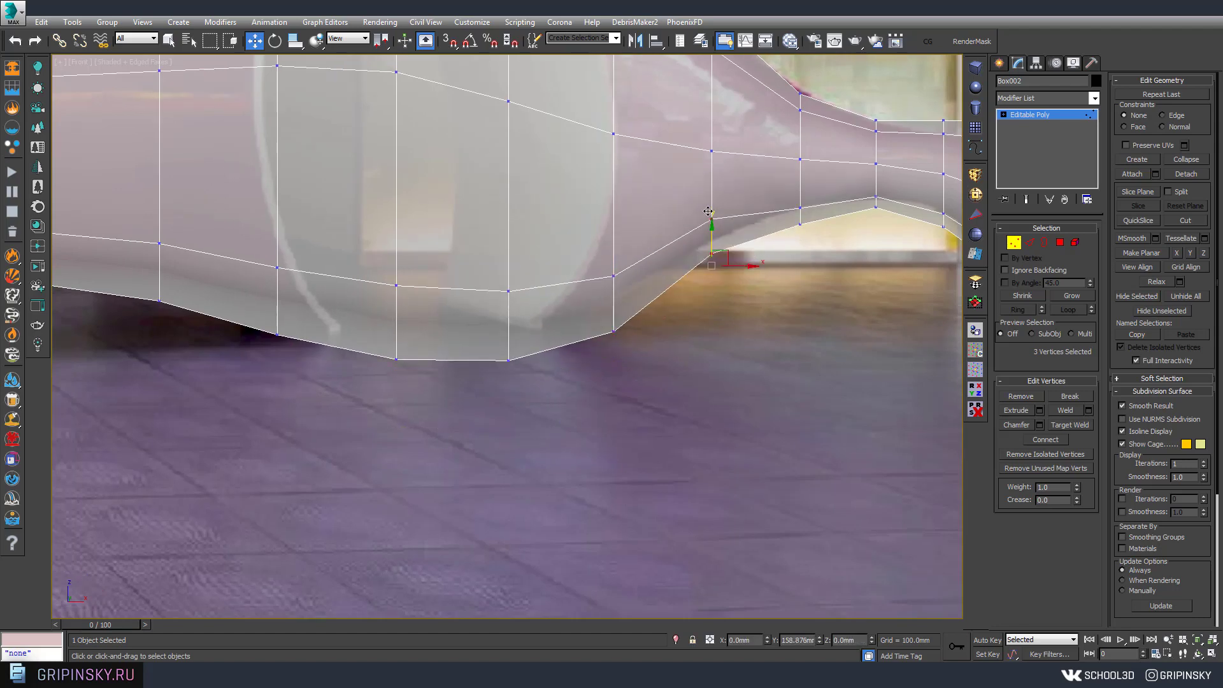
Step: Select the vertices along the desk's top edge near its rounded left end
middle_click_drag(619, 187, 465, 254)
scroll(458, 323, "down", 4)
middle_click_drag(660, 279, 737, 306)
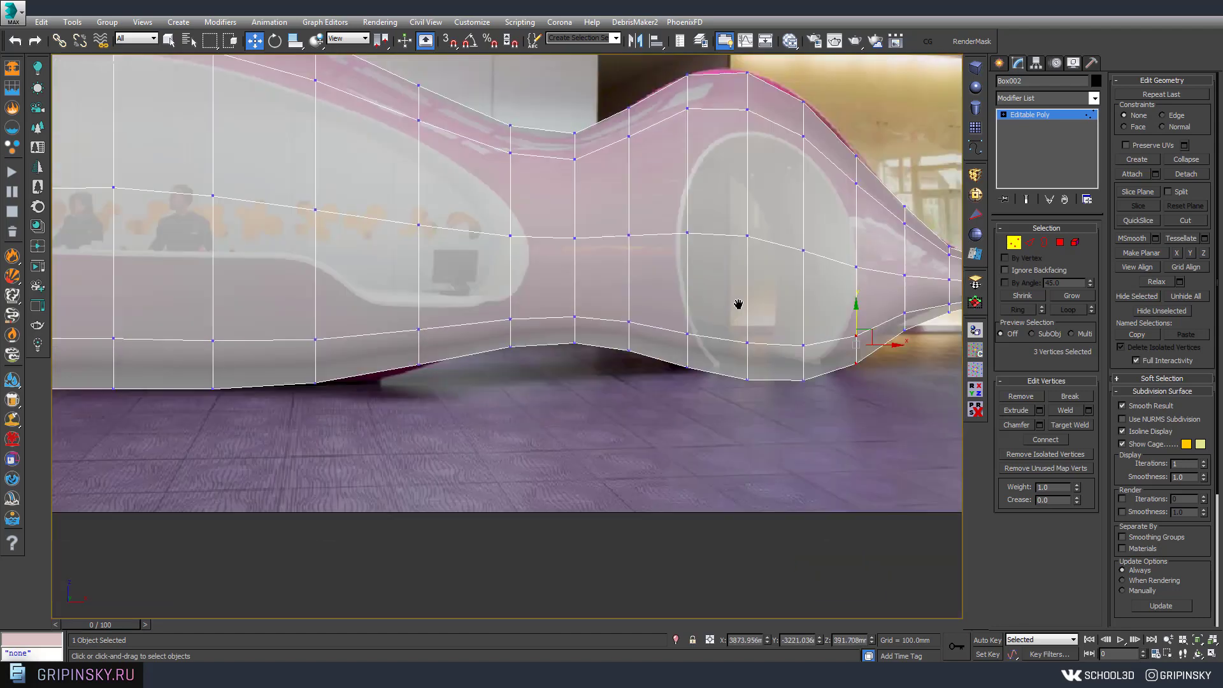
scroll(598, 428, "up", 5)
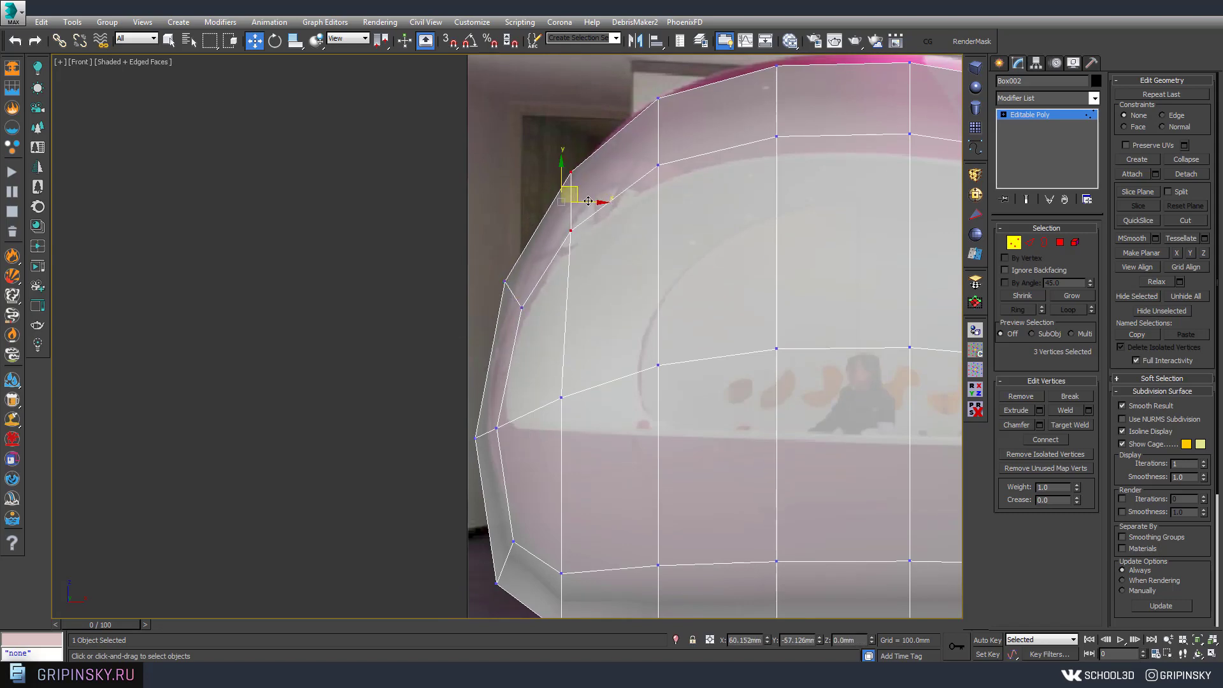
middle_click_drag(544, 165, 317, 337)
left_click_drag(515, 205, 749, 367)
scroll(614, 260, "down", 5)
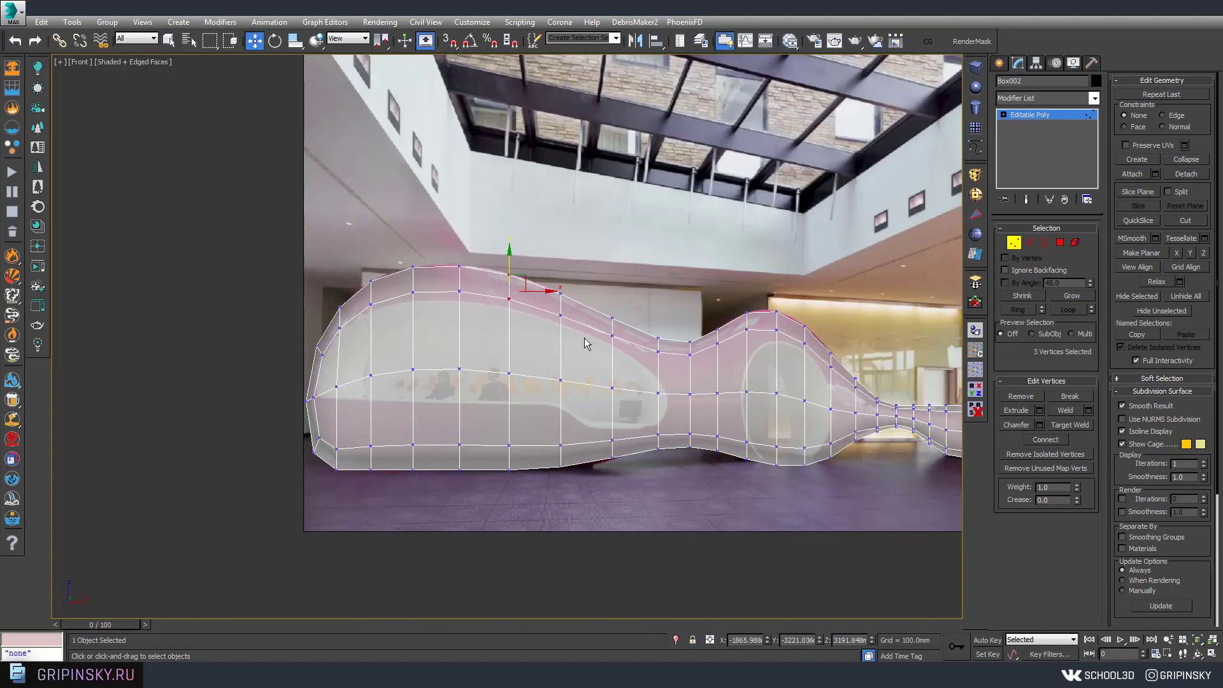
scroll(677, 292, "up", 5)
Step: Select the desk model and reference plane together and shift-move a copy to the right
middle_click_drag(677, 293, 449, 396)
scroll(450, 397, "down", 2)
scroll(374, 349, "down", 2)
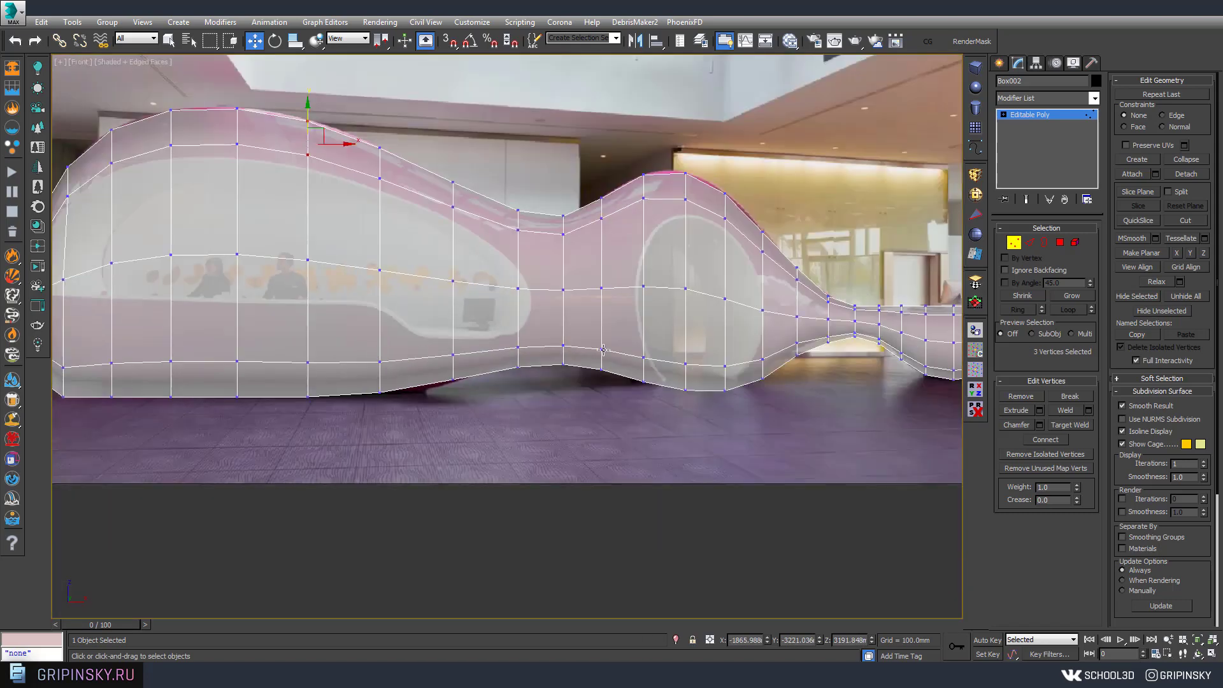
scroll(374, 349, "down", 2)
scroll(374, 350, "down", 2)
left_click_drag(778, 132, 336, 470)
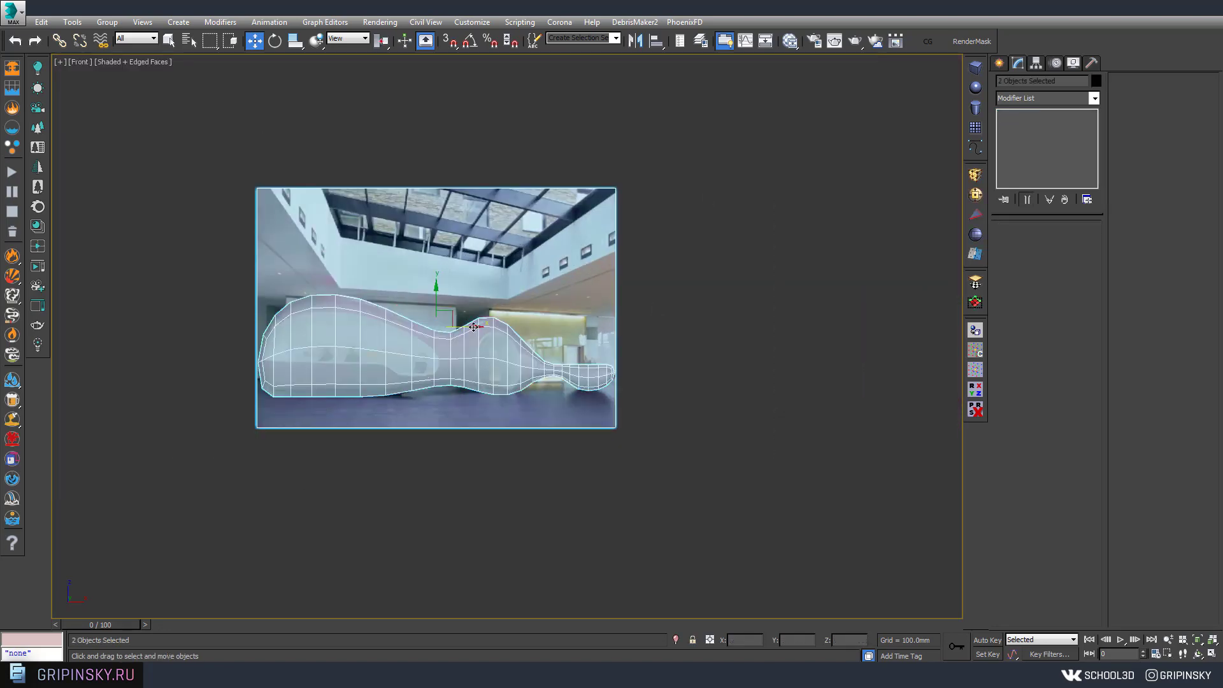
left_click_drag(395, 306, 846, 306, "shift")
Step: Confirm the clone as Box003 and select only the copied desk mesh
key("Return")
scroll(507, 299, "up", 3)
left_click(506, 299)
scroll(729, 320, "up", 2)
scroll(585, 356, "up", 2)
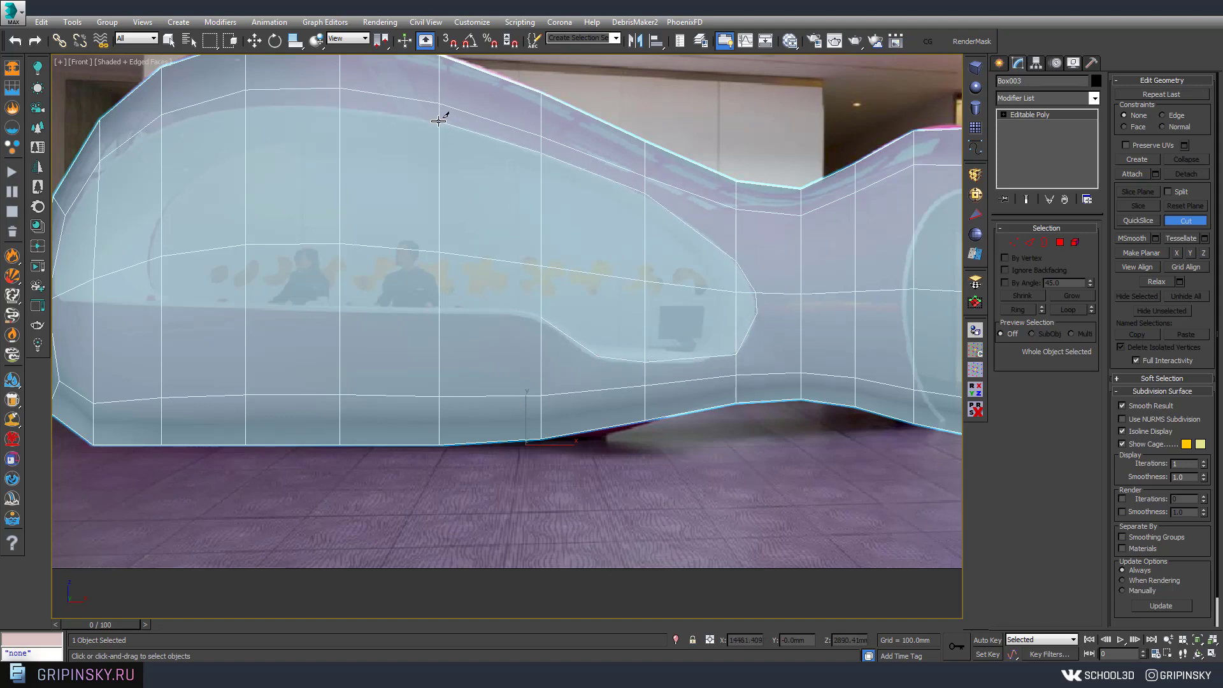
middle_click_drag(438, 121, 598, 179)
Step: Cut a new edge path along the window outline, ending at the window-edge vertex
left_click(432, 204)
scroll(560, 253, "up", 2)
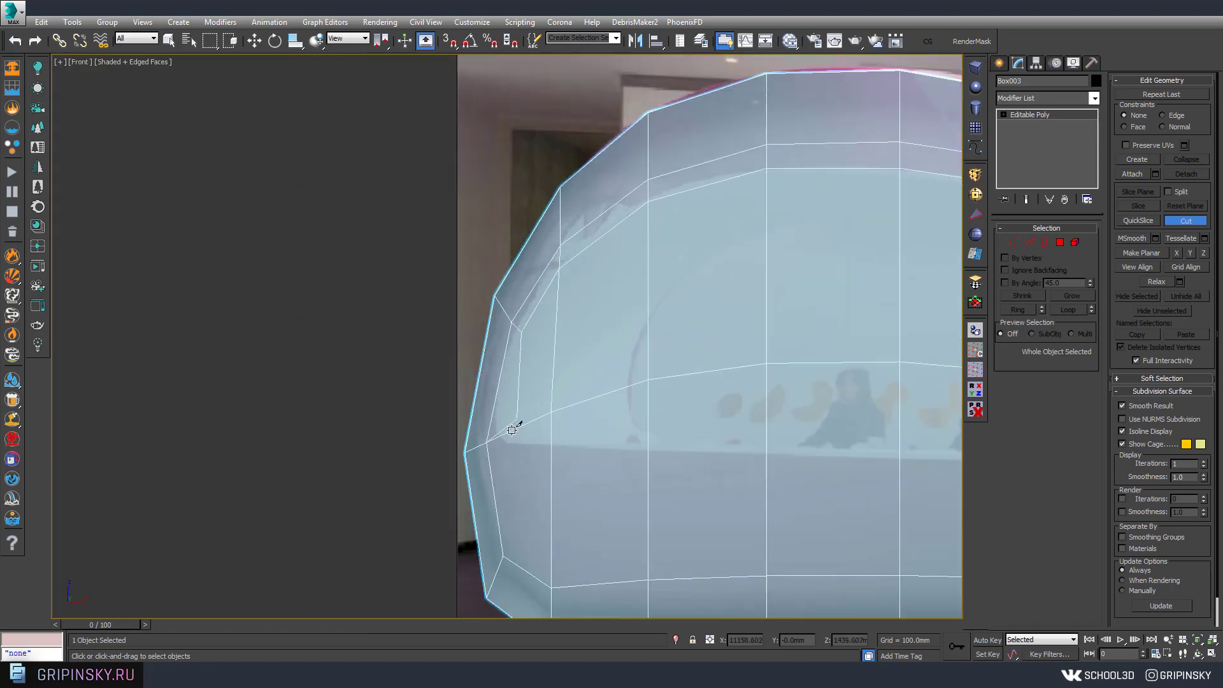
middle_click_drag(701, 461, 542, 382)
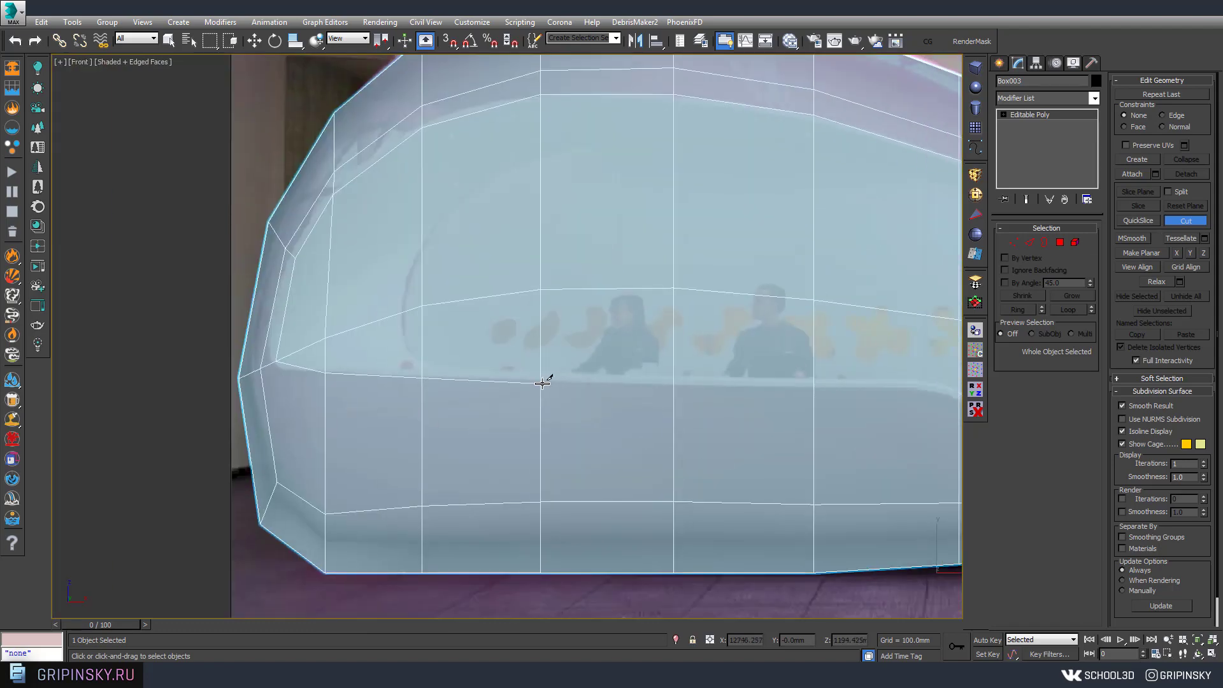
left_click(674, 384)
middle_click_drag(674, 385, 598, 335)
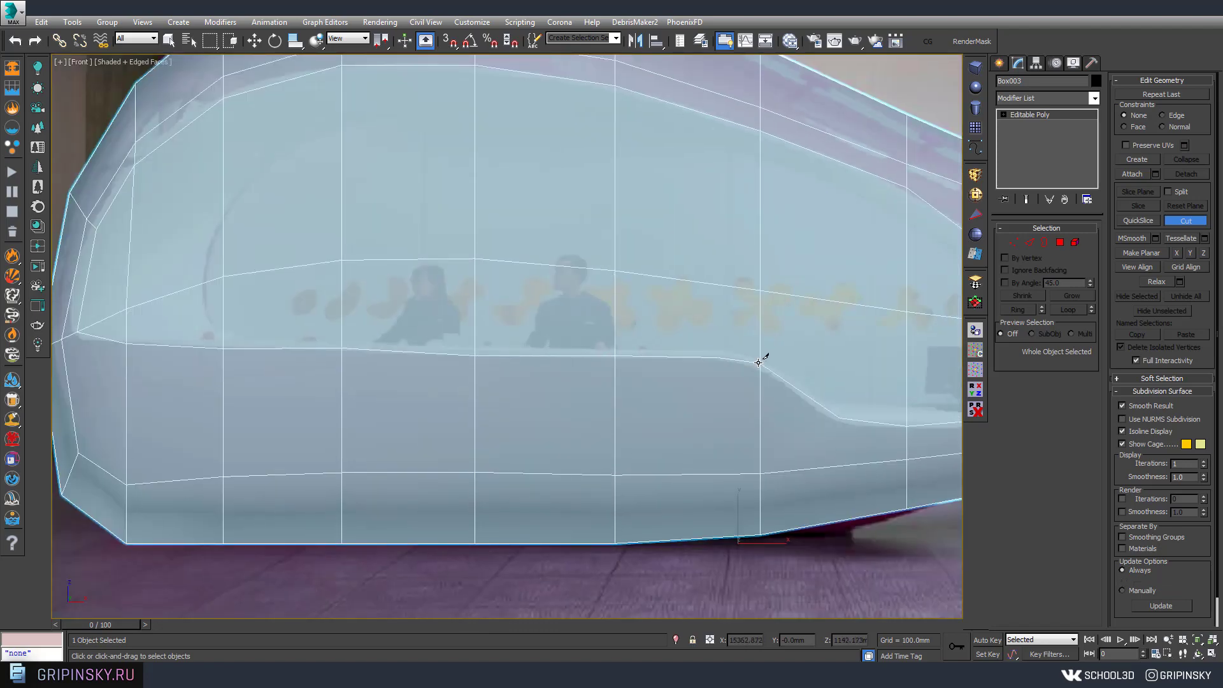
mouse_move(796, 351)
middle_mouse_down()
mouse_move(532, 404)
mouse_move(641, 377)
middle_mouse_up()
scroll(491, 327, "up", 5)
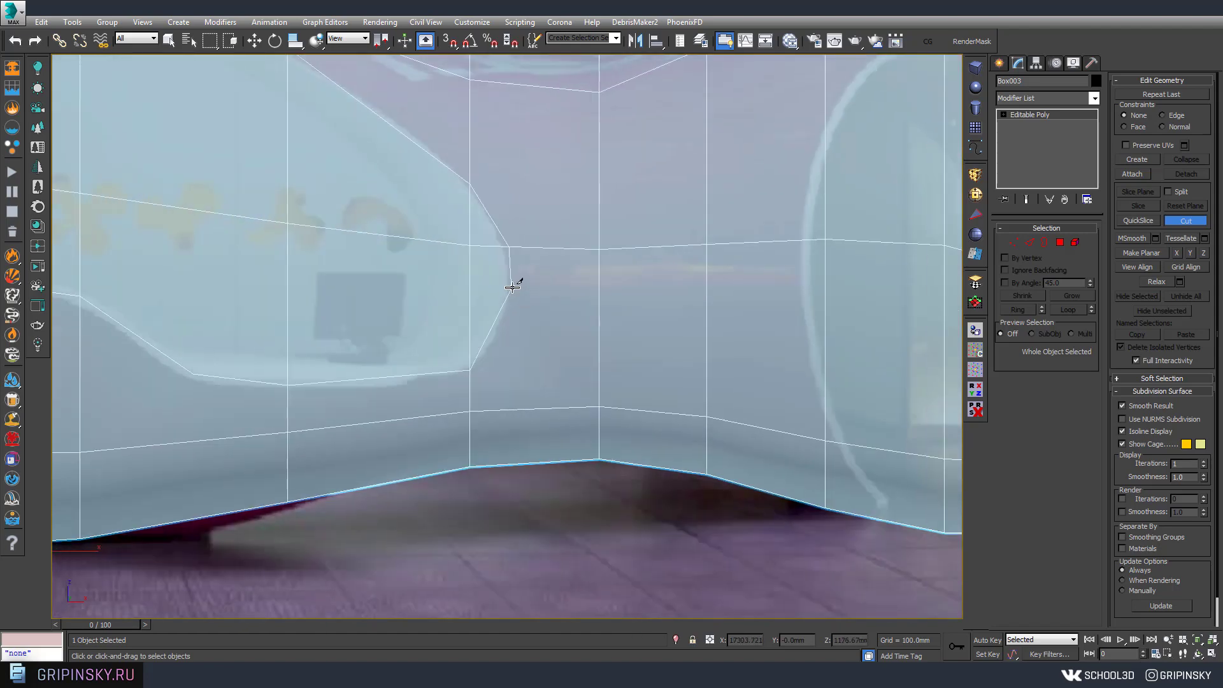
left_click(599, 406)
middle_click_drag(589, 214, 612, 348)
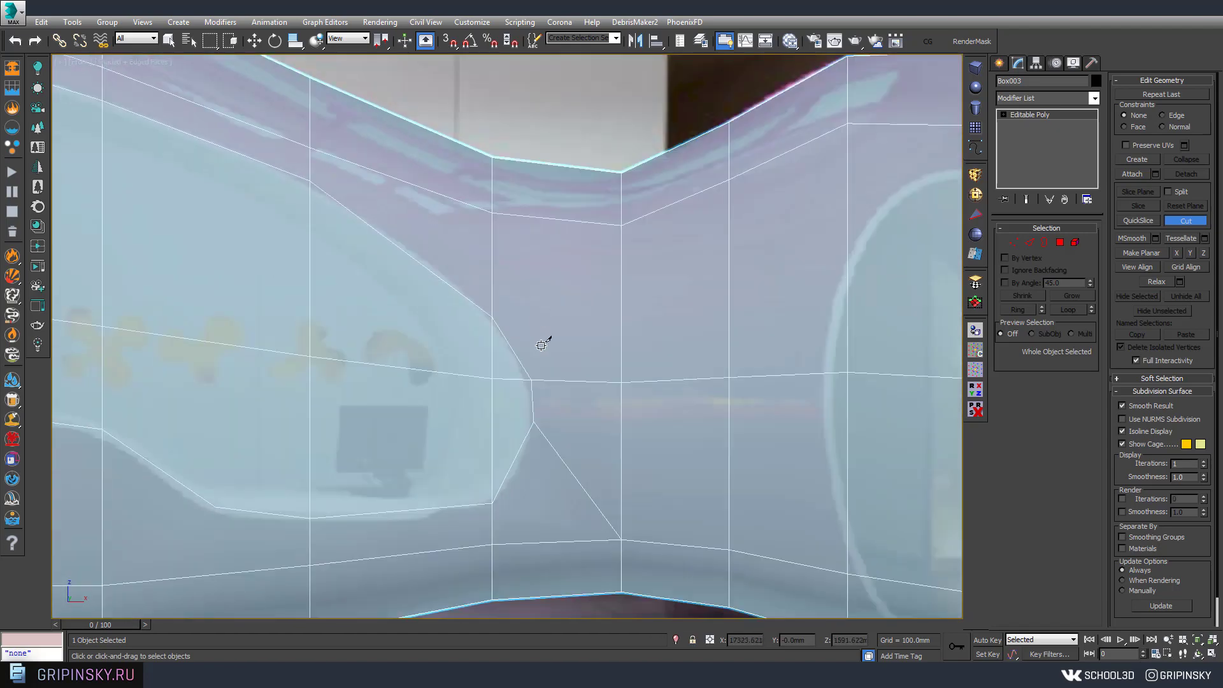
Step: Cut a second edge from the window's lower vertex and adjust vertices at the desk's left end
key("1")
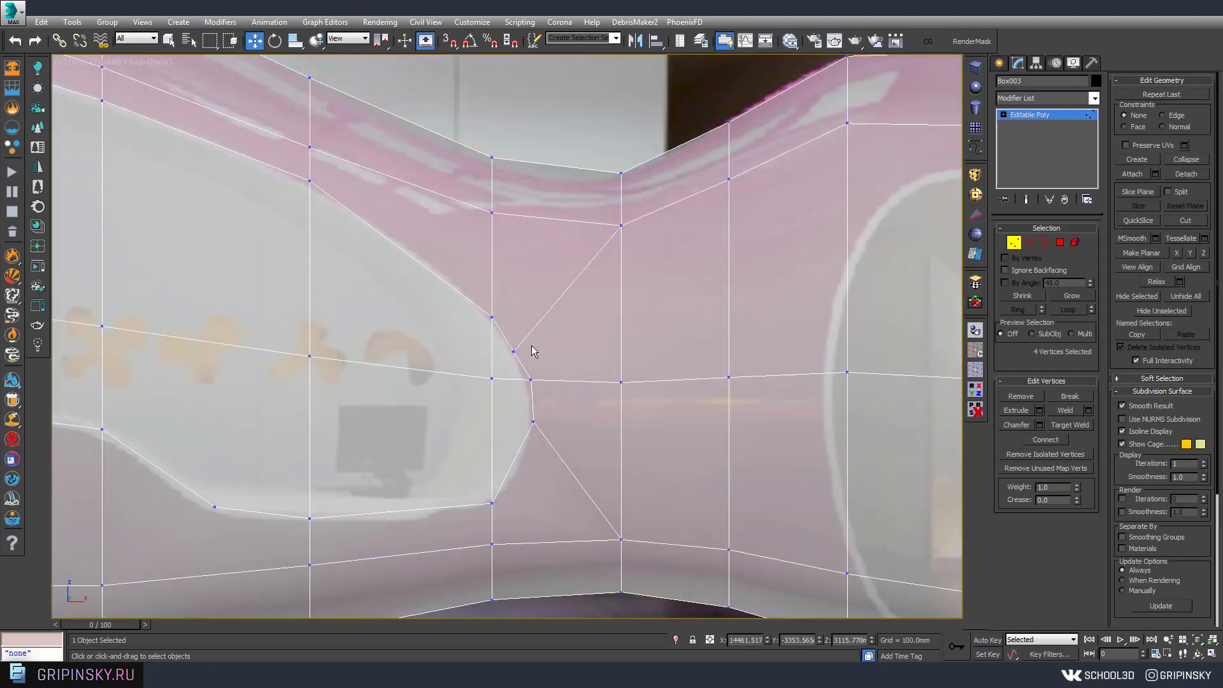
scroll(407, 461, "down", 2)
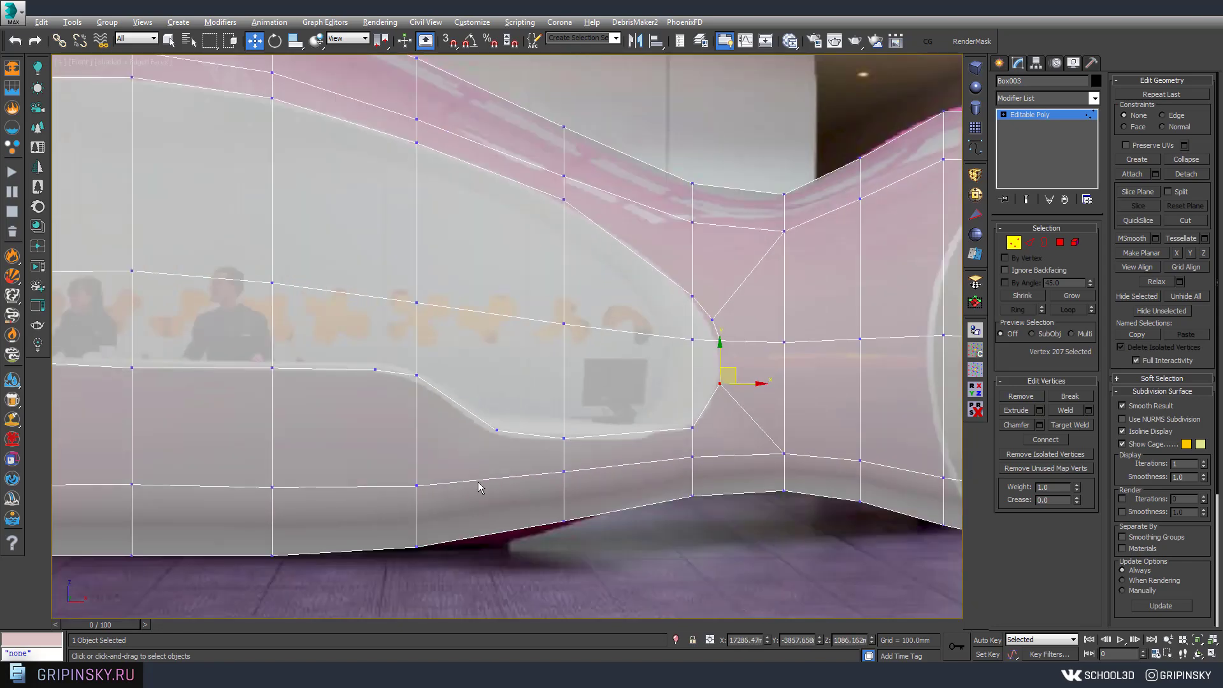
key("alt+c")
left_click(418, 485)
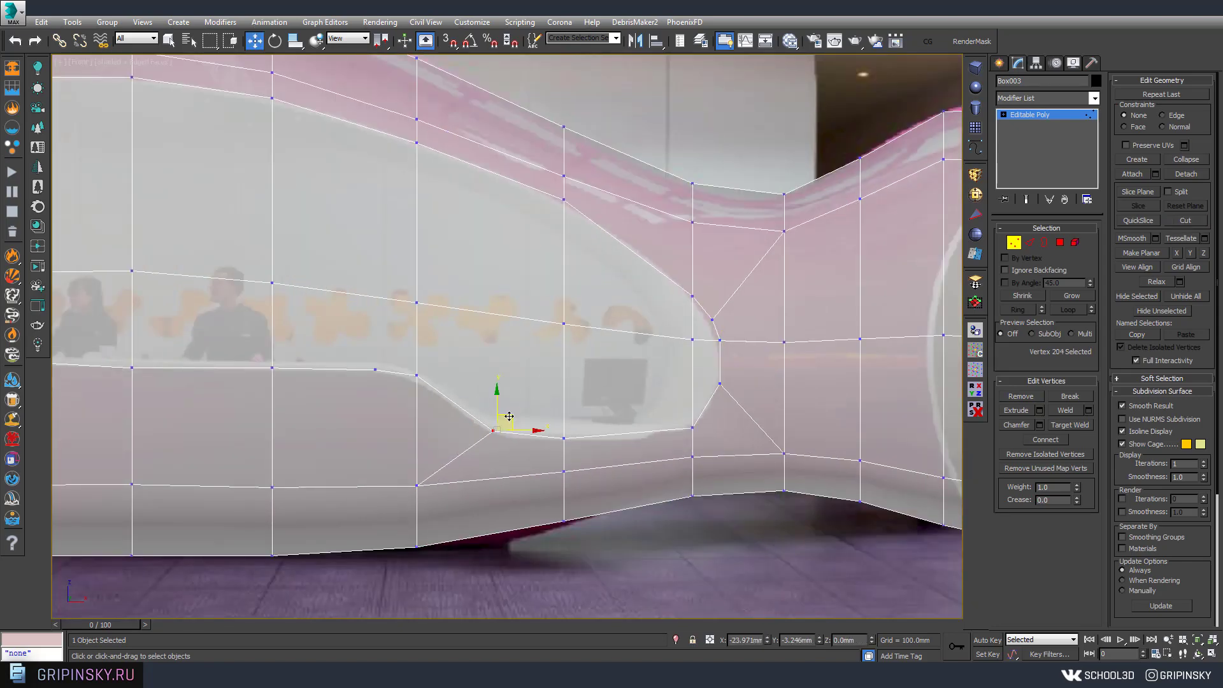
mouse_move(509, 416)
middle_mouse_down()
mouse_move(539, 431)
mouse_move(868, 450)
middle_mouse_up()
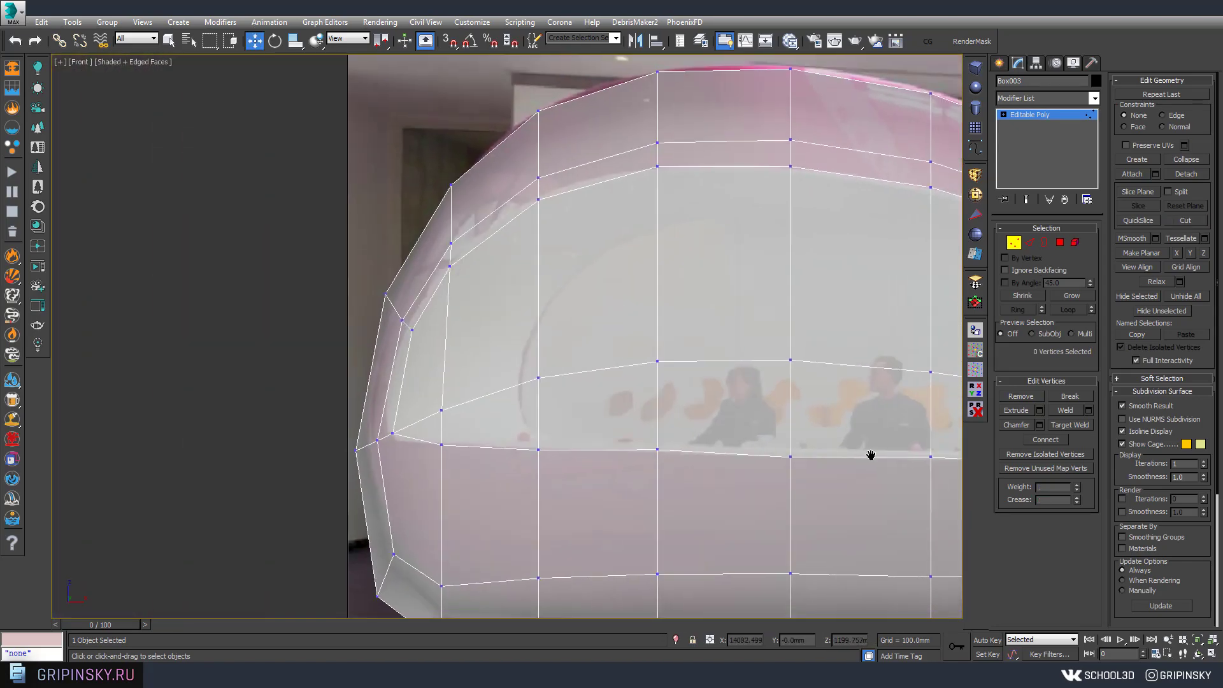
scroll(527, 404, "up", 3)
scroll(463, 495, "up", 2)
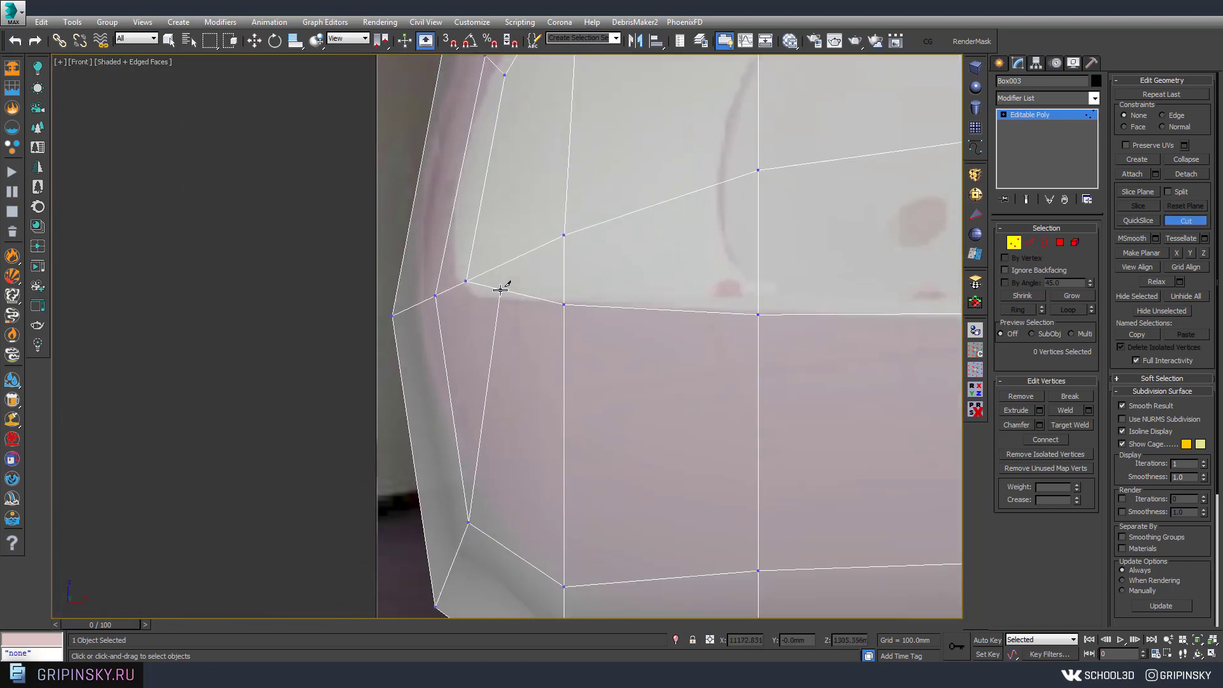
scroll(596, 316, "down", 5)
scroll(444, 270, "up", 4)
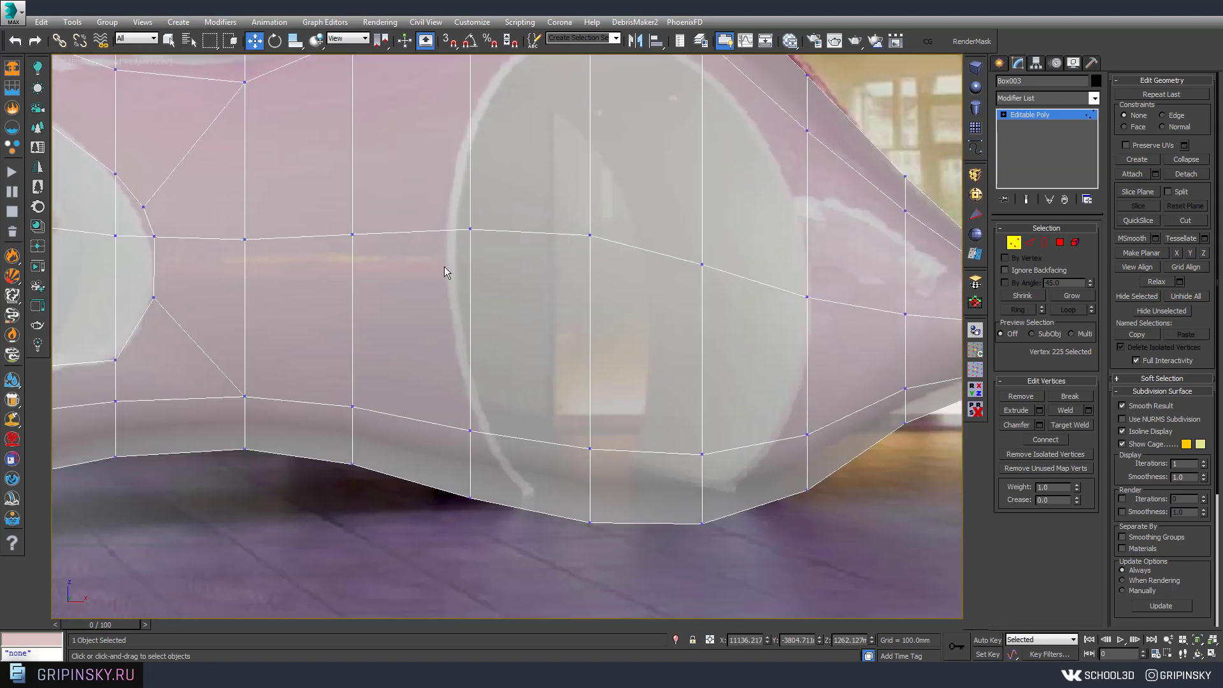
middle_click_drag(582, 350, 717, 296)
scroll(717, 295, "down", 3)
Step: Maximize the Perspective viewport to review the cut desk
key("alt+w")
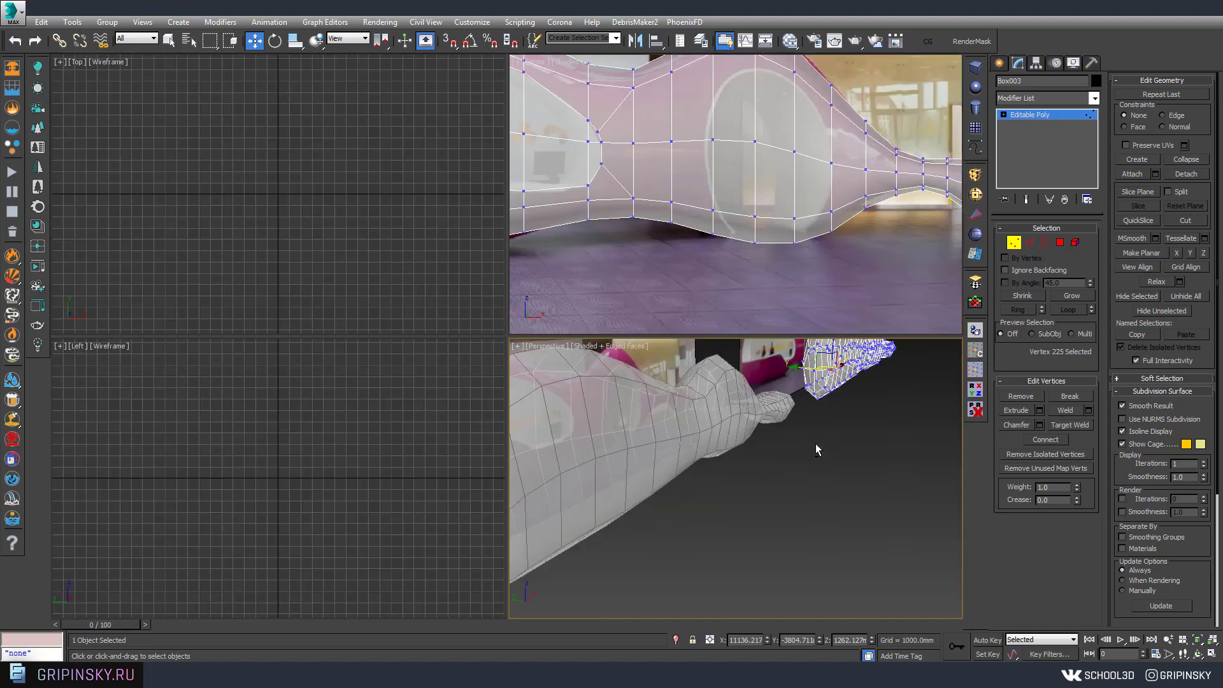
scroll(816, 444, "up", 5)
key("alt+w")
scroll(698, 391, "down", 5)
scroll(633, 322, "up", 5)
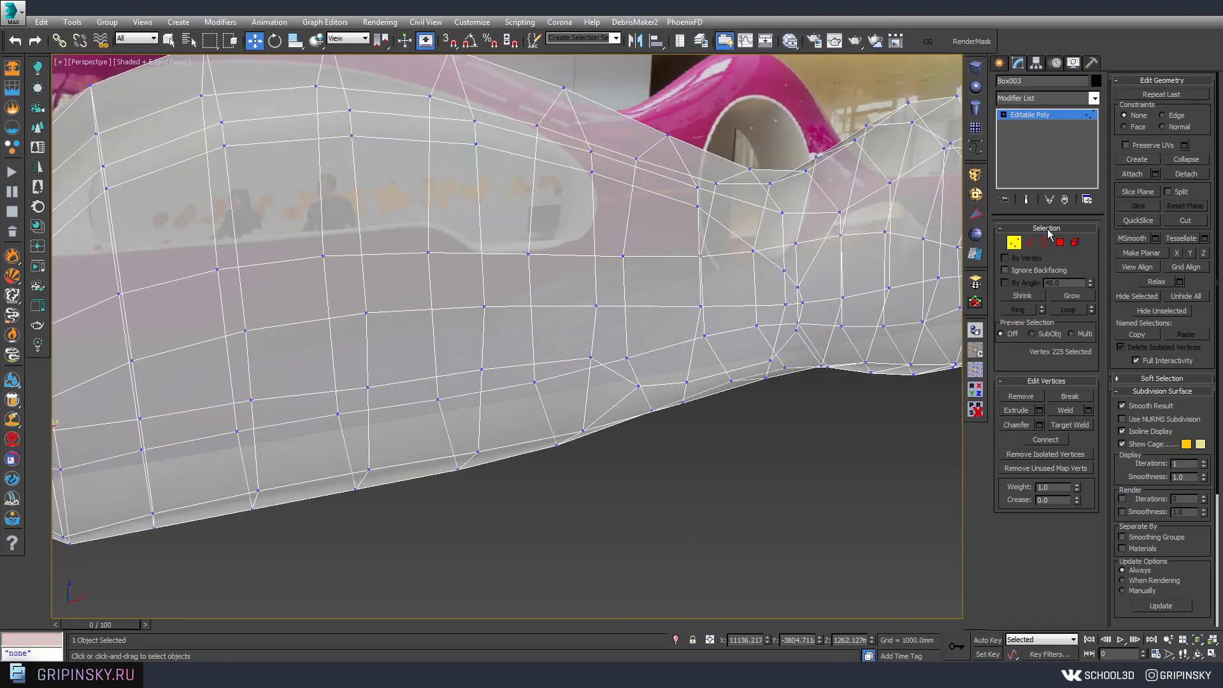
Step: Select the desk's window-area polygons in Polygon mode and check the selection
key("2")
key("4")
scroll(633, 322, "down", 2)
left_click(744, 345)
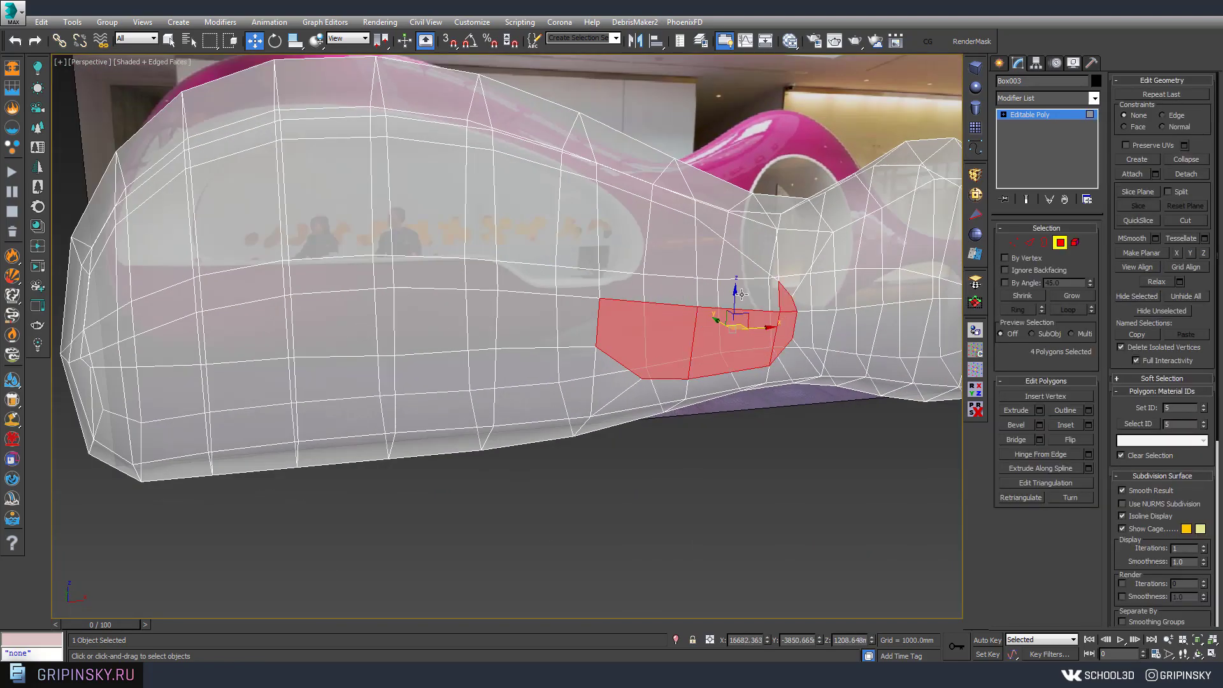
left_click_drag(741, 295, 103, 354, "ctrl")
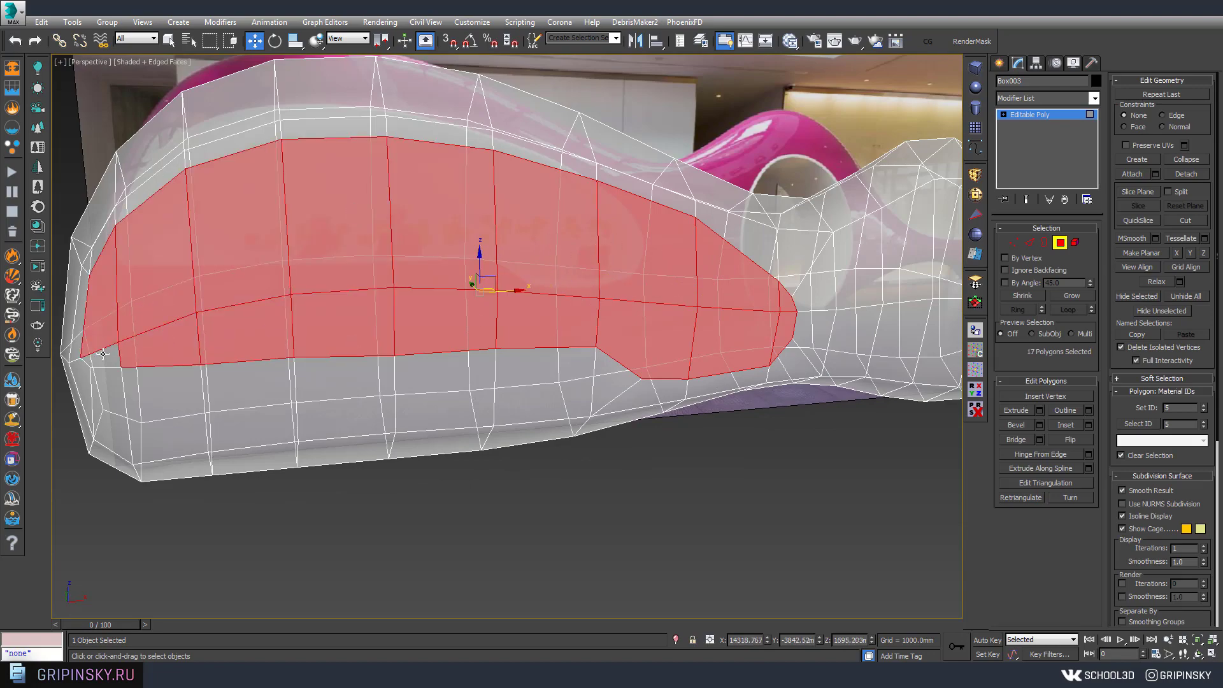
mouse_move(103, 353)
middle_mouse_down("alt")
mouse_move(586, 372)
mouse_move(598, 318)
middle_mouse_up("alt")
mouse_move(581, 369)
middle_mouse_down("alt")
mouse_move(541, 376)
mouse_move(593, 302)
mouse_move(590, 345)
mouse_move(640, 420)
middle_mouse_up("alt")
Step: Place a cut vertex at the window selection's lower corner
scroll(639, 420, "up", 3)
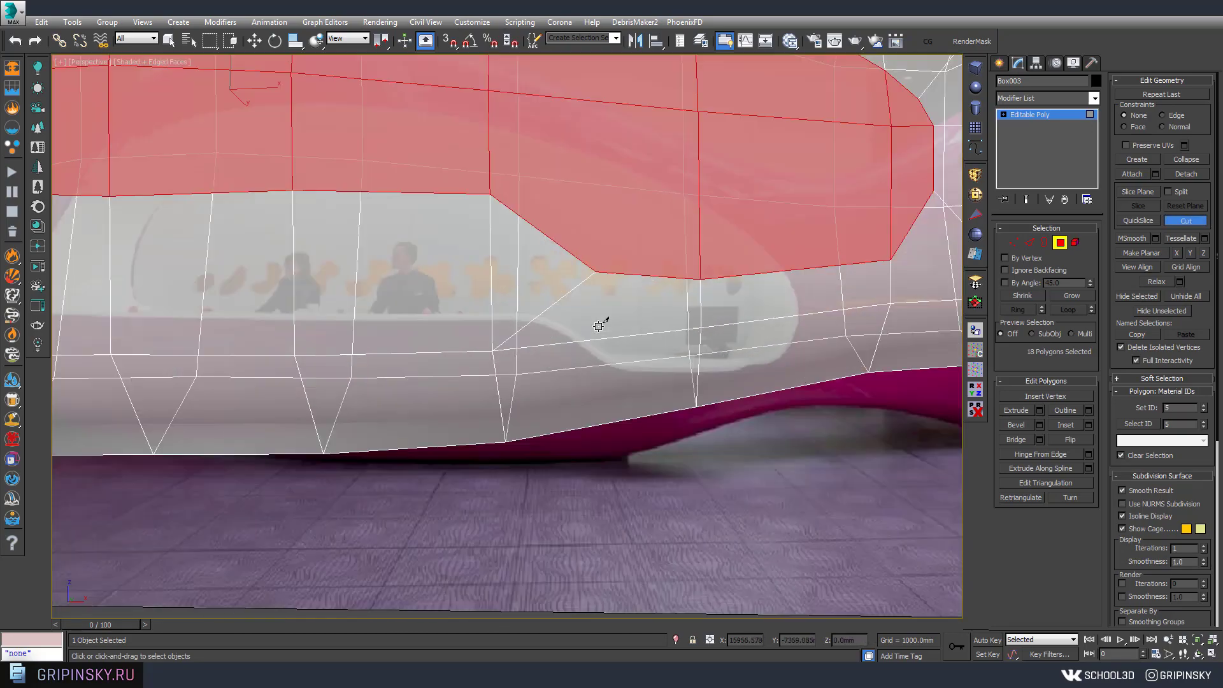
key("w")
scroll(551, 391, "down", 5)
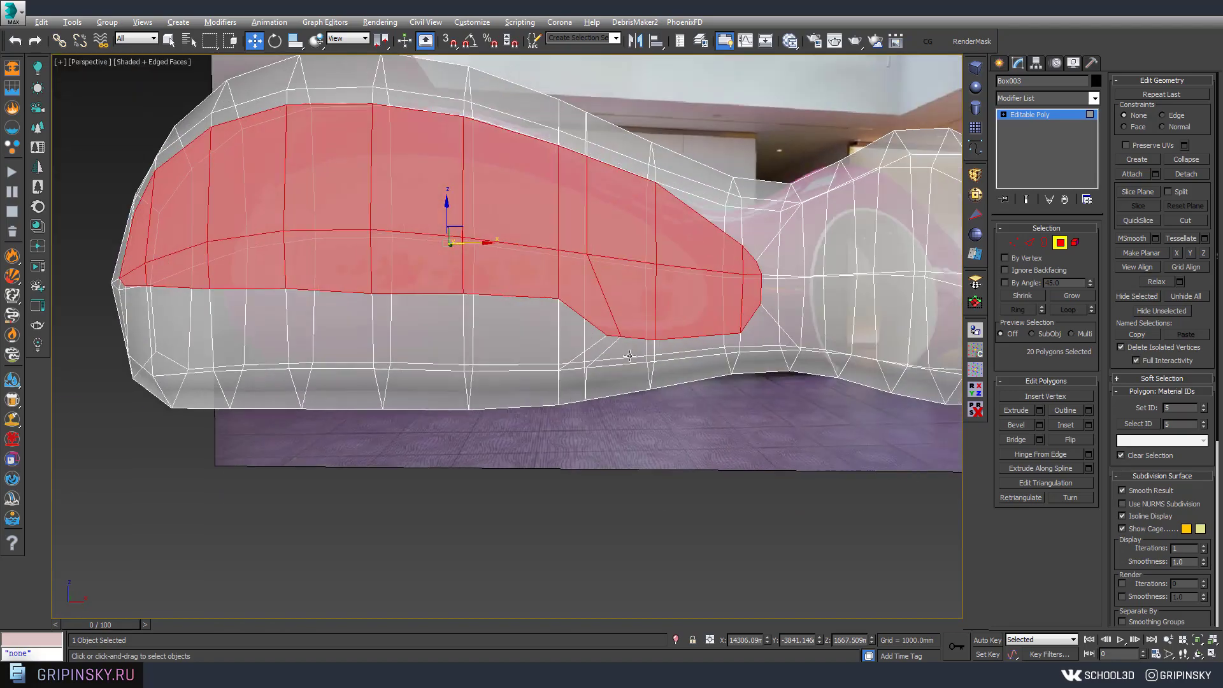
scroll(606, 365, "up", 4)
scroll(607, 364, "up", 3)
left_click(602, 271)
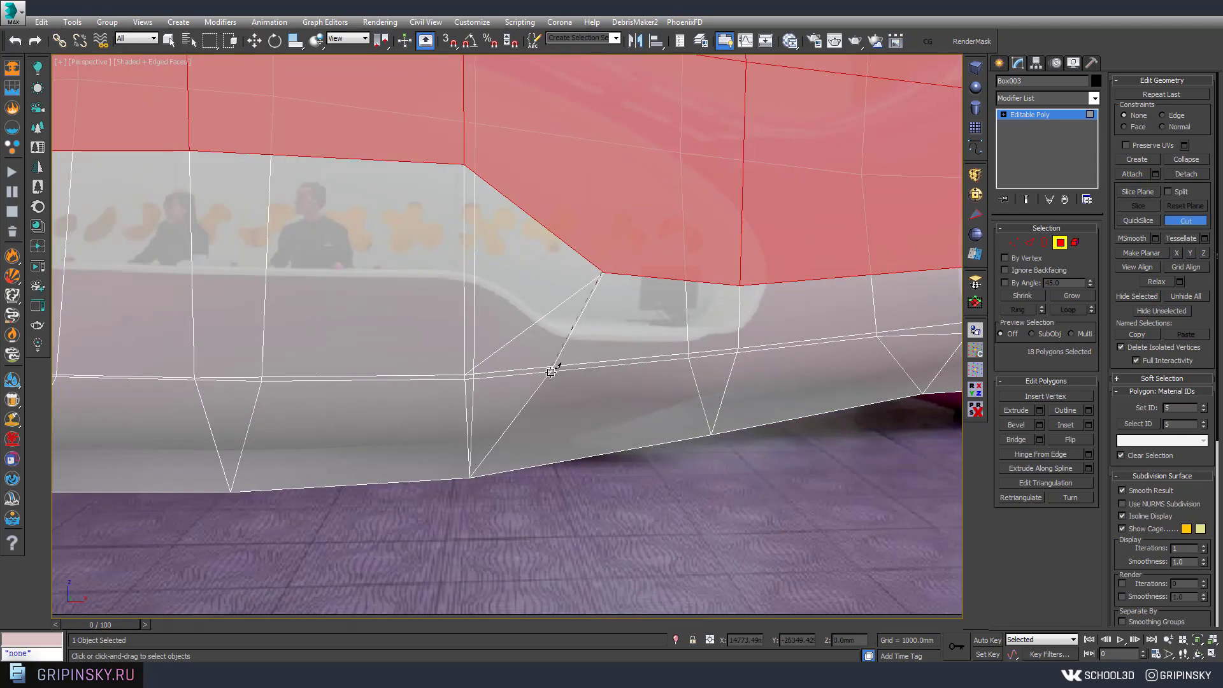
middle_click_drag(560, 357, 553, 365, "alt")
scroll(523, 313, "down", 5)
middle_click_drag(546, 499, 567, 500, "alt")
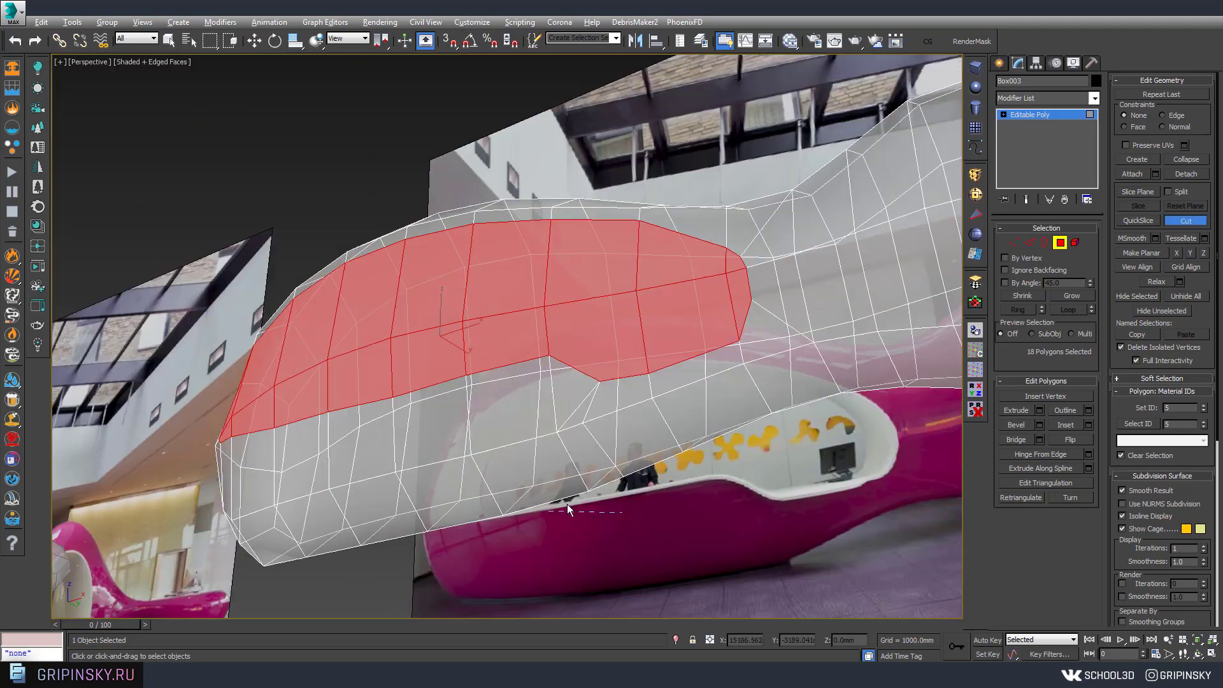
scroll(485, 371, "up", 4)
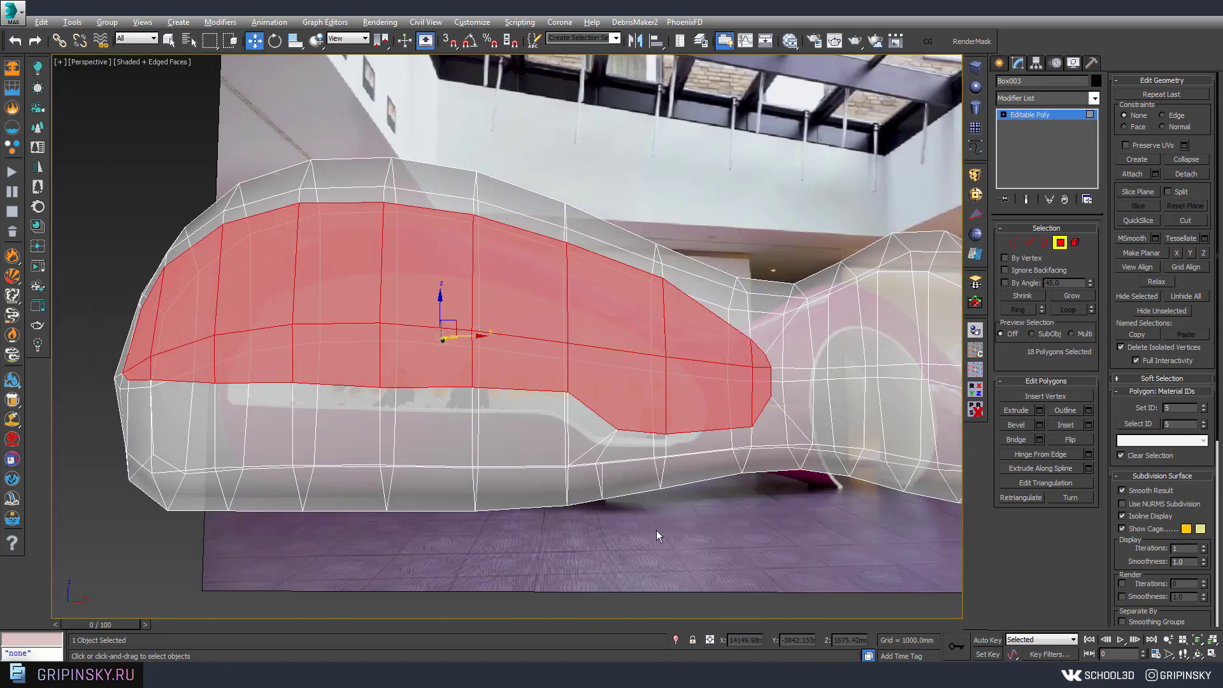
Step: In Edge mode, use Cut (Alt+C) to link the opening's lower corner to the loop below
key("2")
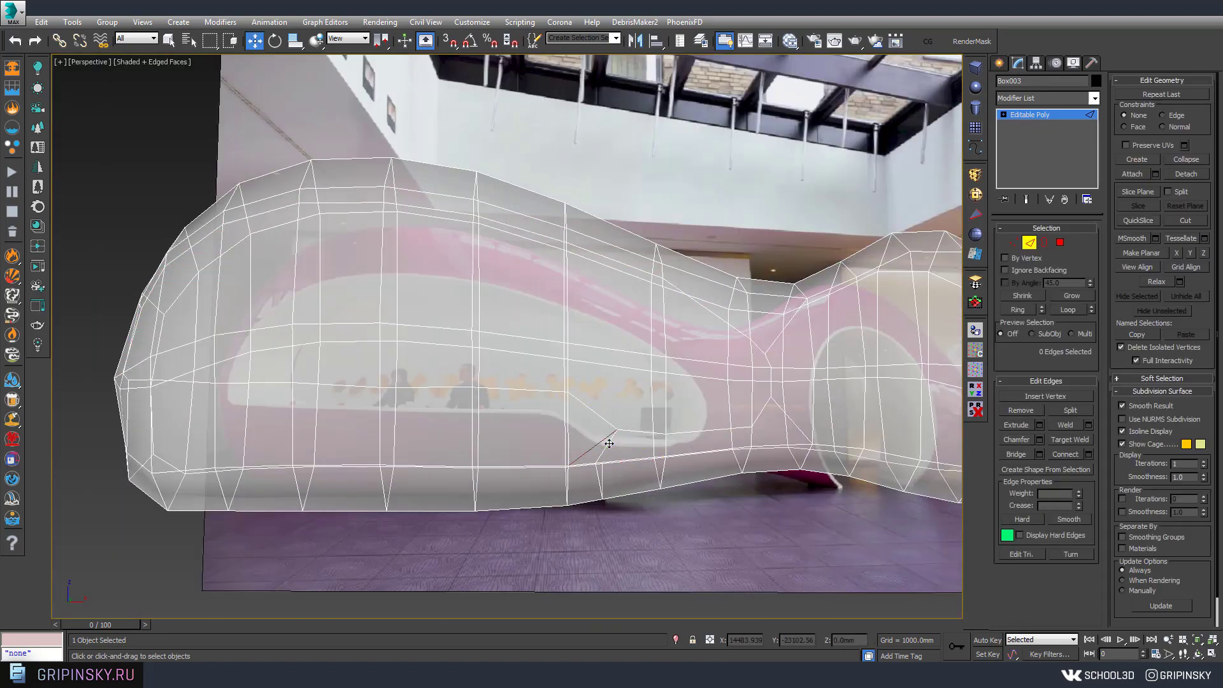
scroll(609, 443, "up", 3)
middle_click_drag(565, 390, 613, 434, "alt")
key("alt+c")
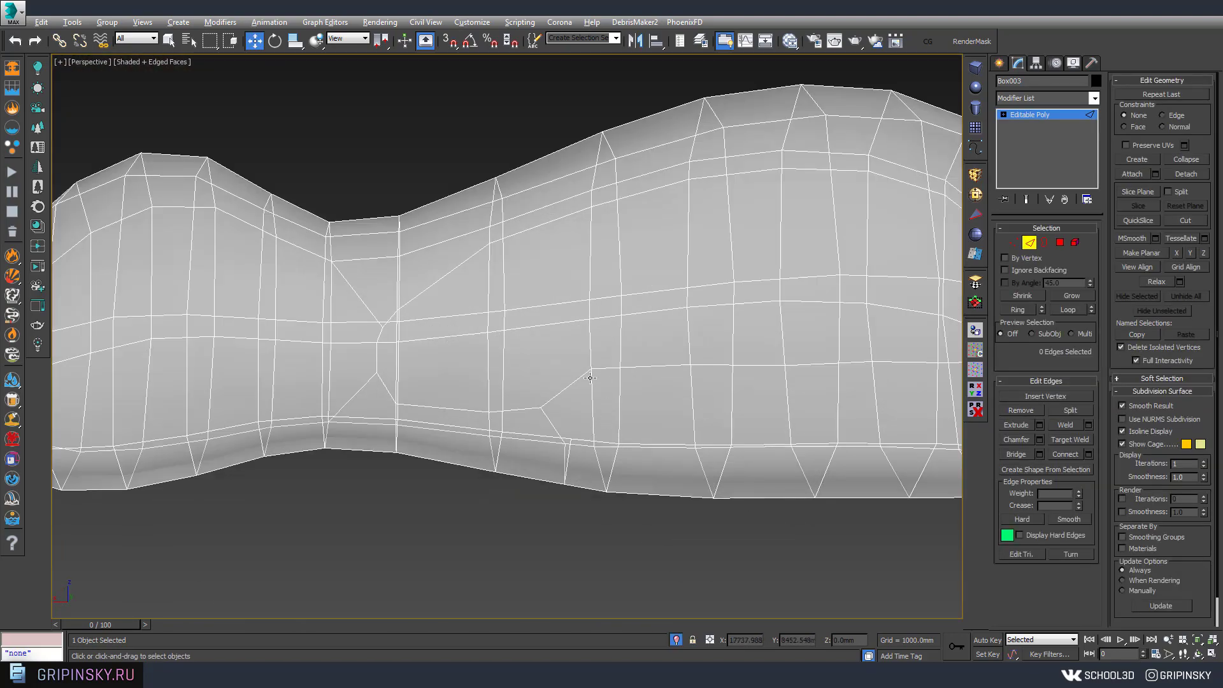
key("alt+c")
middle_click_drag(590, 378, 759, 407, "alt")
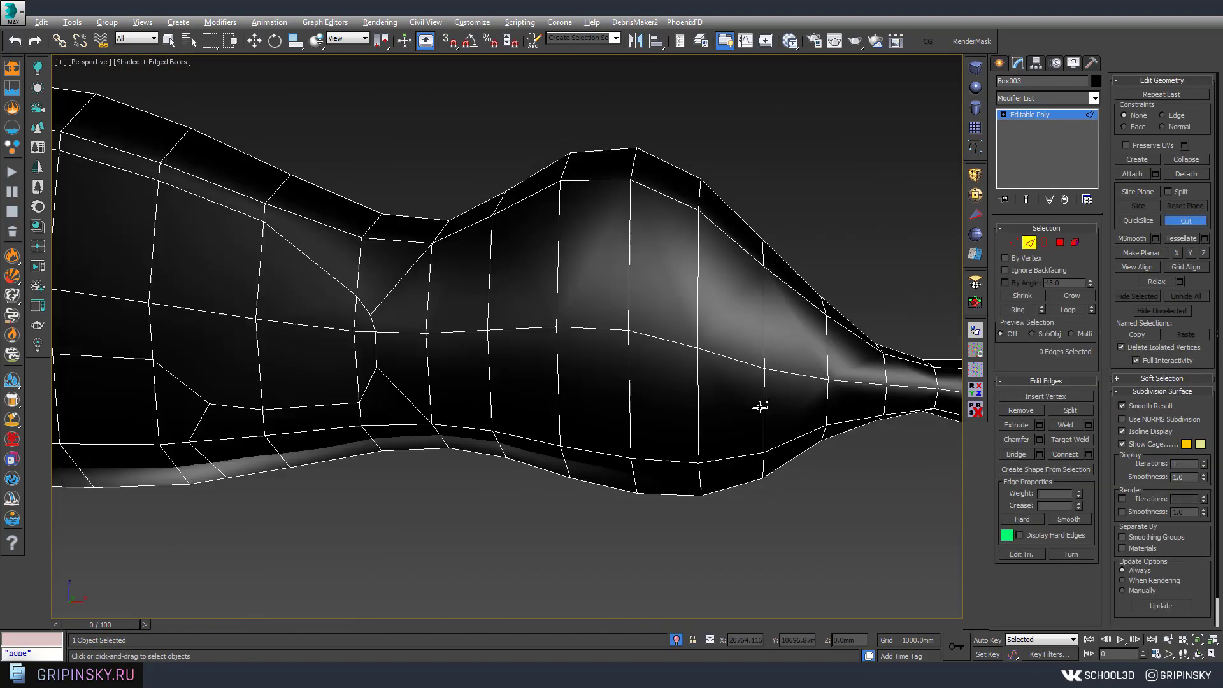
Step: Extrude the 18 window polygons inward, then inset them by about 41.79mm
key("w")
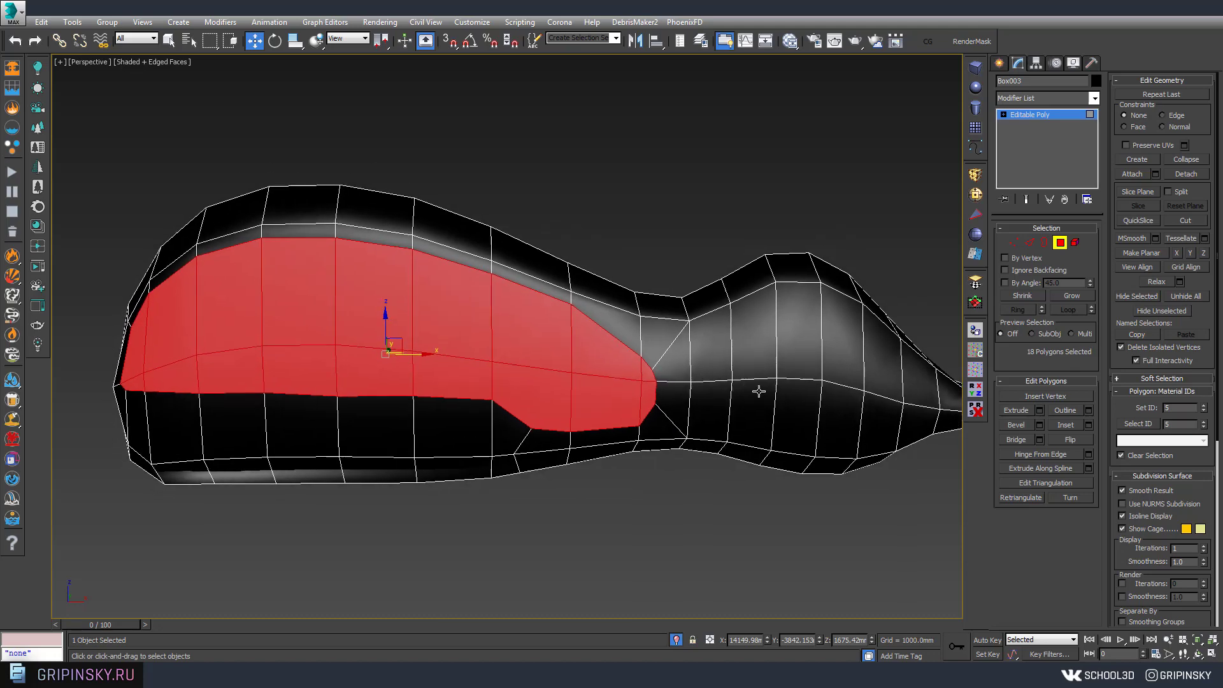
middle_click_drag(758, 391, 777, 404, "alt")
middle_click_drag(515, 368, 520, 363, "alt")
right_click(520, 363)
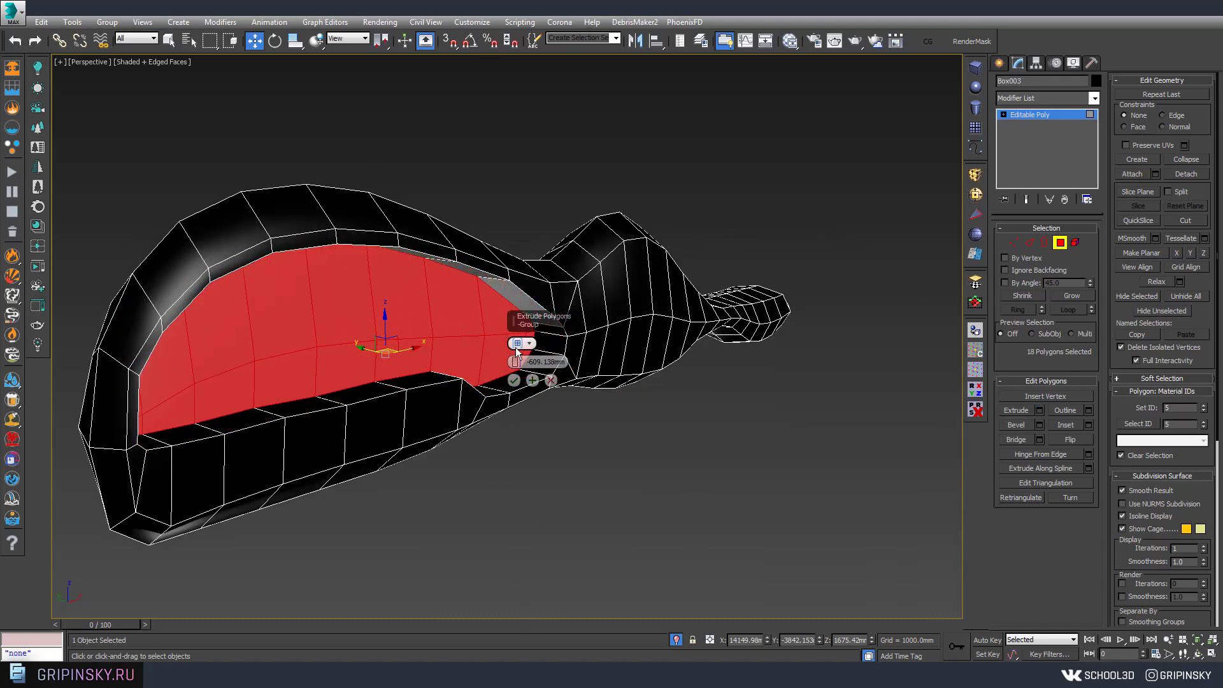
key("Return")
mouse_move(539, 363)
middle_mouse_down("alt")
mouse_move(849, 307)
mouse_move(376, 355)
mouse_move(543, 432)
mouse_move(437, 382)
middle_mouse_up("alt")
key("r")
left_click(293, 42)
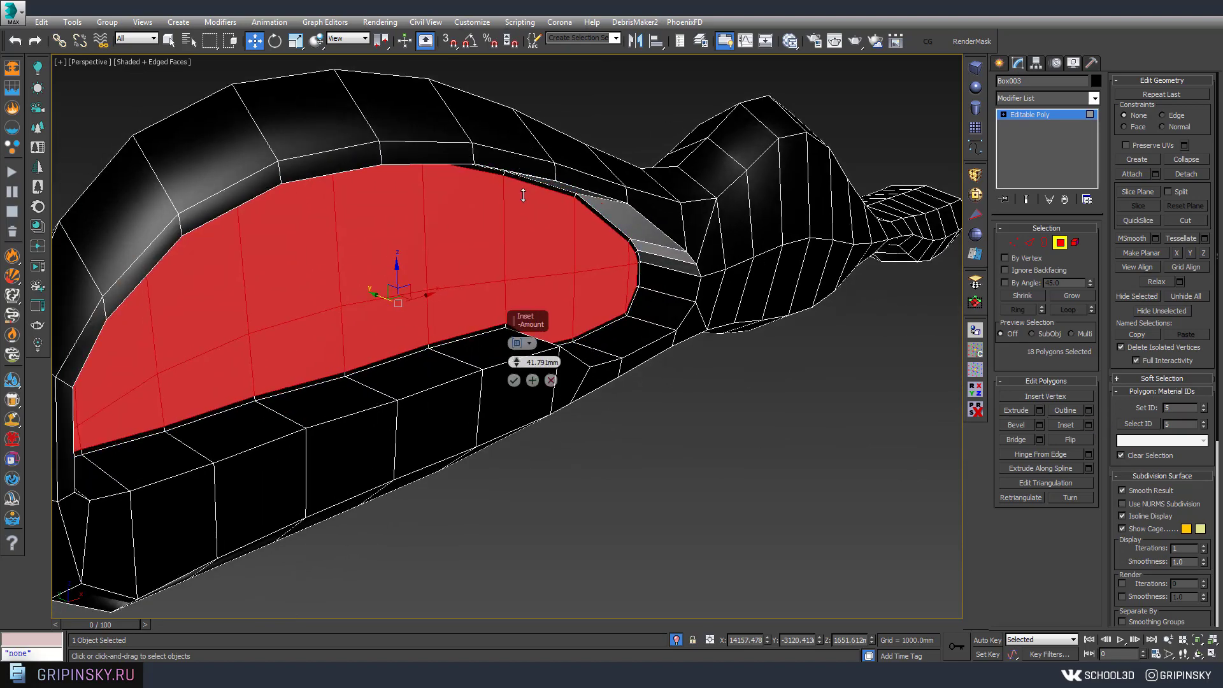
mouse_move(517, 383)
middle_mouse_down("alt")
mouse_move(475, 365)
mouse_move(614, 437)
mouse_move(705, 309)
middle_mouse_up("alt")
Step: Turn on NURMS subdivision and hide Edged Faces on Box003
key("ctrl+BackSpace")
key("F4")
key("ctrl+b")
Step: Raise Box003's subdivision iterations to 3
key("w")
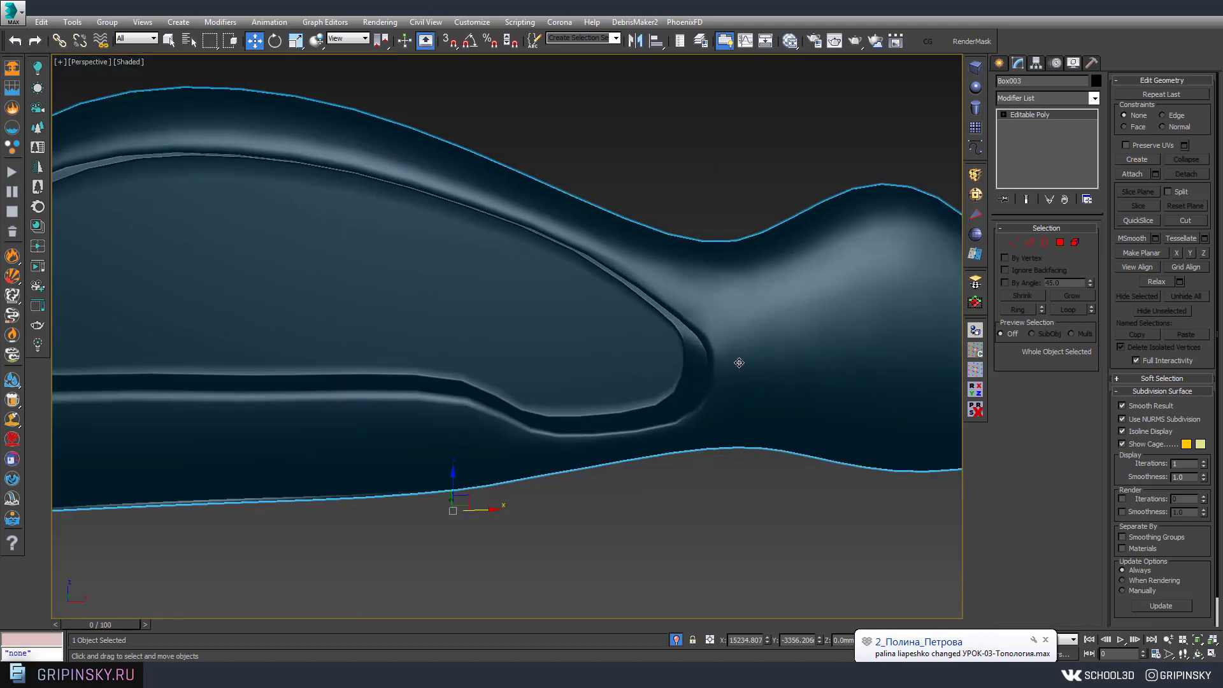
scroll(739, 363, "down", 5)
left_click(1204, 461)
left_click(1204, 462)
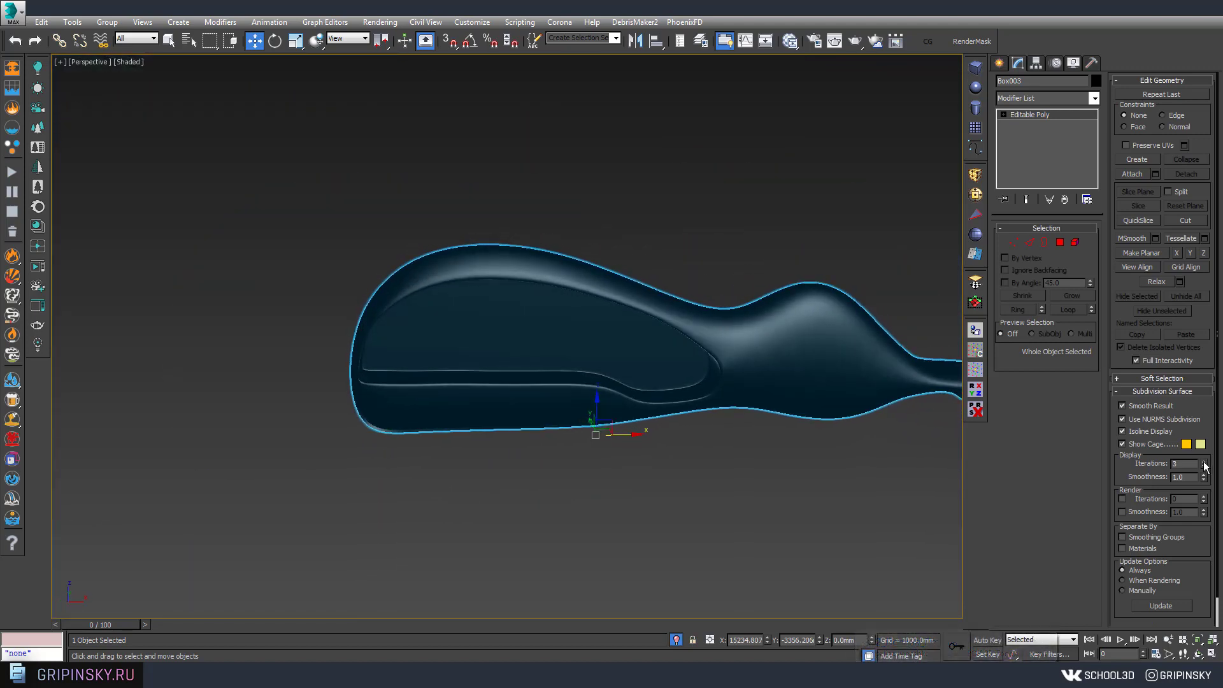
mouse_move(708, 360)
middle_mouse_down("alt")
mouse_move(718, 383)
mouse_move(810, 418)
mouse_move(705, 368)
middle_mouse_up("alt")
scroll(708, 359, "up", 5)
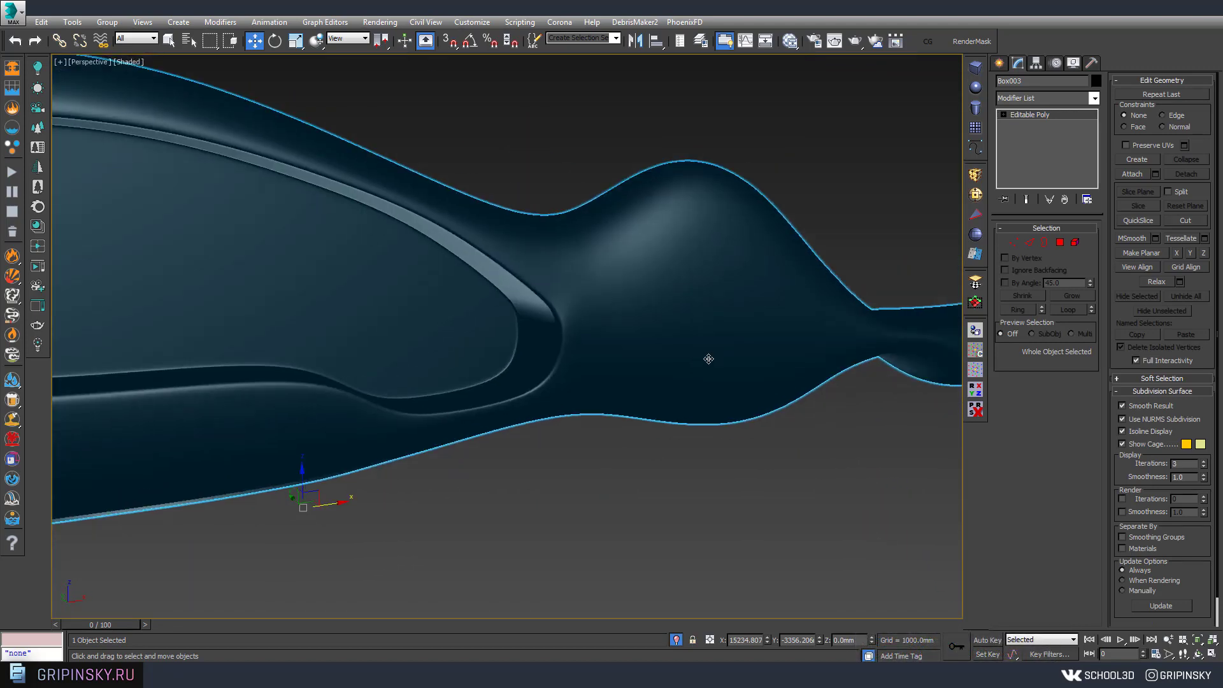
Step: Show Edged Faces, turn off NURMS, and maximize the Front viewport
key("F4")
scroll(708, 358, "down", 5)
scroll(677, 404, "up", 5)
key("ctrl+BackSpace")
mouse_move(792, 427)
middle_mouse_down()
mouse_move(751, 383)
mouse_move(764, 336)
middle_mouse_up()
key("alt+w")
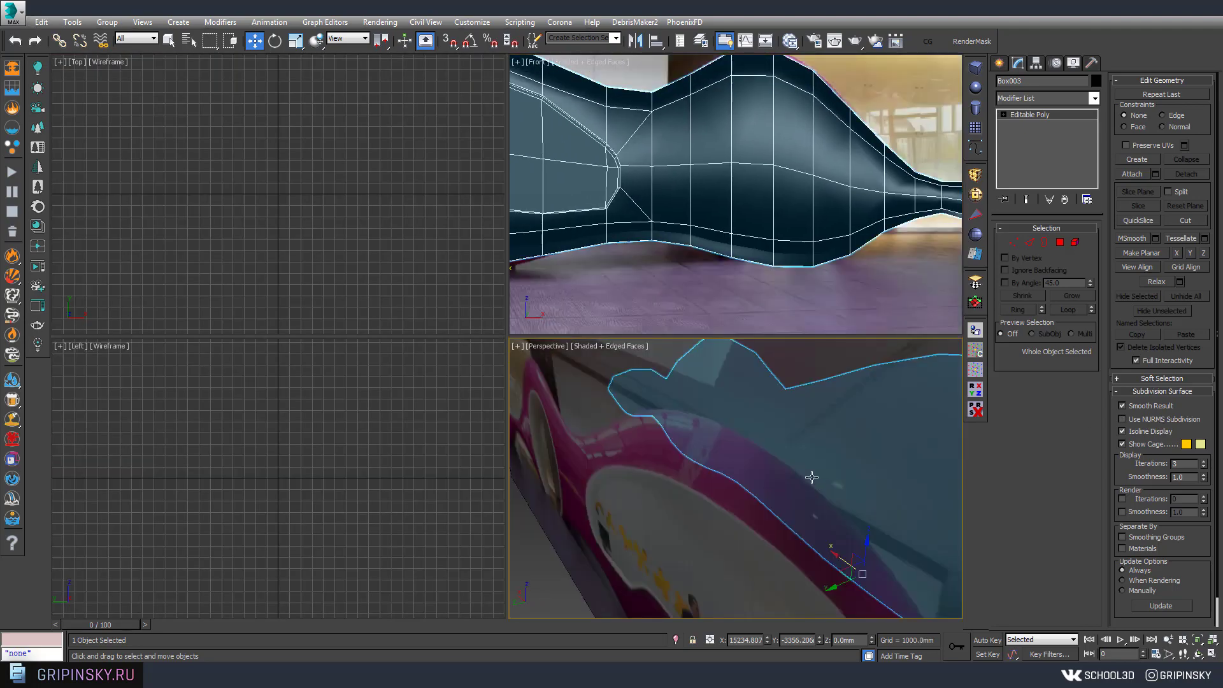
scroll(732, 191, "down", 3)
key("alt+w")
scroll(639, 333, "up", 5)
scroll(664, 316, "down", 2)
Step: Make the desk see-through over the reference and box-select a group of vertices
key("alt+x")
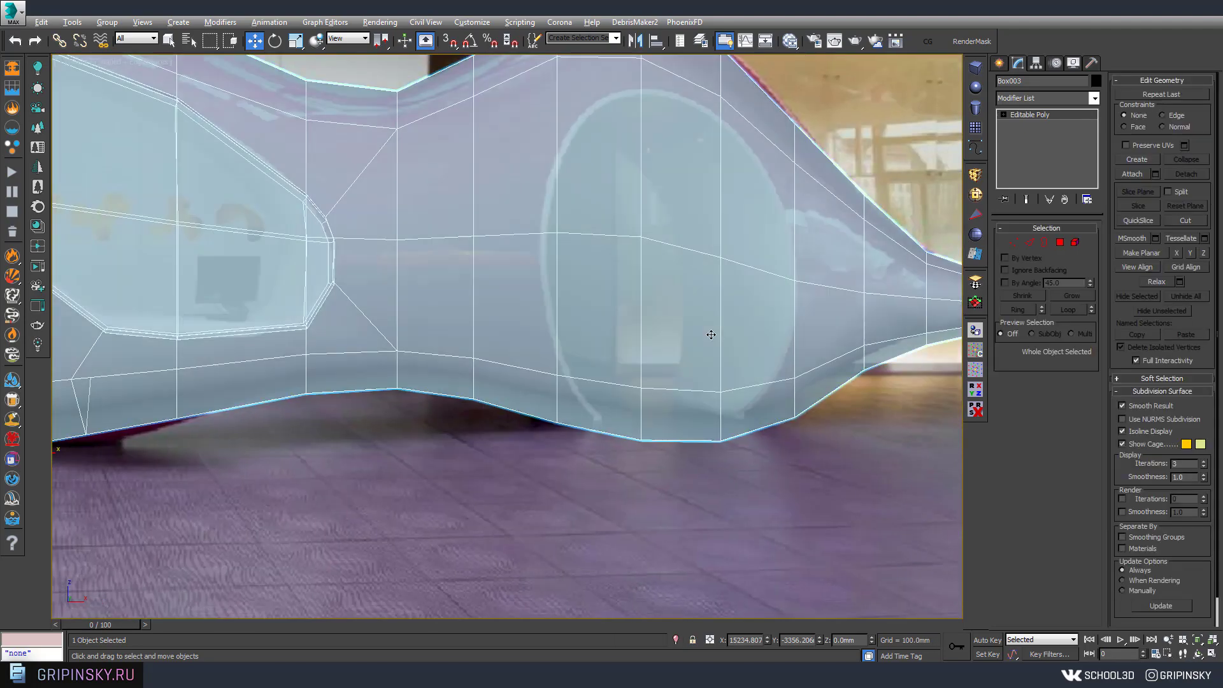
scroll(711, 334, "down", 2)
key("alt+w")
key("alt+w")
scroll(671, 295, "up", 5)
middle_click_drag(671, 295, 640, 388)
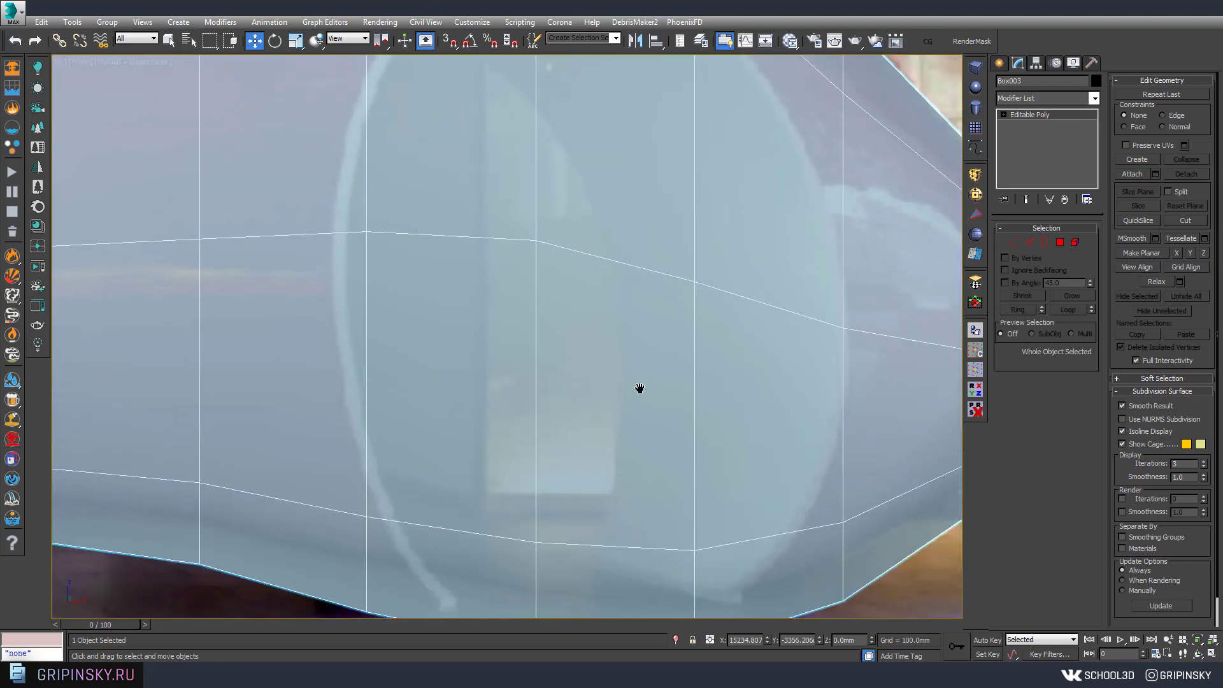
scroll(639, 388, "down", 5)
key("1")
left_click_drag(444, 250, 523, 300)
Step: Shift-drag a Copy of the desk as Box004 and frame it
scroll(510, 260, "down", 3)
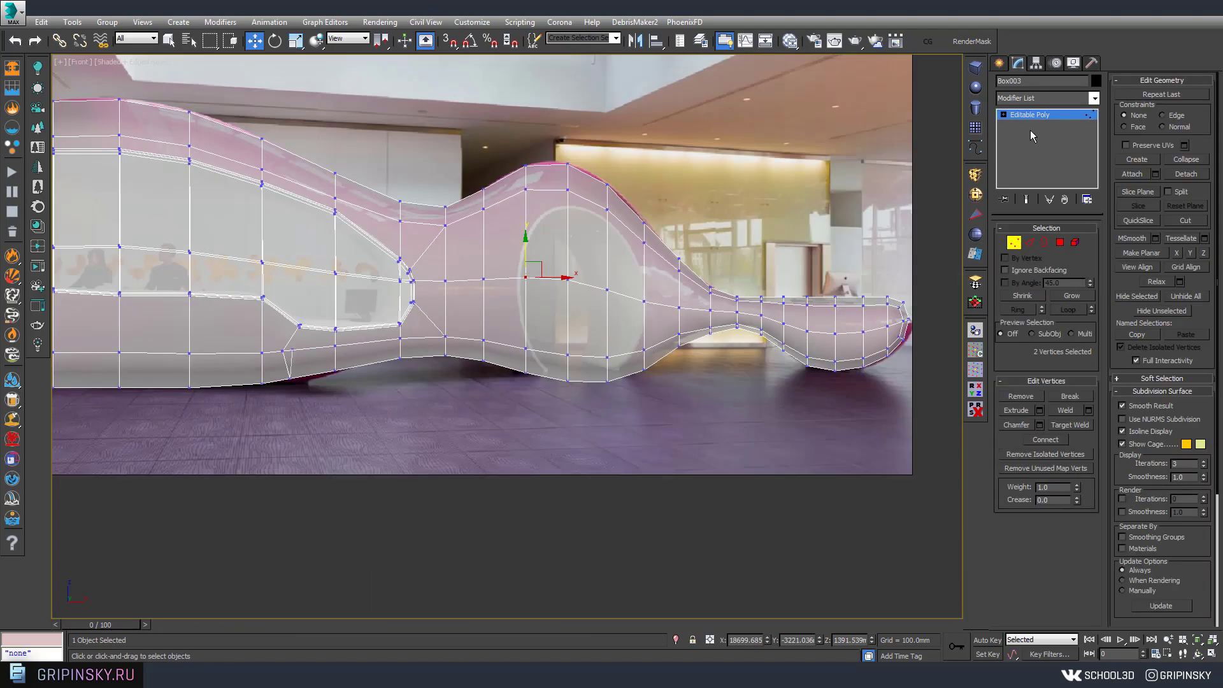
scroll(573, 287, "down", 3)
scroll(573, 287, "down", 3)
left_click_drag(376, 289, 540, 290, "shift")
key("Return")
key("z")
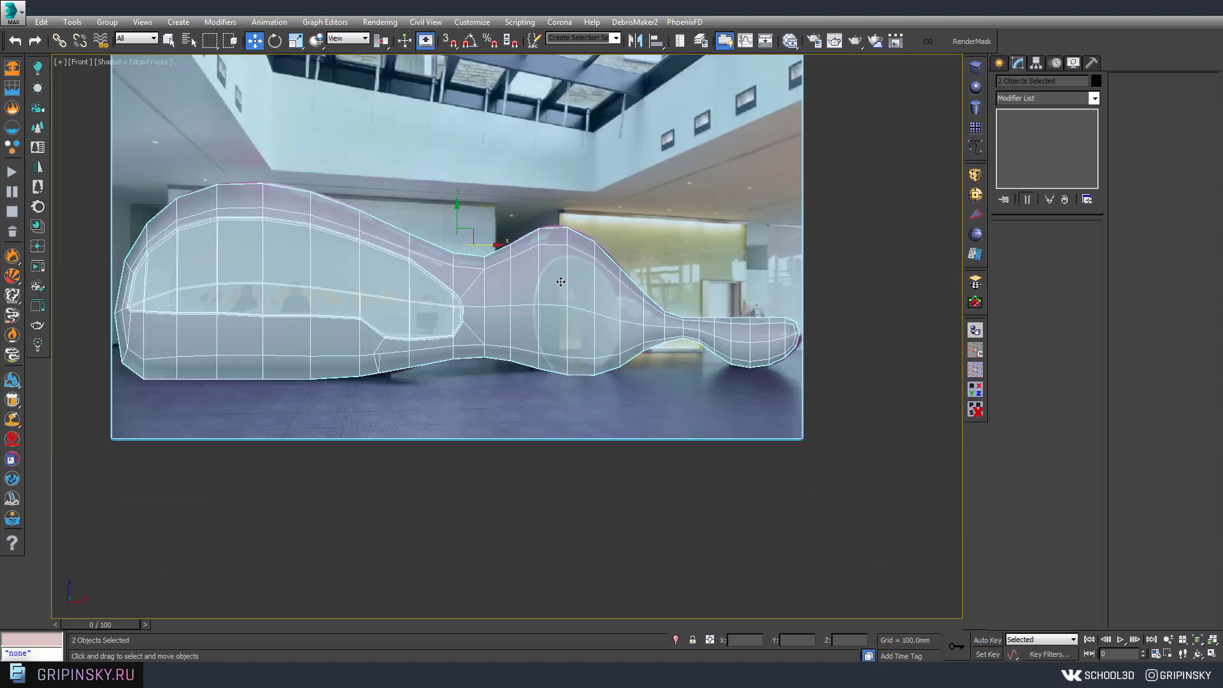
scroll(478, 336, "up", 3)
scroll(478, 336, "up", 2)
scroll(479, 336, "up", 1)
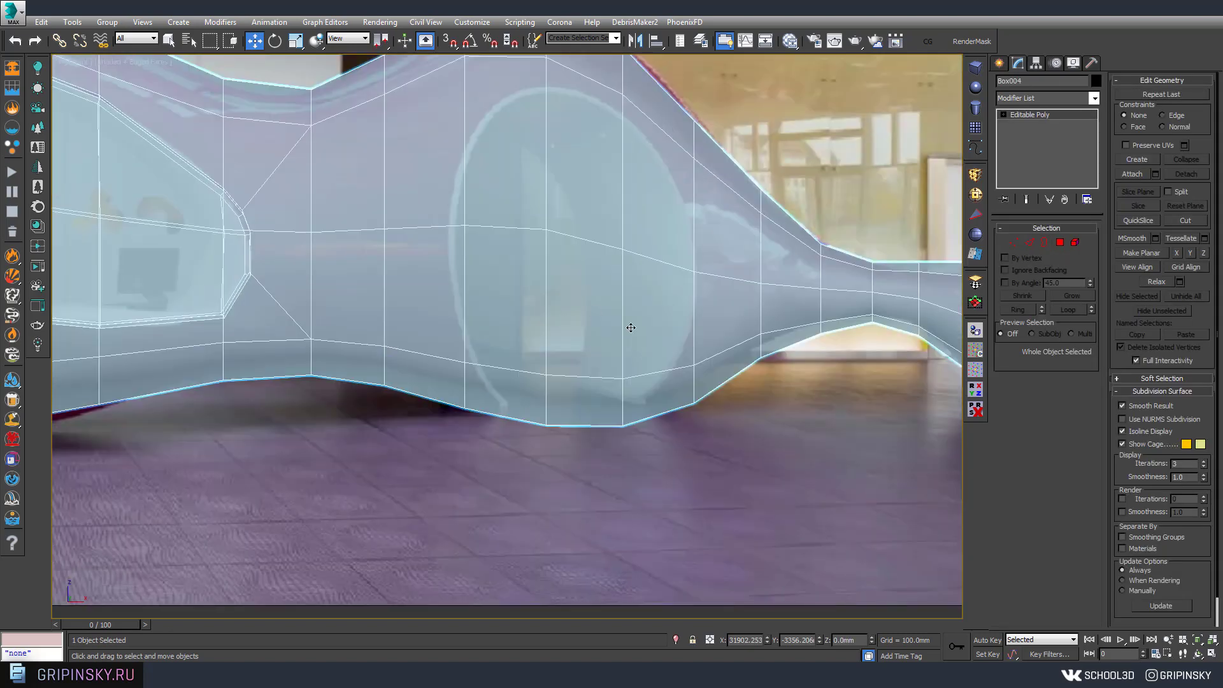
Step: Select the faces covering the arch area on Box004
left_click(1014, 243)
left_click_drag(455, 204, 484, 232)
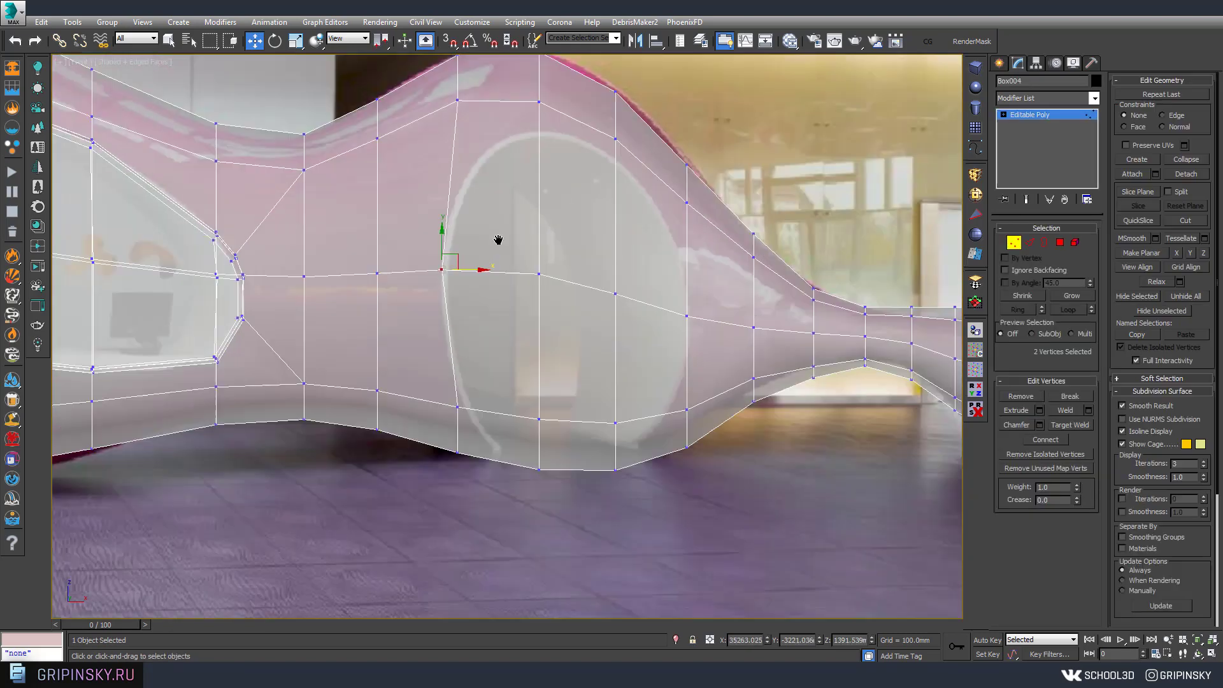
mouse_move(555, 148)
middle_mouse_down()
mouse_move(425, 261)
mouse_move(409, 209)
middle_mouse_up()
key("4")
left_click_drag(395, 191, 563, 468)
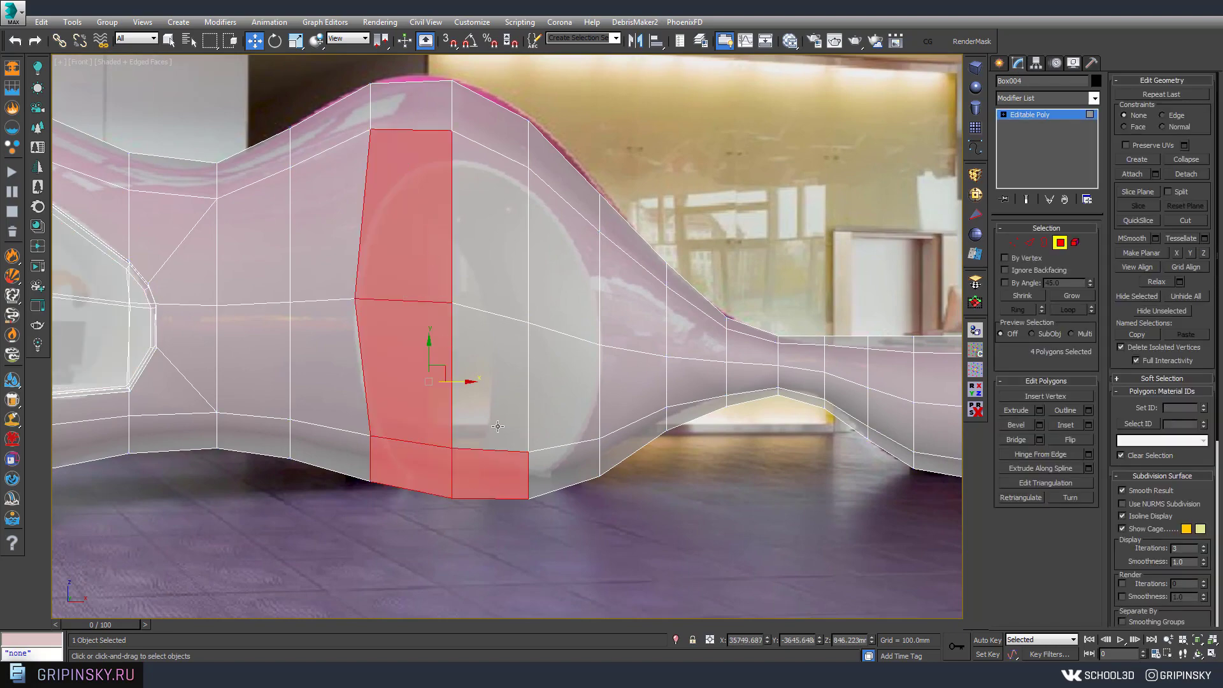
left_click(564, 468, "ctrl")
Step: Orbit in four-view layout to inspect the selected arch faces from the side
key("alt+w")
scroll(570, 457, "down", 10)
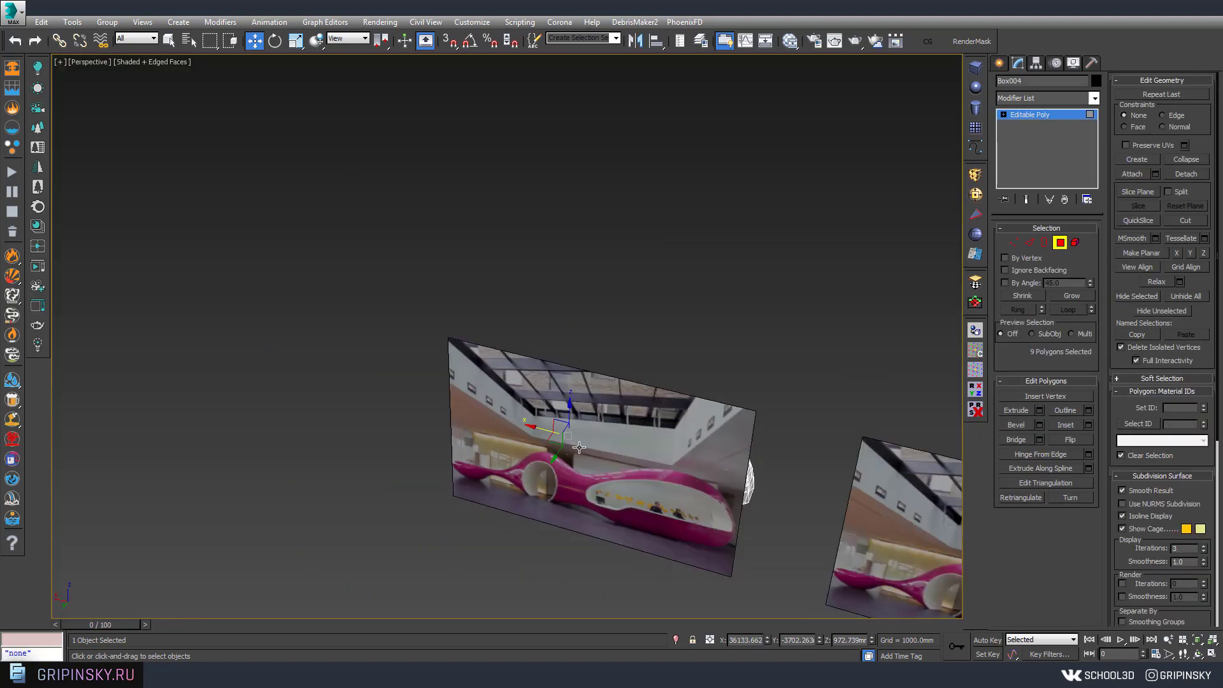
middle_click_drag(847, 415, 838, 391, "alt")
scroll(597, 462, "up", 3)
scroll(598, 463, "up", 5)
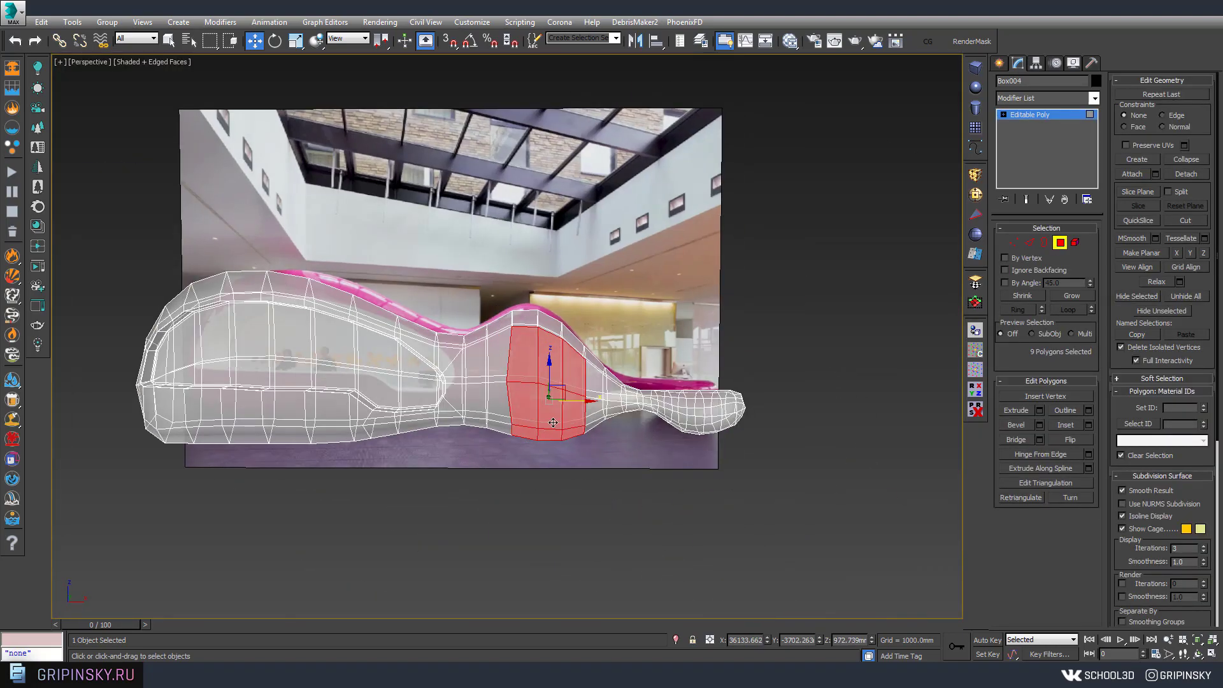
scroll(575, 390, "up", 5)
mouse_move(575, 391)
middle_mouse_down("alt")
mouse_move(599, 430)
mouse_move(669, 450)
middle_mouse_up("alt")
middle_click_drag(614, 323, 732, 357, "alt")
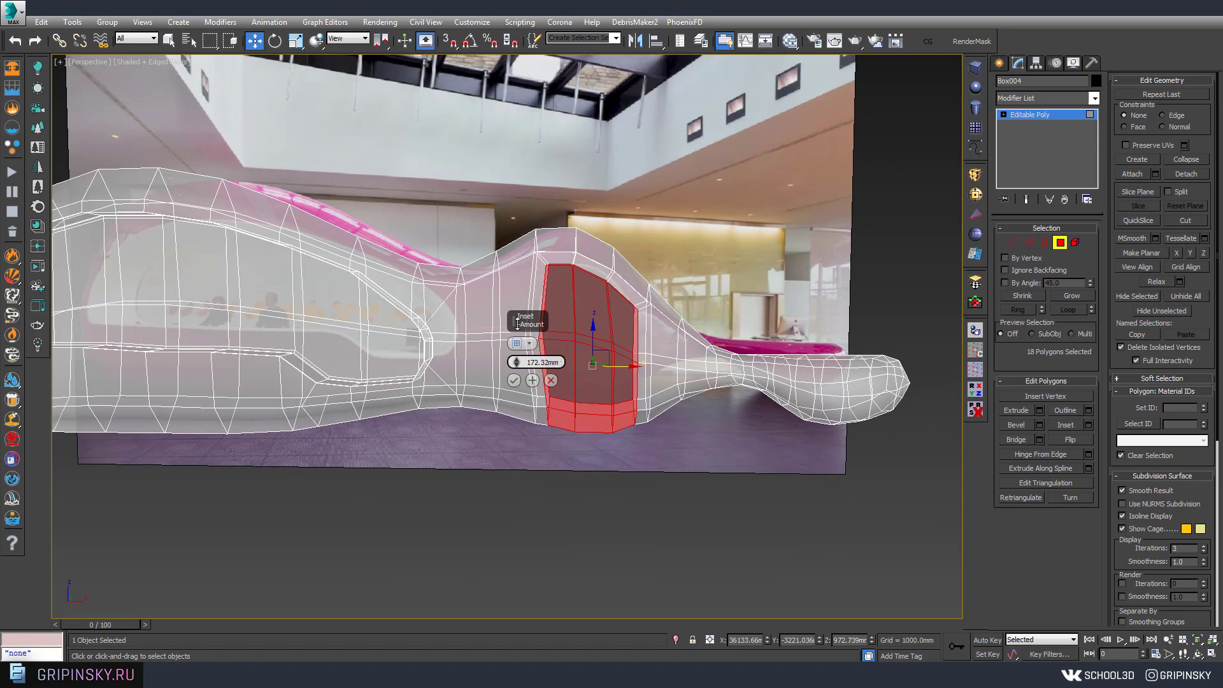
Step: Delete the selected arch faces, verifying with undo and redo
mouse_move(542, 403)
middle_mouse_down("alt")
mouse_move(644, 403)
mouse_move(758, 357)
middle_mouse_up("alt")
key("Delete")
key("ctrl+z")
key("Delete")
Step: Inspect the arch hole's open edges in Border mode
key("3")
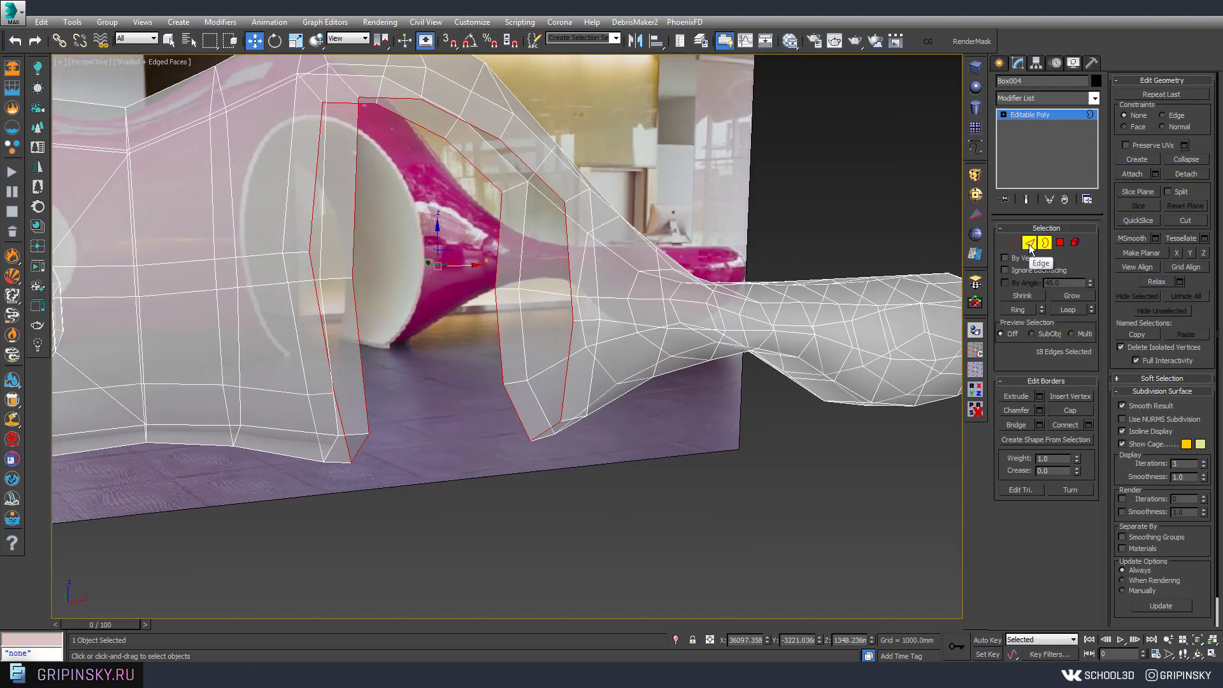
middle_click_drag(526, 448, 353, 448, "alt")
left_click(1016, 454)
mouse_move(879, 446)
middle_mouse_down("alt")
mouse_move(689, 378)
mouse_move(399, 397)
middle_mouse_up("alt")
key("3")
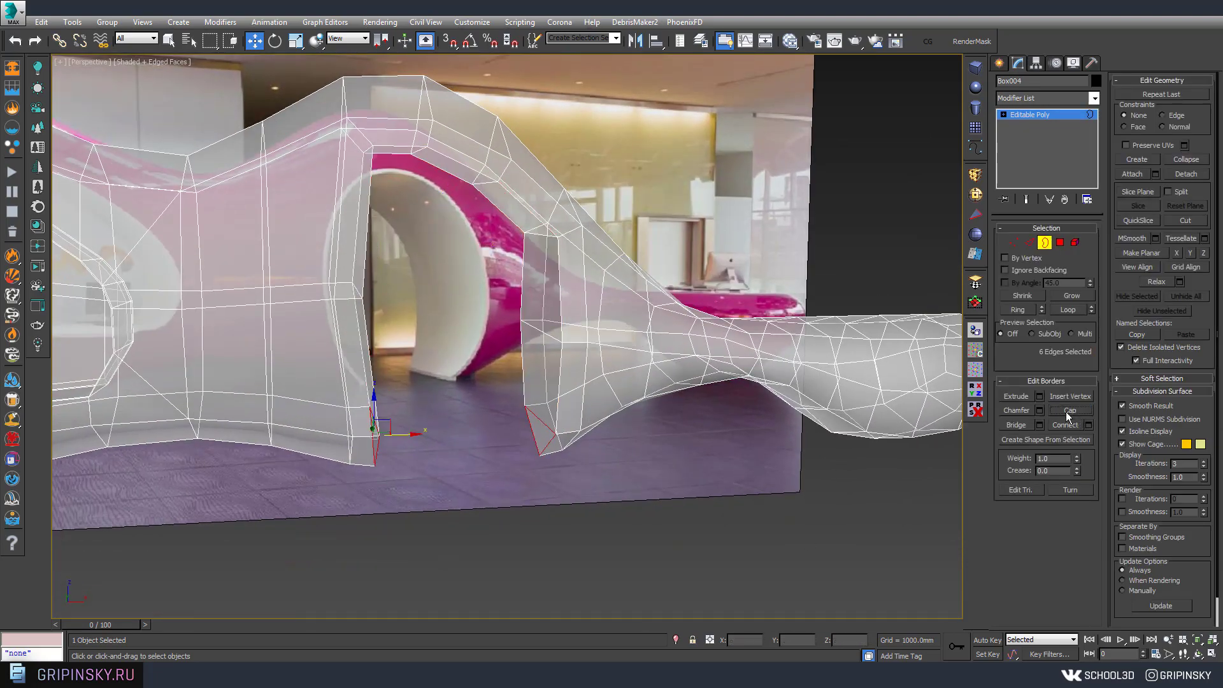
mouse_move(828, 408)
middle_mouse_down("alt")
mouse_move(712, 400)
mouse_move(736, 241)
middle_mouse_up("alt")
scroll(755, 236, "up", 5)
scroll(701, 244, "down", 2)
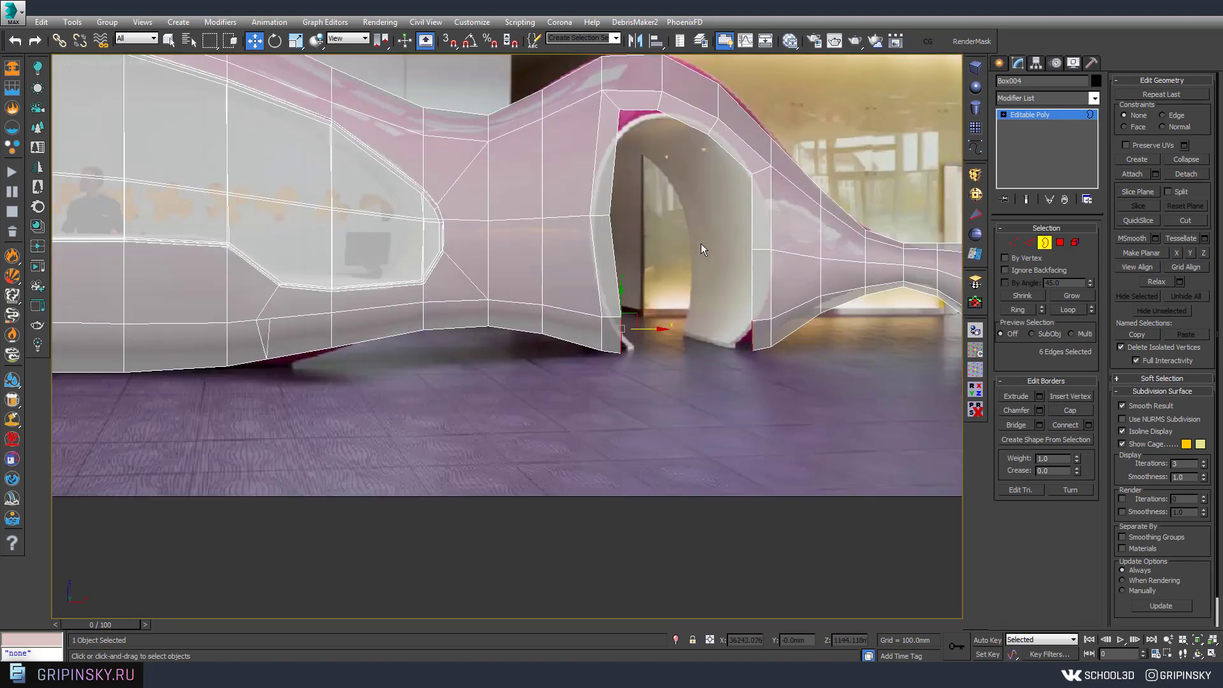
key("alt+w")
key("alt+w")
scroll(398, 309, "up", 2)
Step: Move the arch-top vertices in the Front view to match the reference photo
key("1")
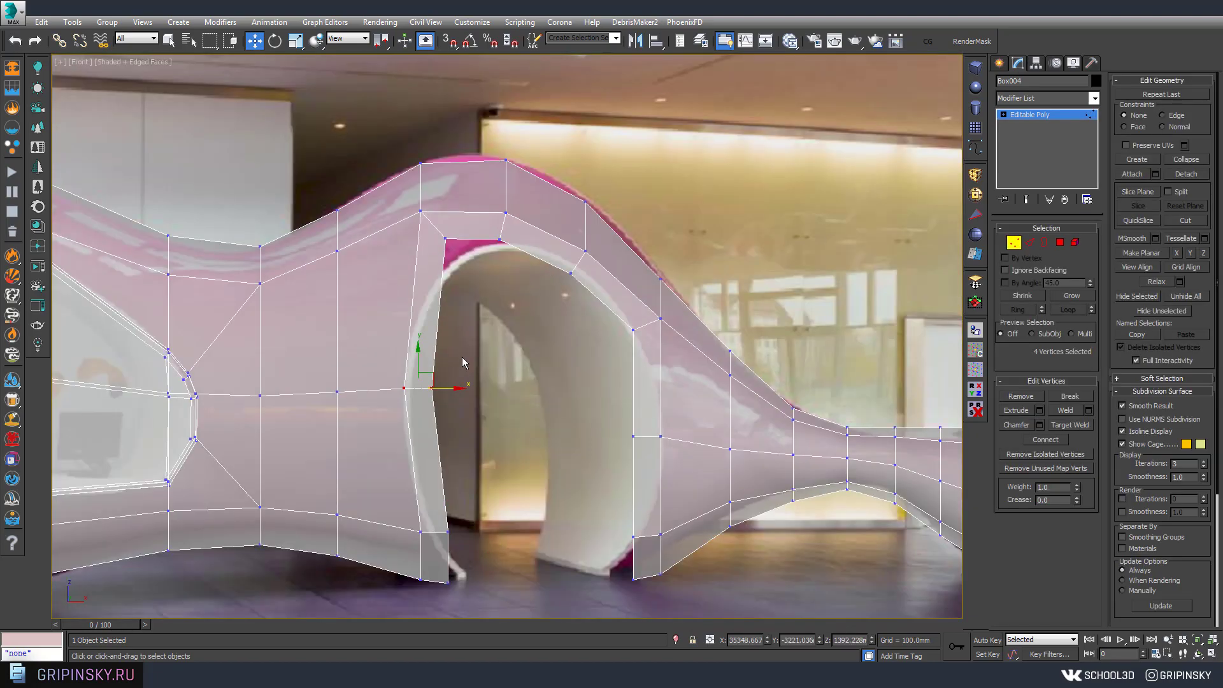
middle_click_drag(448, 421, 440, 418)
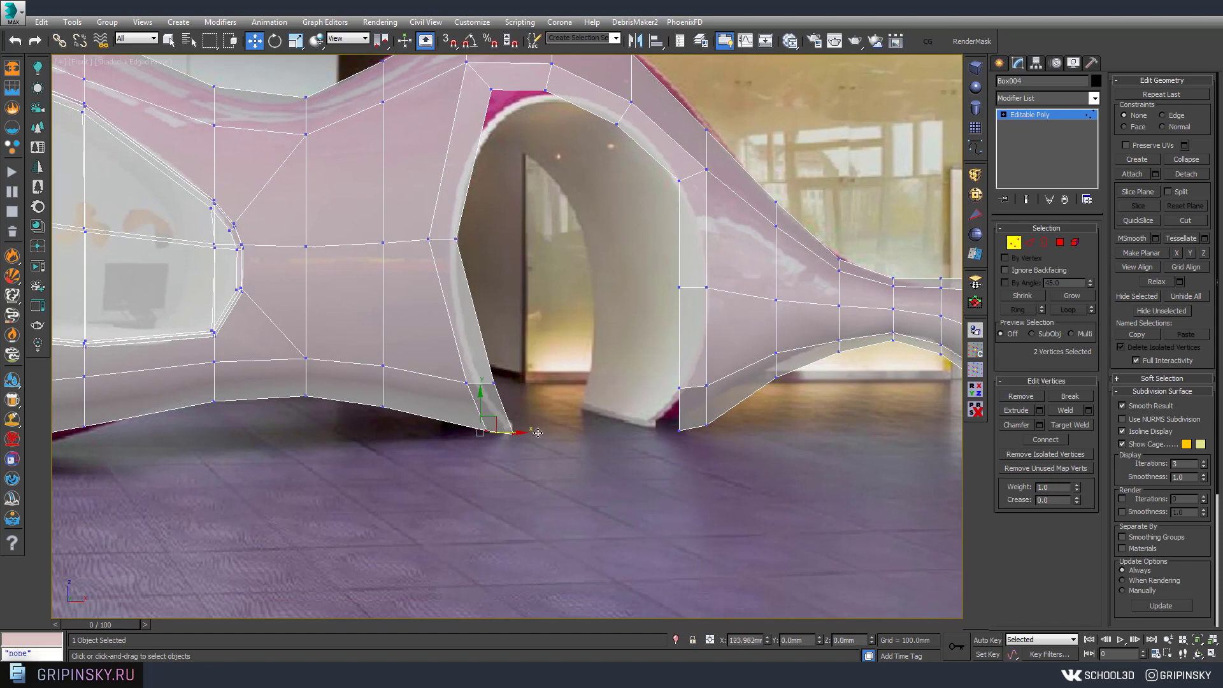
key("shift+z")
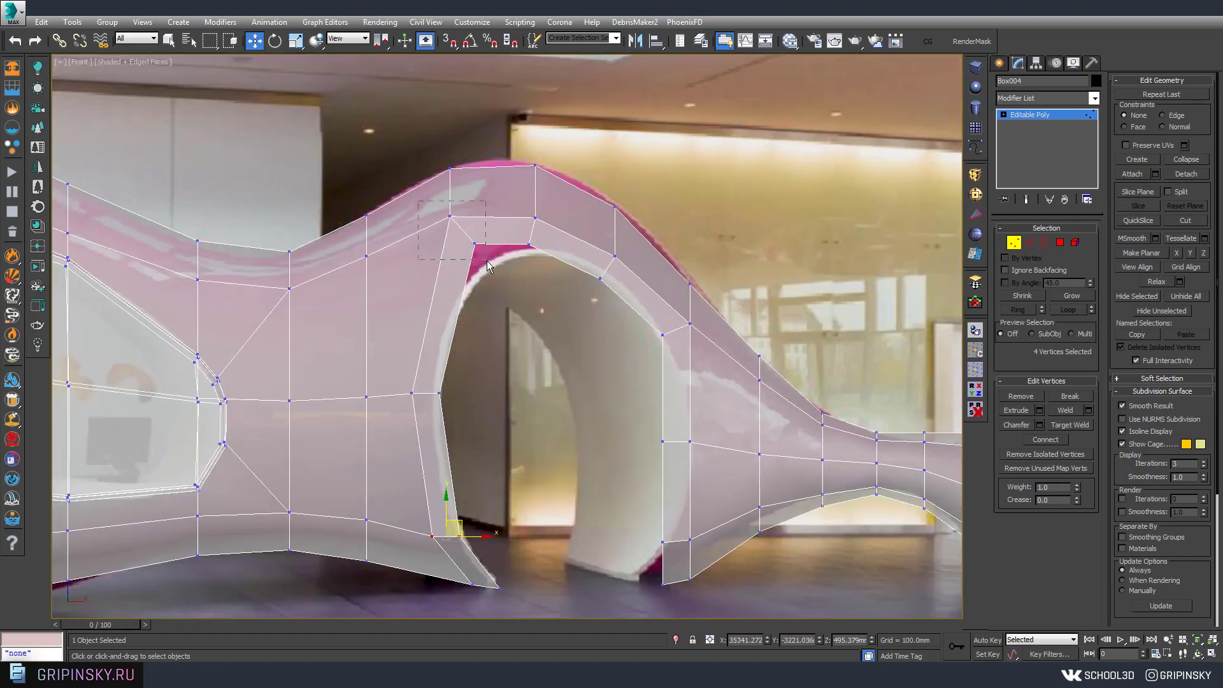
left_click_drag(486, 261, 487, 261)
middle_click_drag(573, 268, 533, 255)
left_click_drag(478, 219, 586, 281)
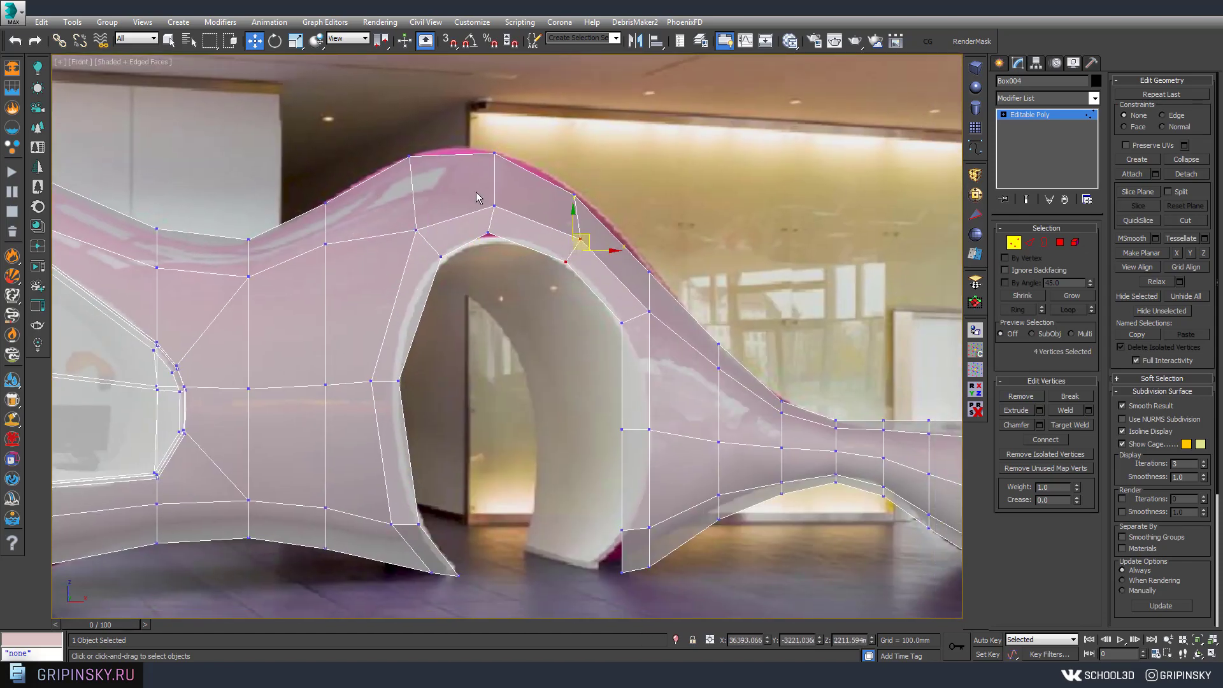
Step: Adjust the arch's right-foot vertices and preview Box004 with NURMS smoothing
middle_click_drag(579, 407, 474, 321)
left_click_drag(474, 320, 541, 357)
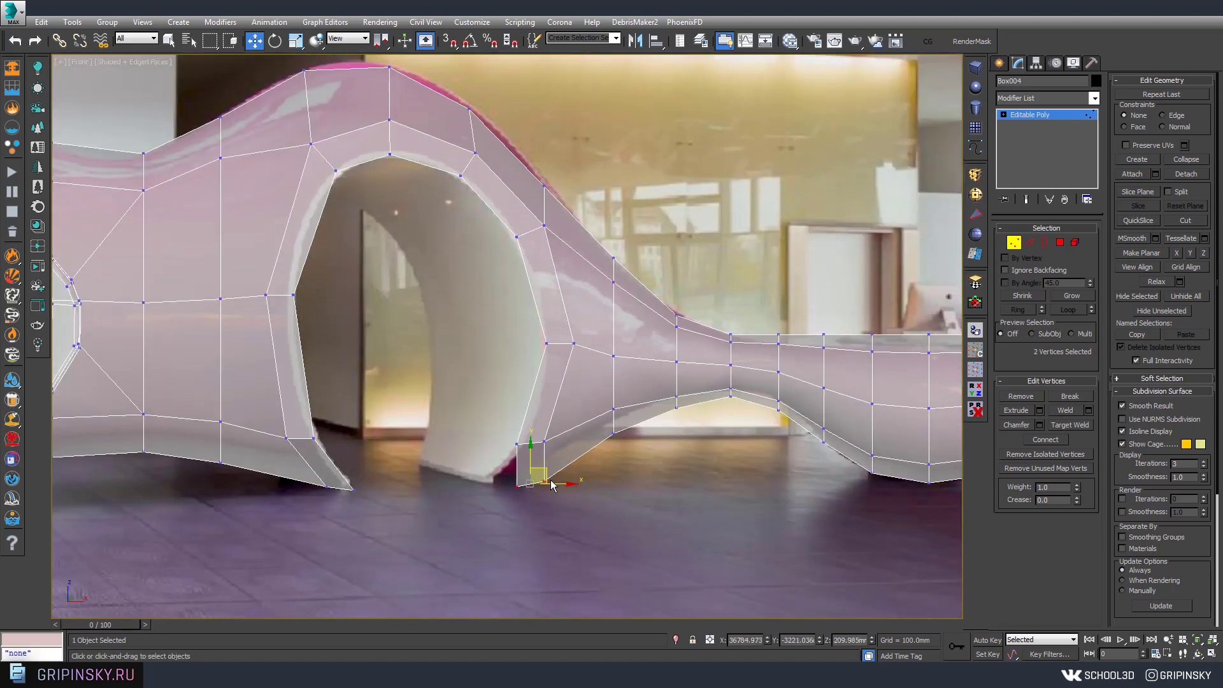
scroll(551, 486, "up", 4)
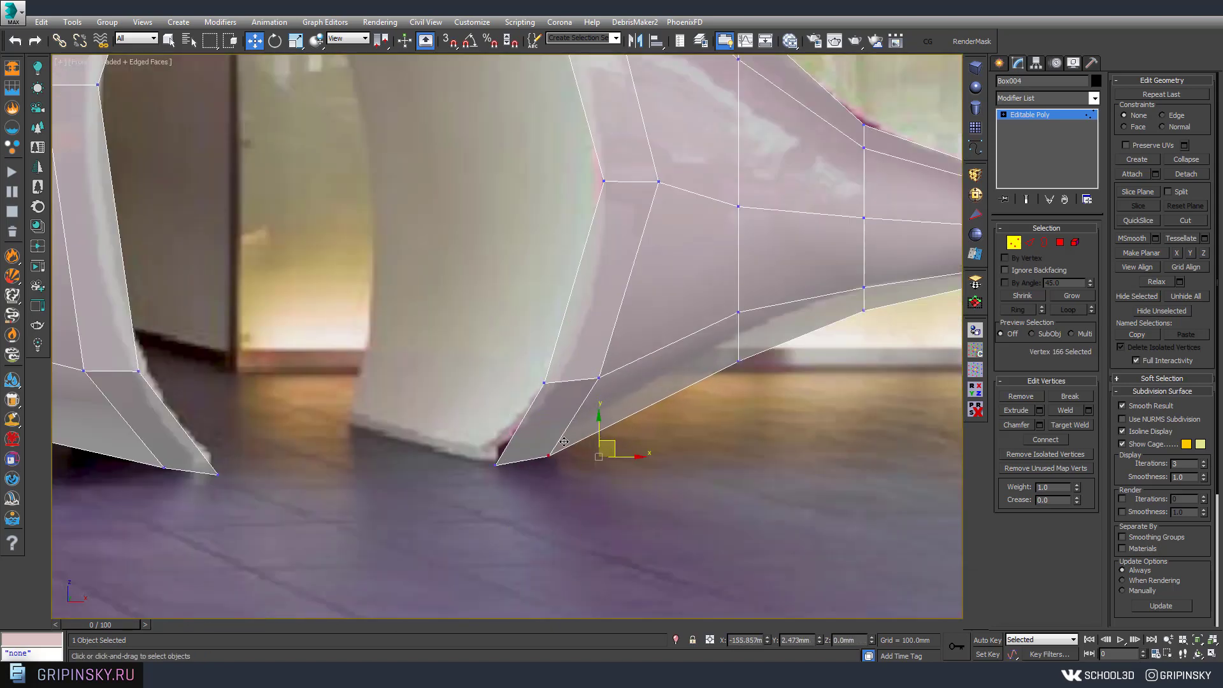
scroll(563, 441, "down", 3)
scroll(564, 441, "down", 3)
key("ctrl+BackSpace")
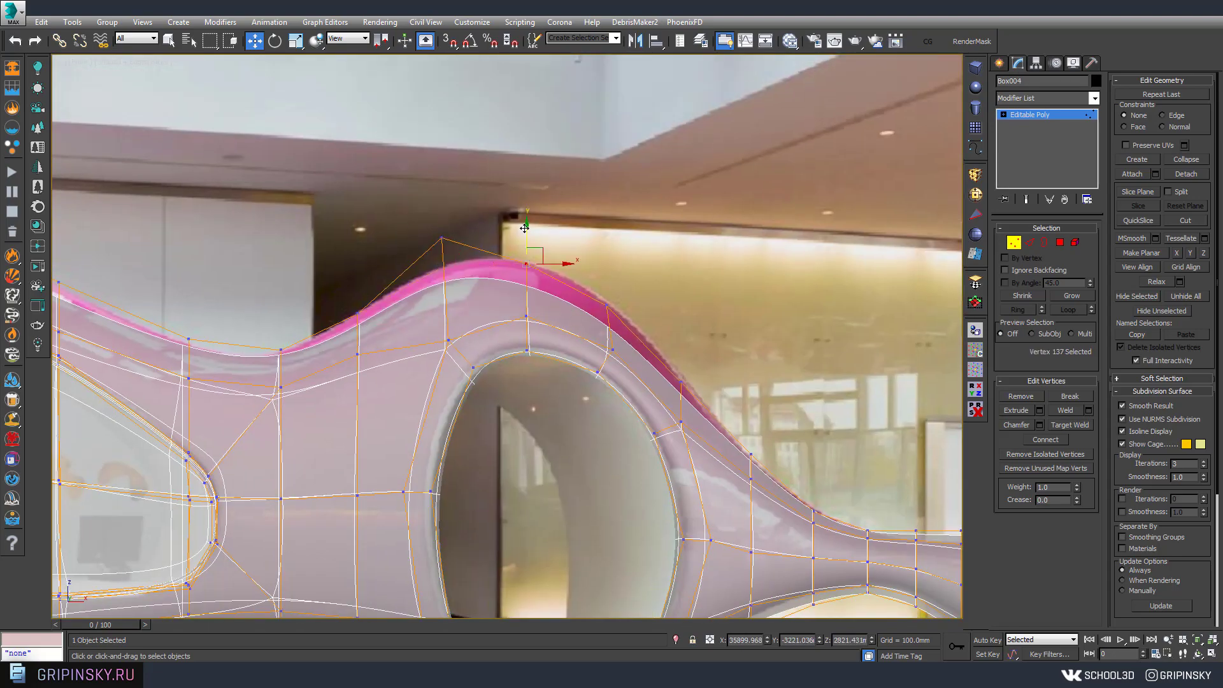
scroll(614, 276, "down", 5)
Step: Show Box004's unsmoothed cage opaque in the enlarged perspective view
key("alt+w")
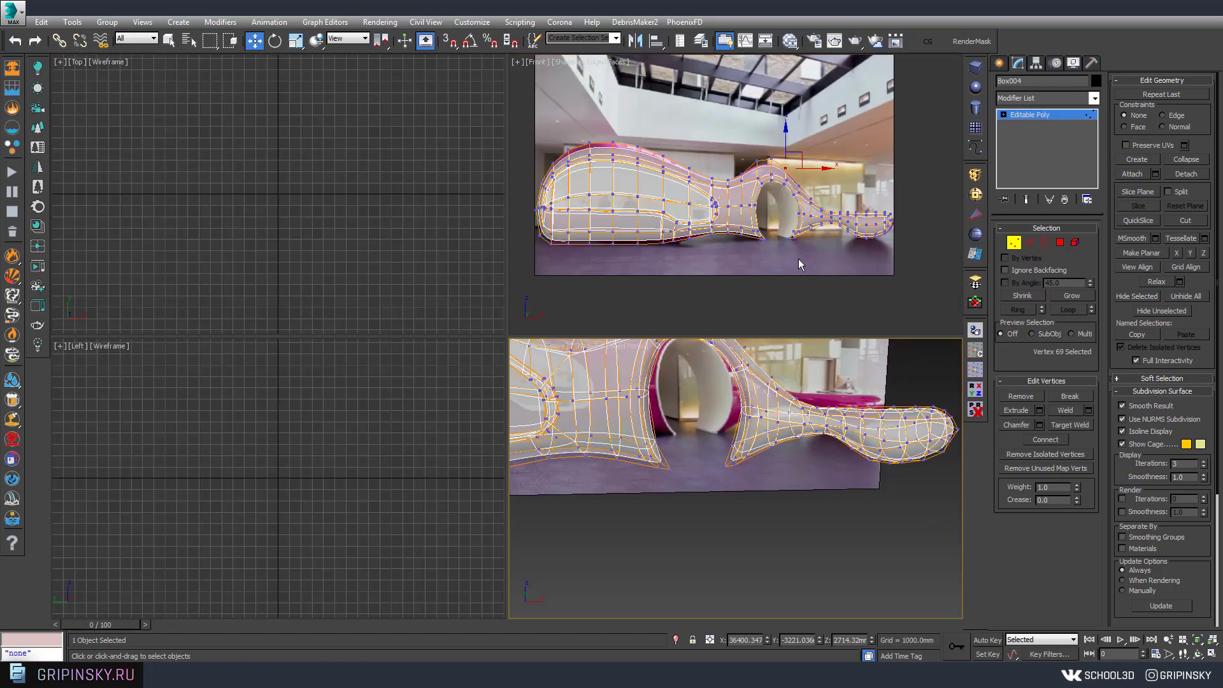
key("alt+w")
scroll(672, 414, "up", 5)
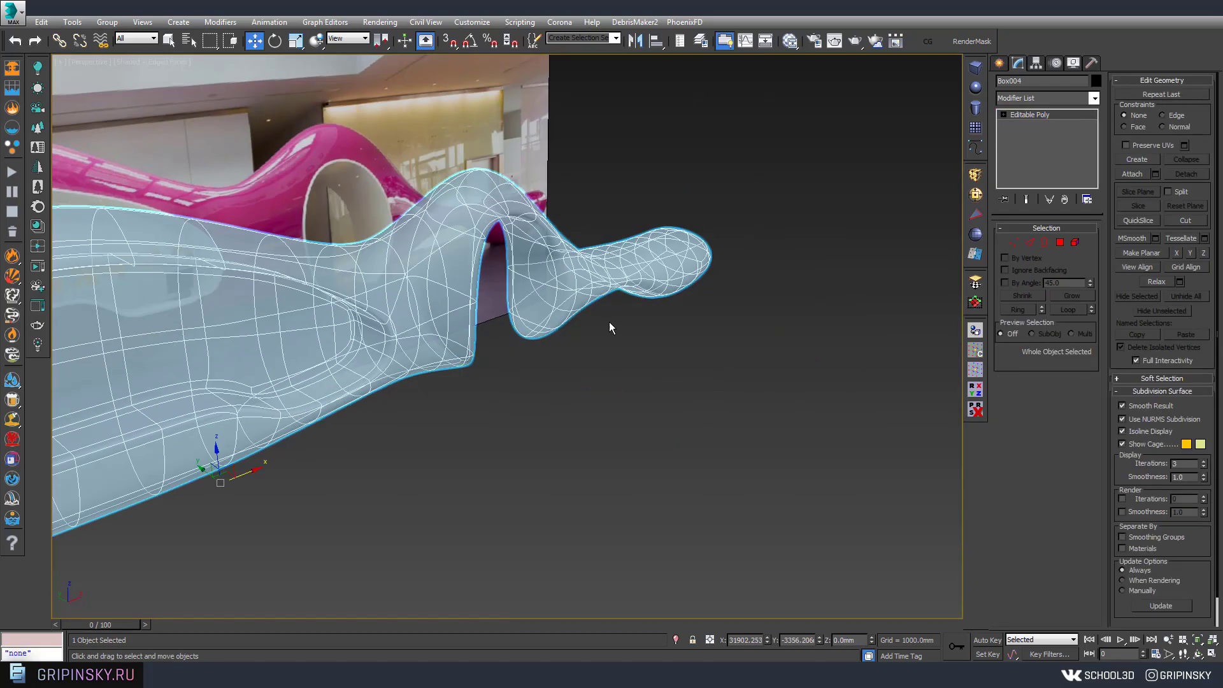
middle_click_drag(609, 328, 608, 317)
key("ctrl+BackSpace")
scroll(609, 316, "down", 8)
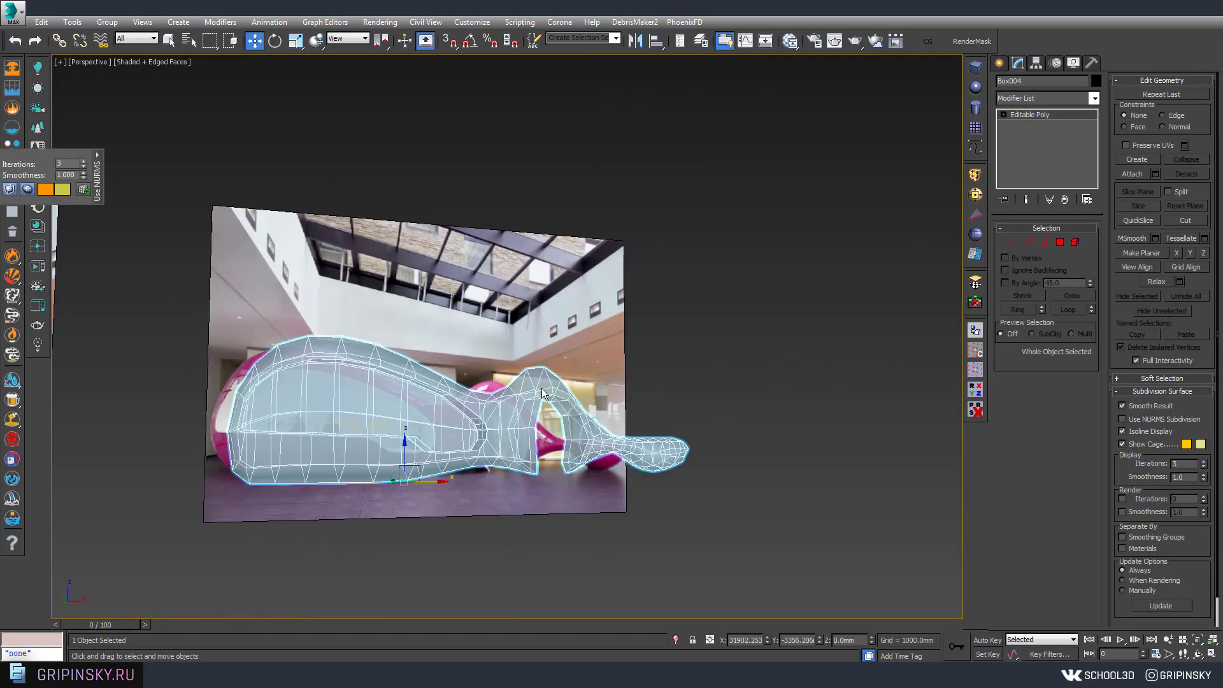
scroll(549, 458, "up", 4)
scroll(549, 458, "up", 5)
key("alt+x")
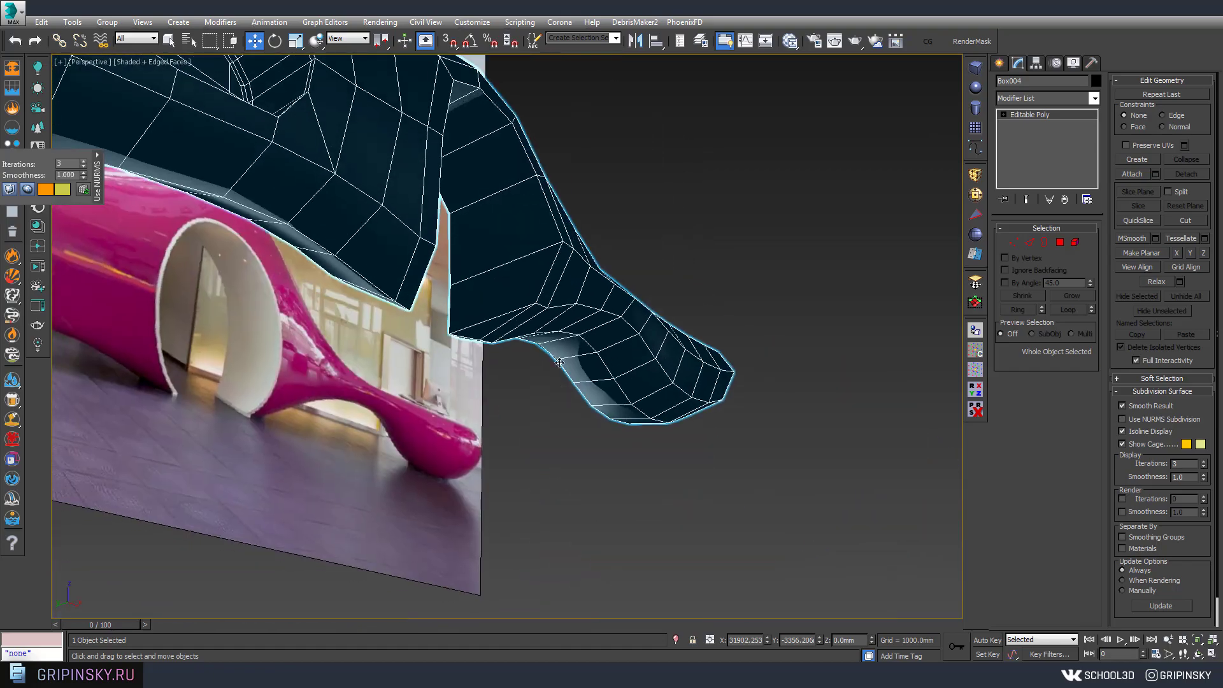
Step: Chamfer the desk's outline edge loops and turn NURMS smoothing back on
left_click(1029, 243)
mouse_move(634, 404)
middle_mouse_down("alt")
mouse_move(310, 318)
mouse_move(373, 385)
mouse_move(252, 308)
mouse_move(383, 299)
middle_mouse_up("alt")
left_click(309, 319)
left_click(252, 308, "ctrl")
left_click(1039, 439)
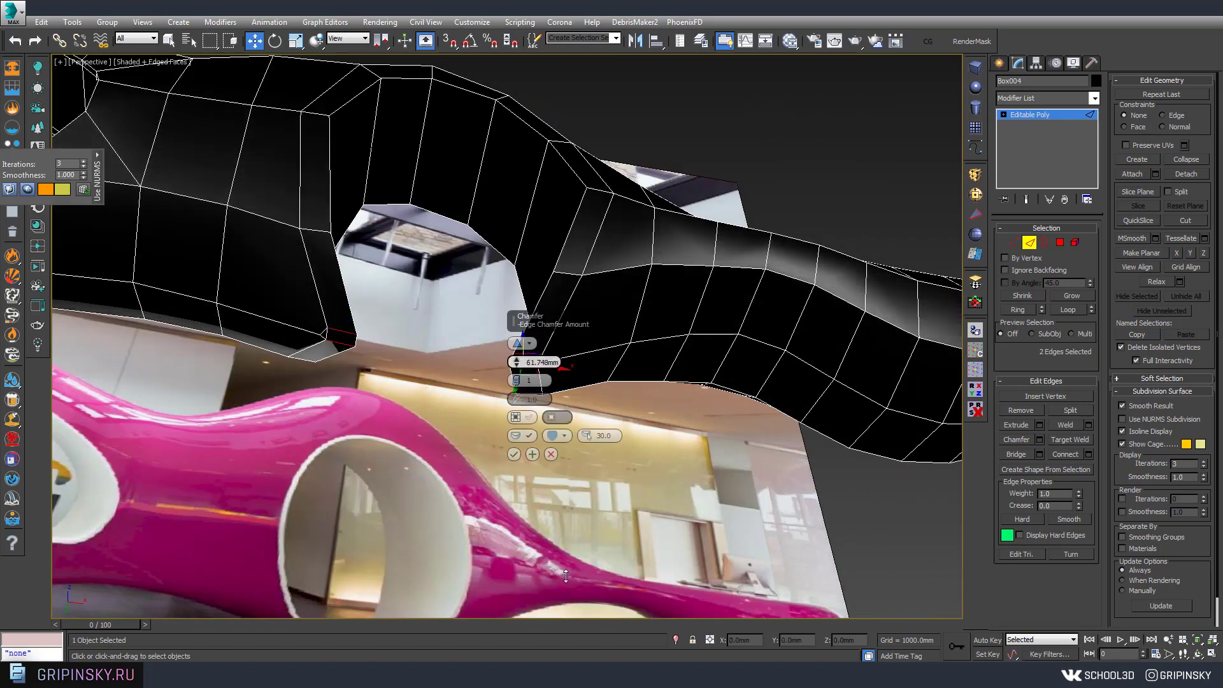
mouse_move(519, 112)
middle_mouse_down("alt")
mouse_move(606, 285)
mouse_move(528, 287)
mouse_move(530, 427)
mouse_move(667, 450)
mouse_move(529, 361)
middle_mouse_up("alt")
key("alt+l")
key("alt+w")
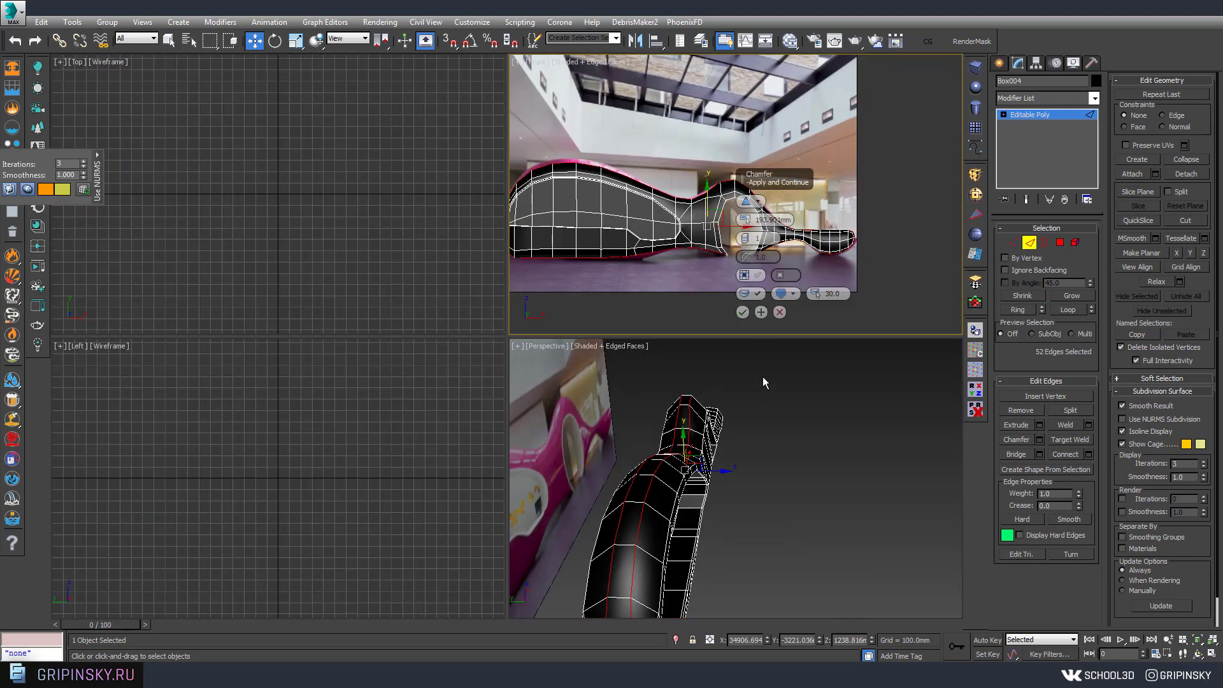
left_click(742, 313)
key("ctrl+BackSpace")
Step: Box-select the vertices along the desk's underside and scale them toward the reference floor line
key("alt+w")
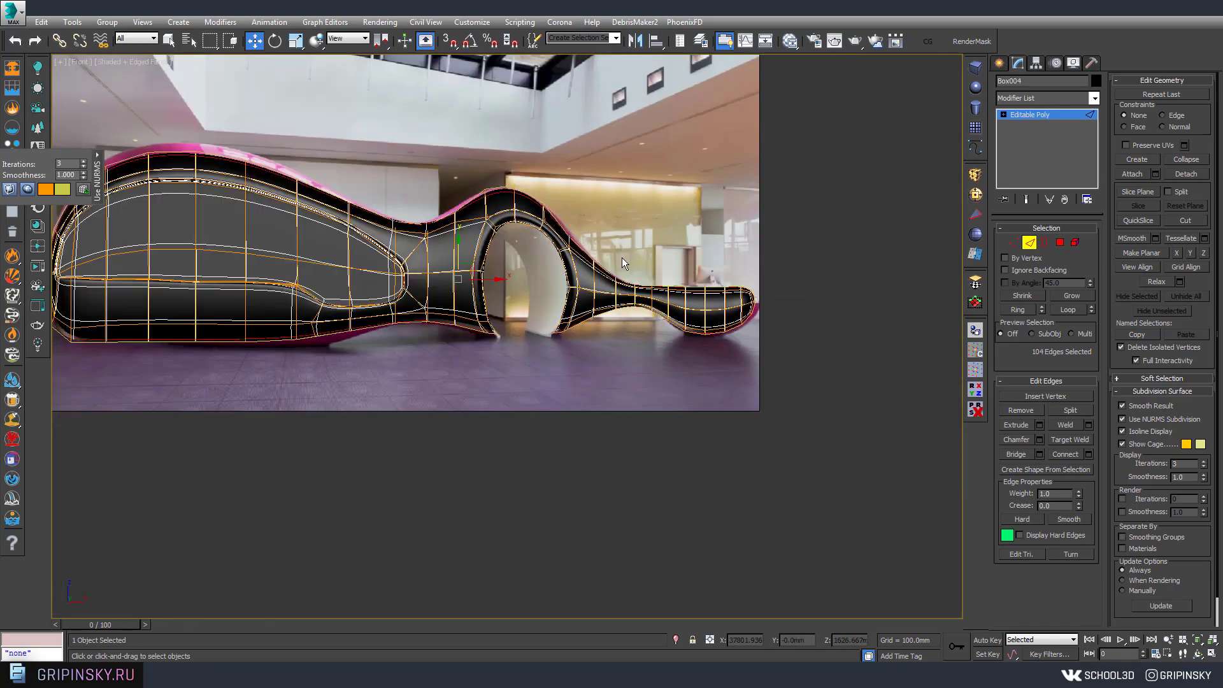
scroll(621, 258, "up", 5)
middle_click_drag(446, 318, 713, 316)
key("1")
left_click_drag(535, 243, 593, 283)
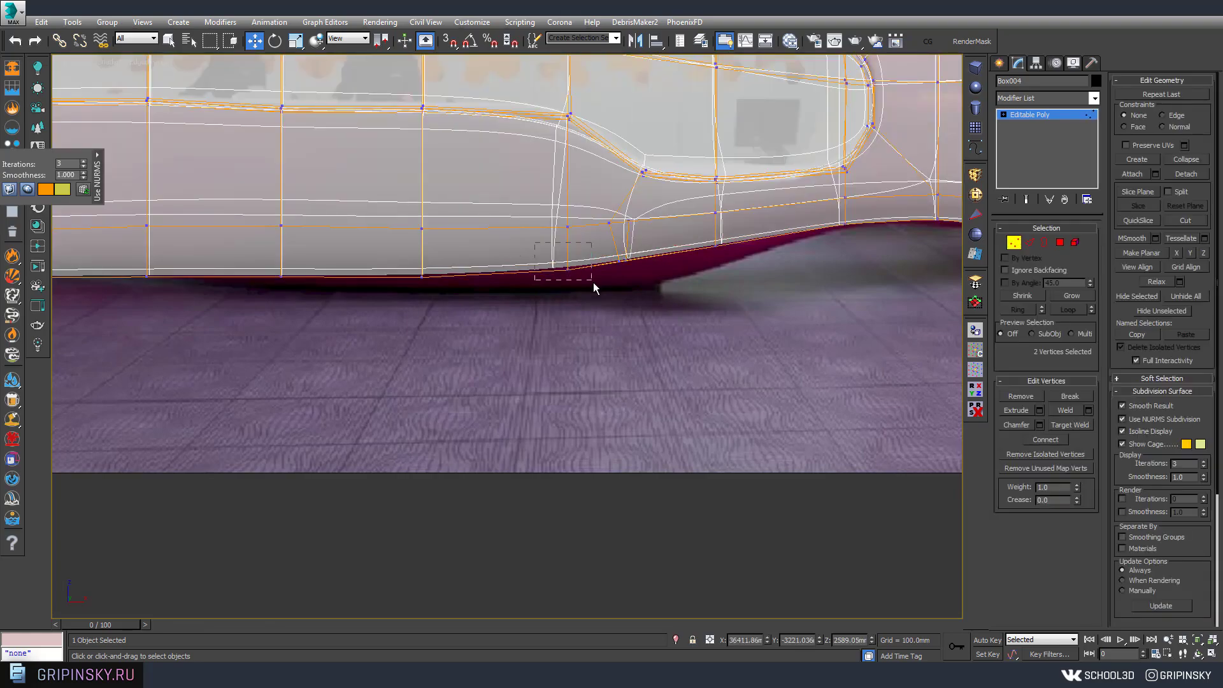
middle_click_drag(151, 308, 364, 310)
left_click_drag(807, 350, 808, 351)
key("alt+w")
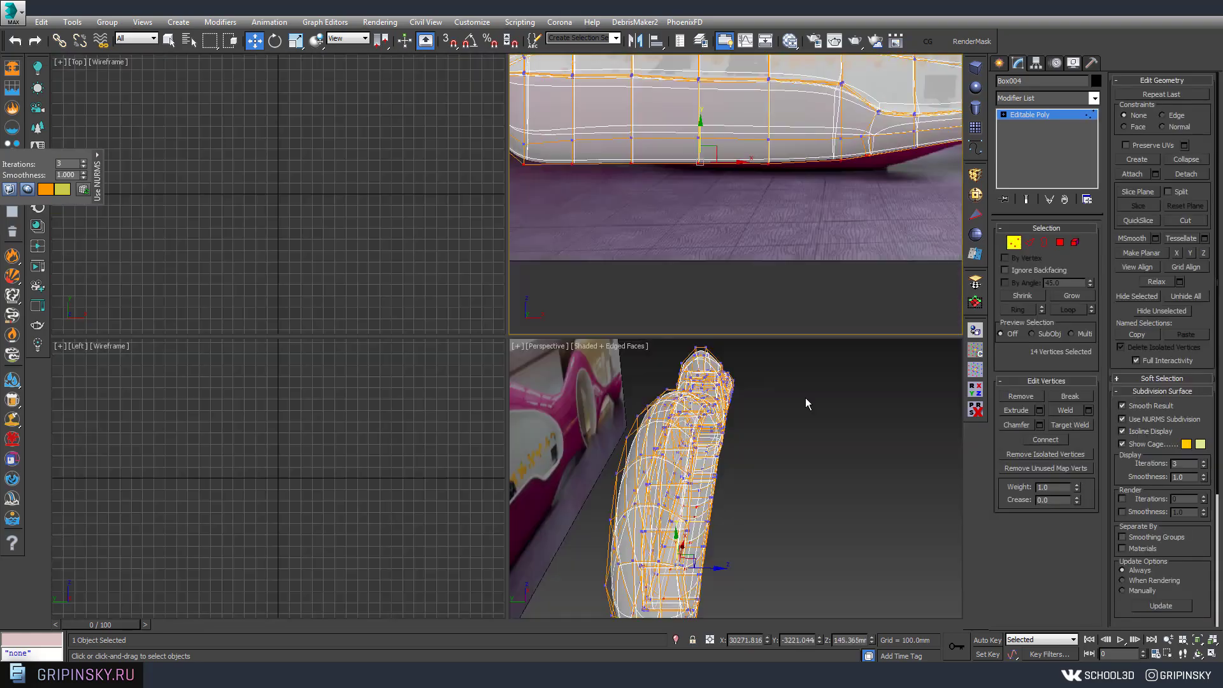
key("alt+w")
mouse_move(805, 397)
middle_mouse_down("alt")
mouse_move(648, 530)
mouse_move(497, 371)
middle_mouse_up("alt")
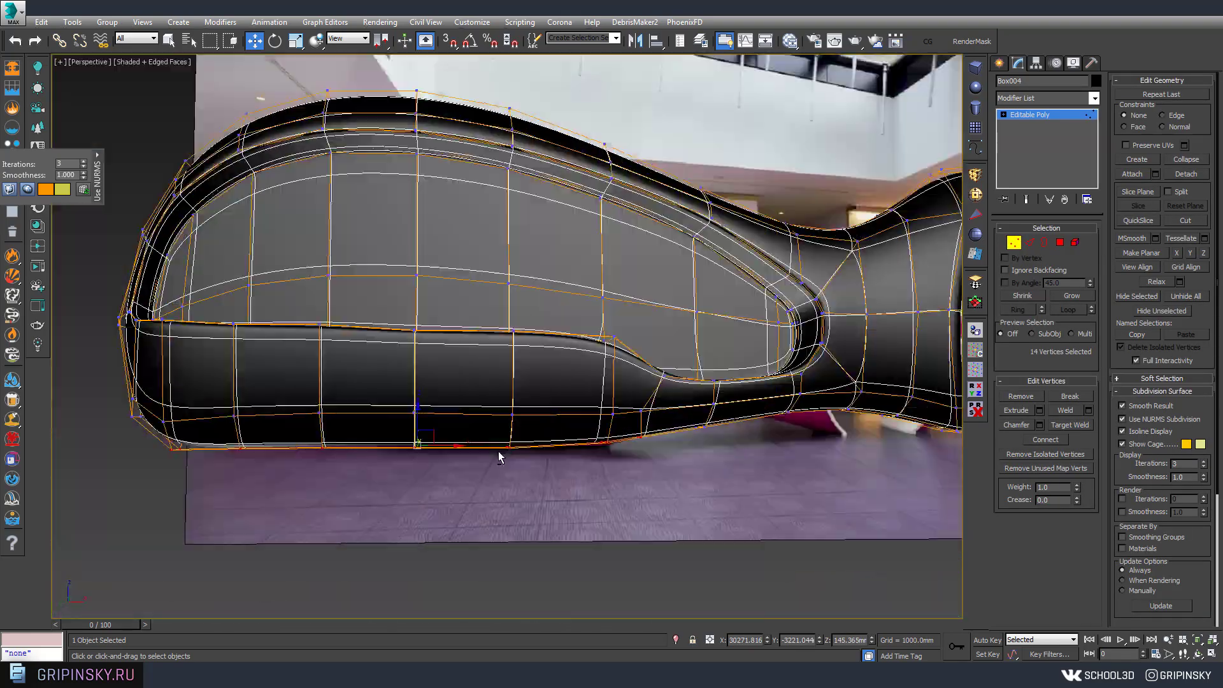
key("r")
middle_click_drag(481, 60, 714, 172, "alt")
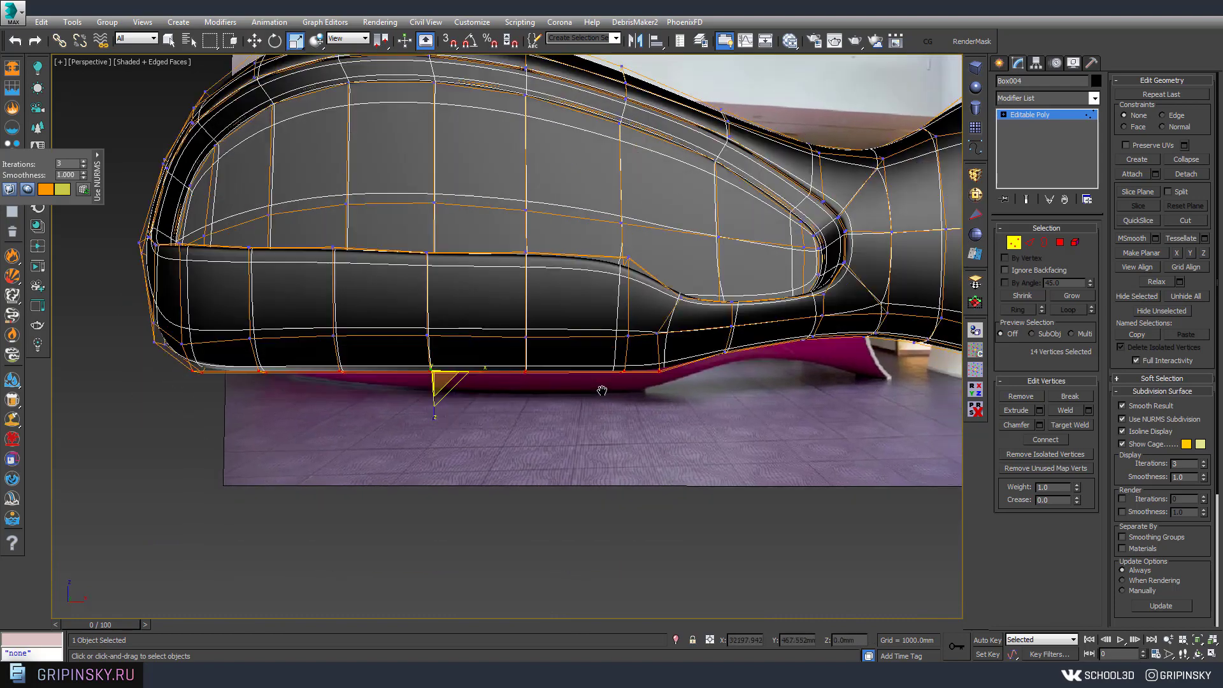
Step: Select further groups of base vertices in the Front view and align them with the photo's floor line
key("alt+w")
key("alt+w")
scroll(700, 277, "up", 3)
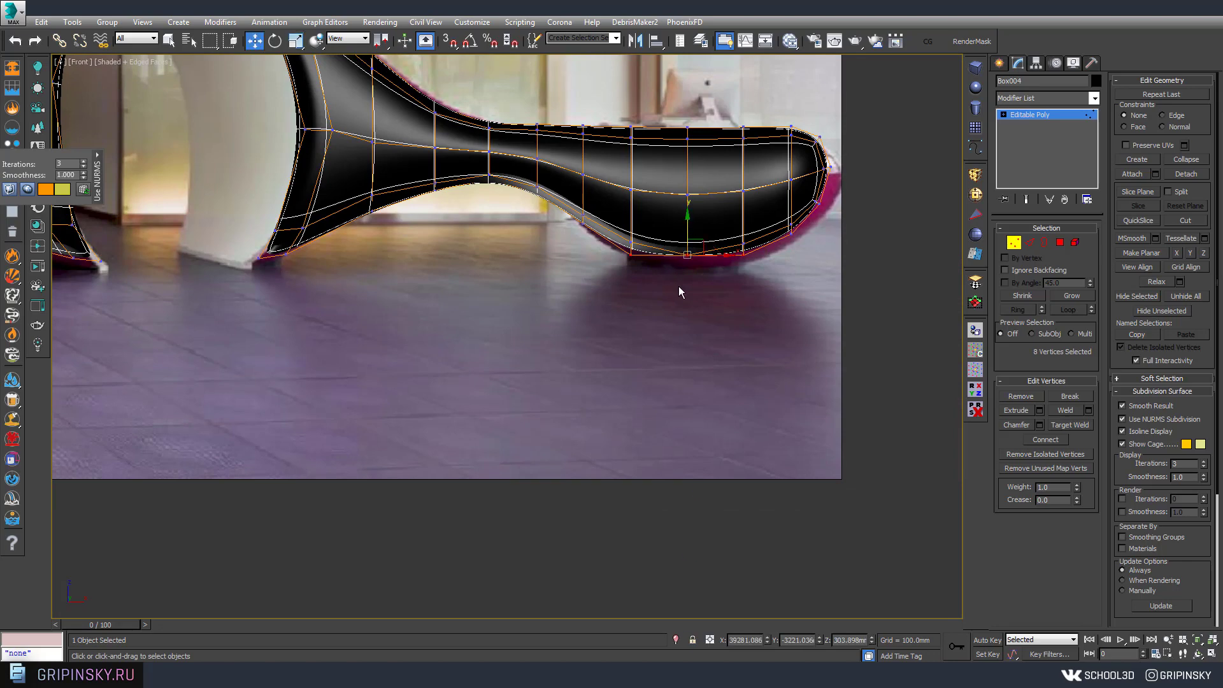
middle_click_drag(57, 239, 273, 220)
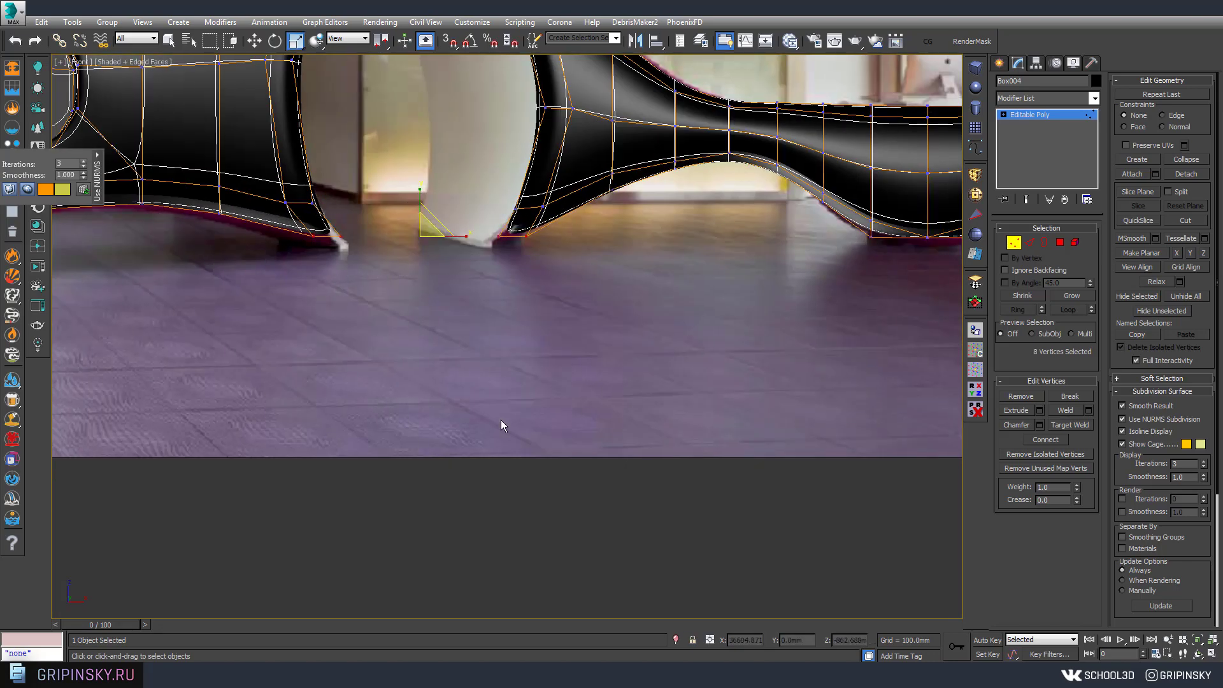
key("alt+w")
key("alt+w")
key("alt+w")
key("alt+w")
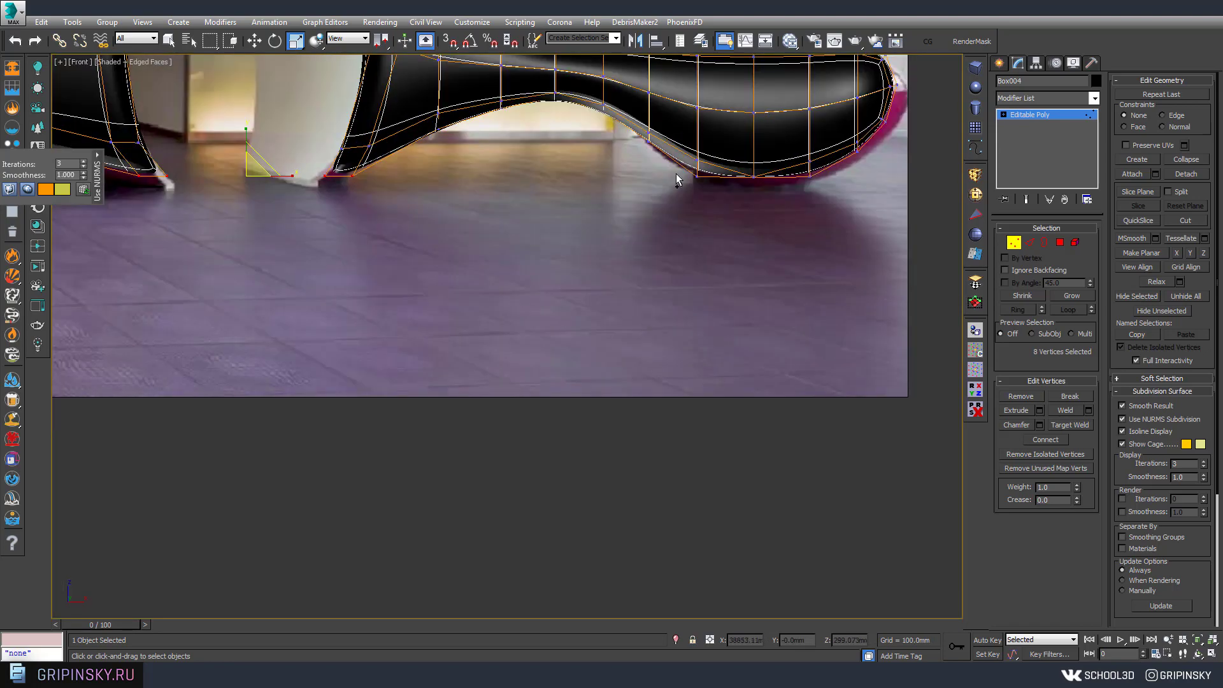
key("alt+w")
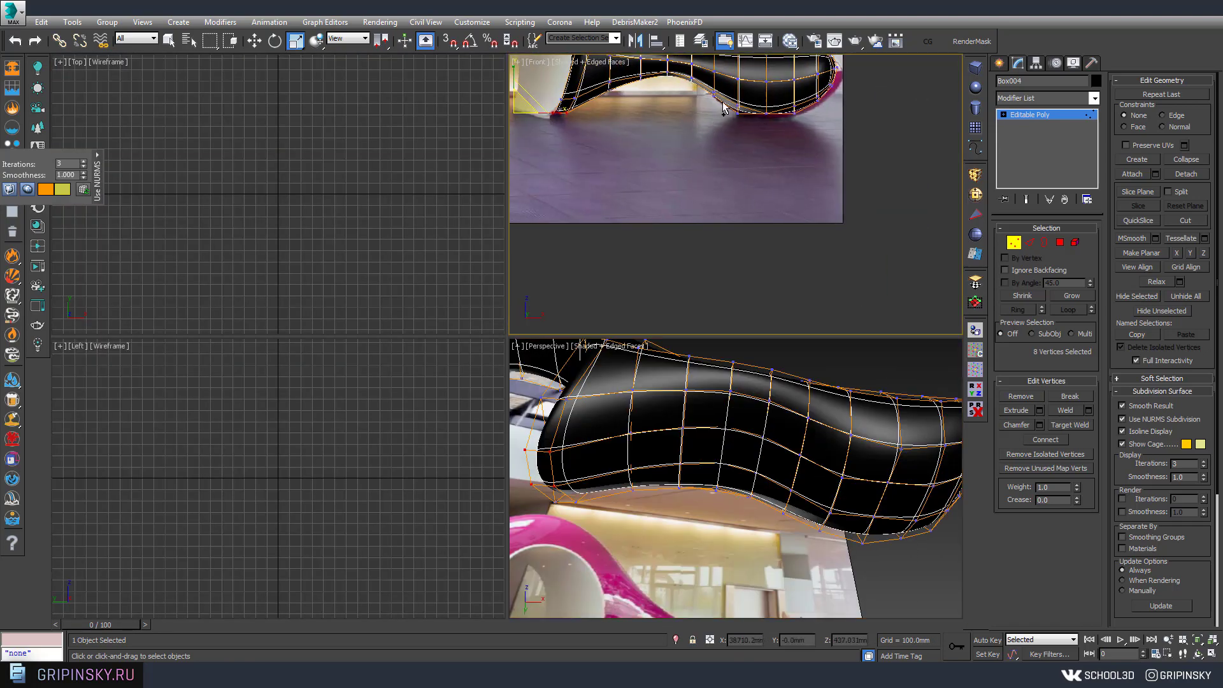
left_click_drag(721, 100, 803, 137)
scroll(654, 131, "up", 3)
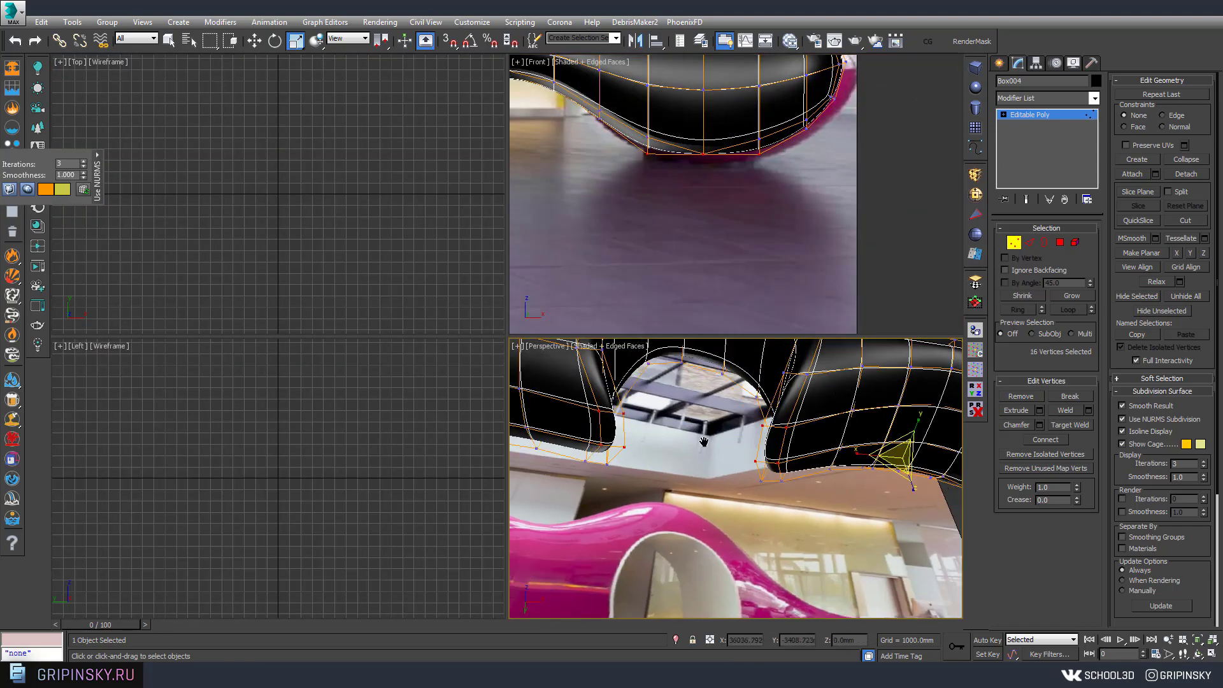
scroll(916, 205, "down", 3)
left_click_drag(623, 154, 905, 179)
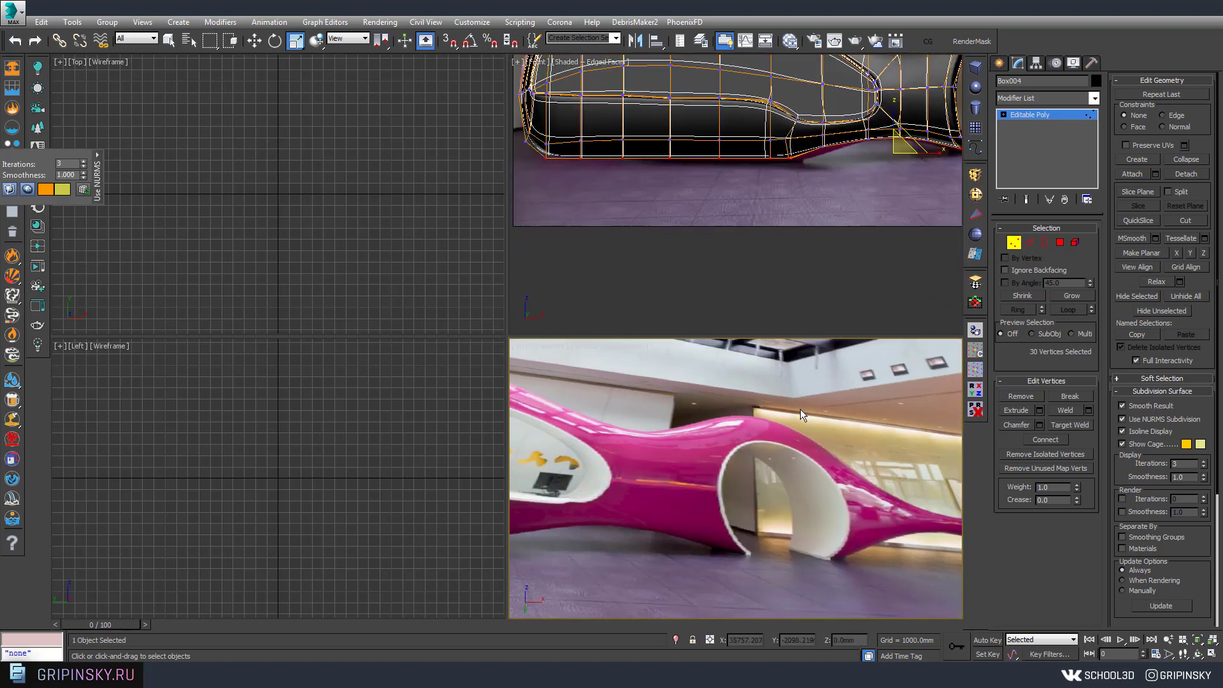
key("alt+w")
mouse_move(771, 310)
middle_mouse_down()
mouse_move(415, 342)
mouse_move(543, 226)
middle_mouse_up()
Step: Select the polygons lining the arch opening and inset them by 170.46 mm
key("alt+w")
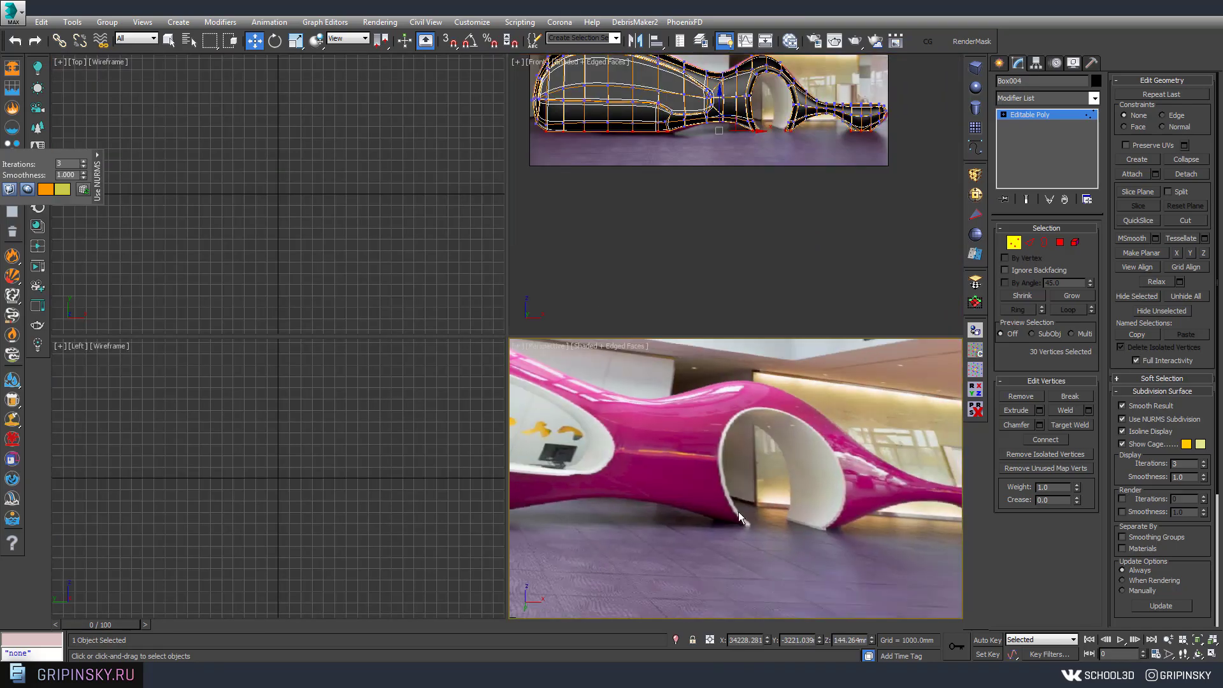
scroll(739, 511, "down", 3)
key("alt+w")
scroll(591, 337, "up", 5)
mouse_move(651, 328)
middle_mouse_down("alt")
mouse_move(595, 204)
mouse_move(678, 321)
middle_mouse_up("alt")
left_click(1061, 243)
mouse_move(505, 333)
middle_mouse_down("alt")
mouse_move(397, 333)
mouse_move(437, 214)
mouse_move(497, 321)
mouse_move(548, 344)
mouse_move(573, 286)
middle_mouse_up("alt")
left_click(497, 328, "ctrl")
left_click(514, 380)
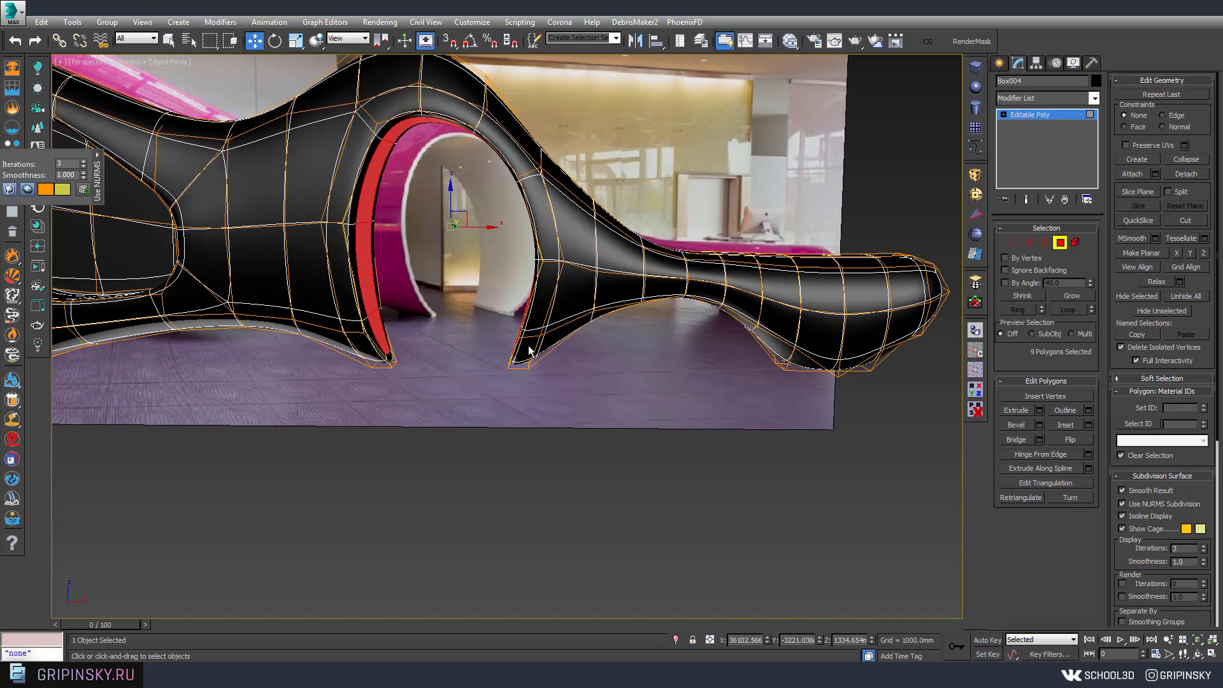
Step: Turn off NURMS smoothing and adjust a vertex on the underside of the desk's tail
mouse_move(637, 255)
middle_mouse_down()
mouse_move(733, 295)
mouse_move(792, 240)
mouse_move(764, 255)
middle_mouse_up()
key("ctrl+BackSpace")
key("1")
middle_click_drag(598, 276, 581, 273, "alt")
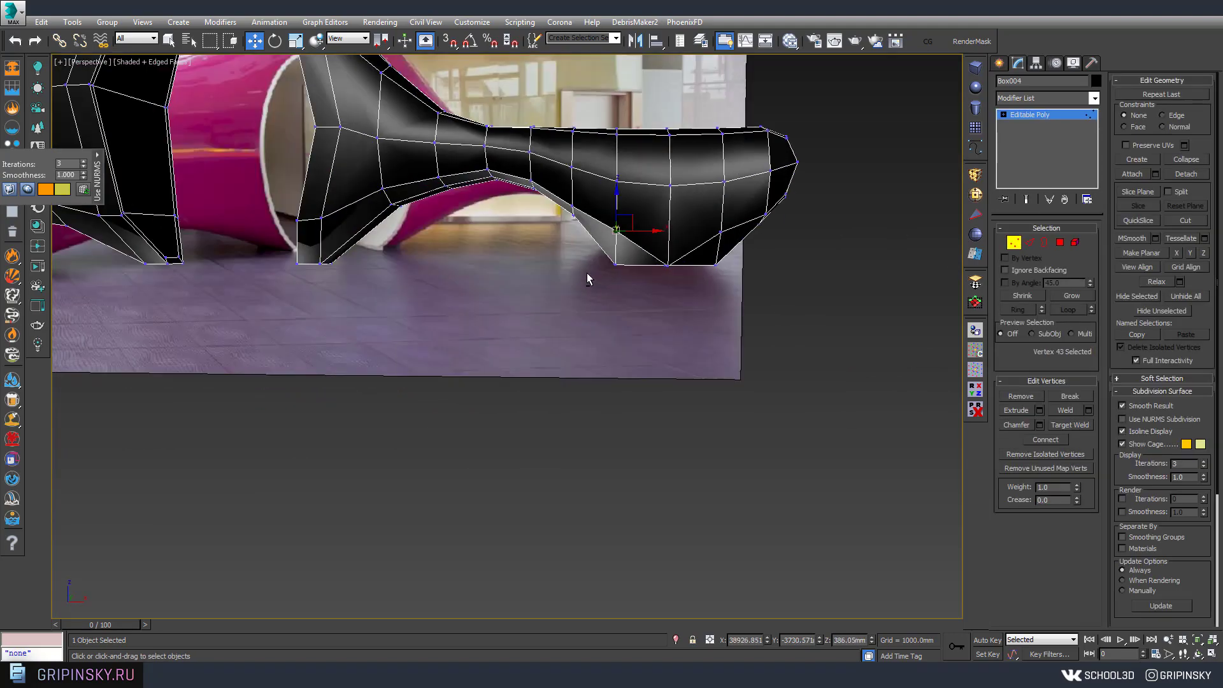
left_click(663, 265)
scroll(634, 271, "up", 5)
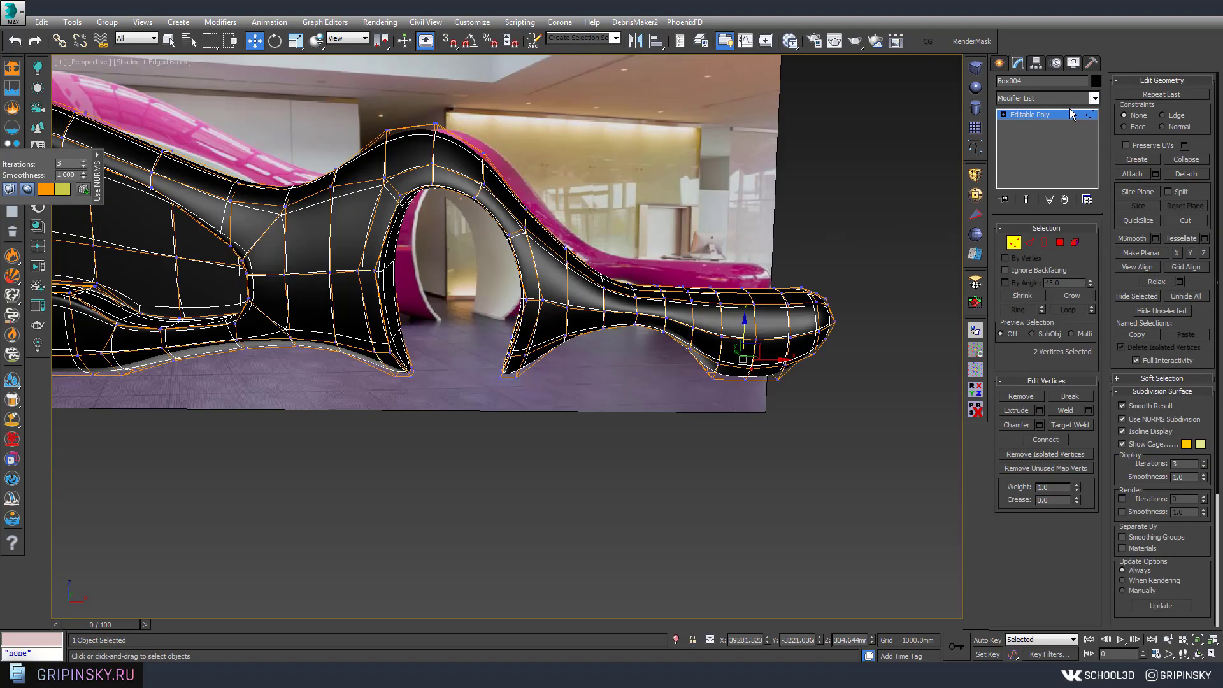
left_click(1072, 114)
scroll(446, 255, "down", 5)
Step: Turn off the NURMS smoothed preview and return to the four-viewport layout
middle_click_drag(446, 255, 484, 242, "alt")
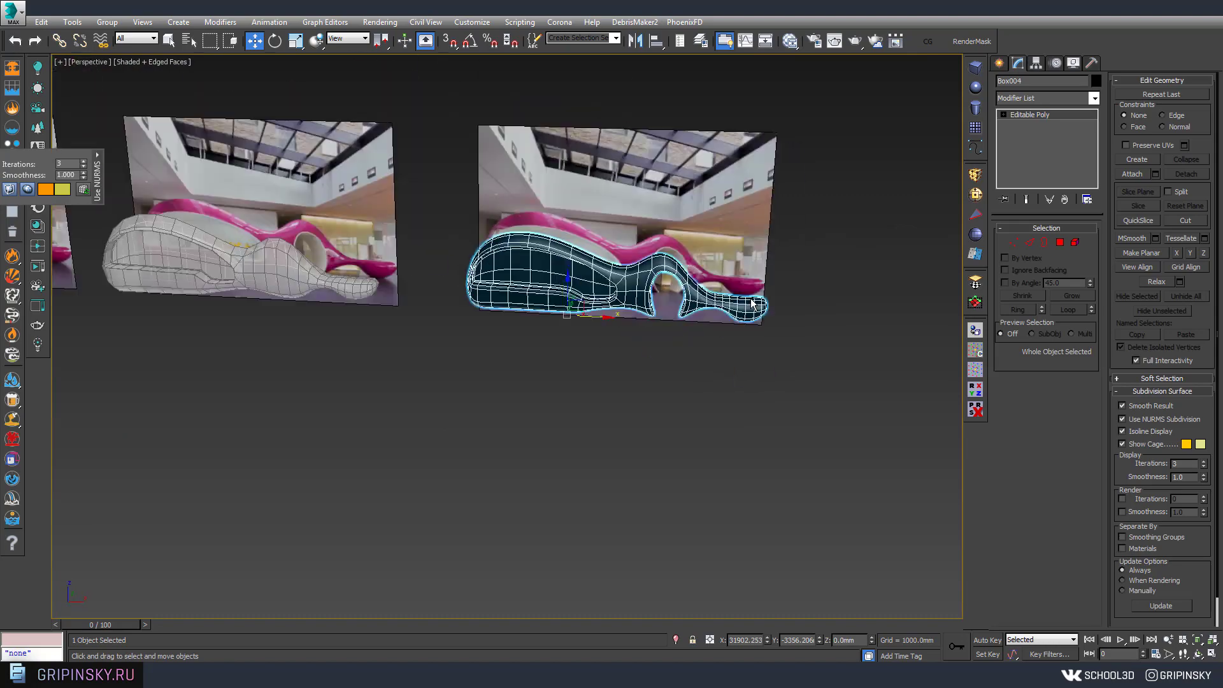
scroll(484, 242, "up", 5)
mouse_move(676, 306)
middle_mouse_down()
mouse_move(701, 347)
mouse_move(624, 351)
middle_mouse_up()
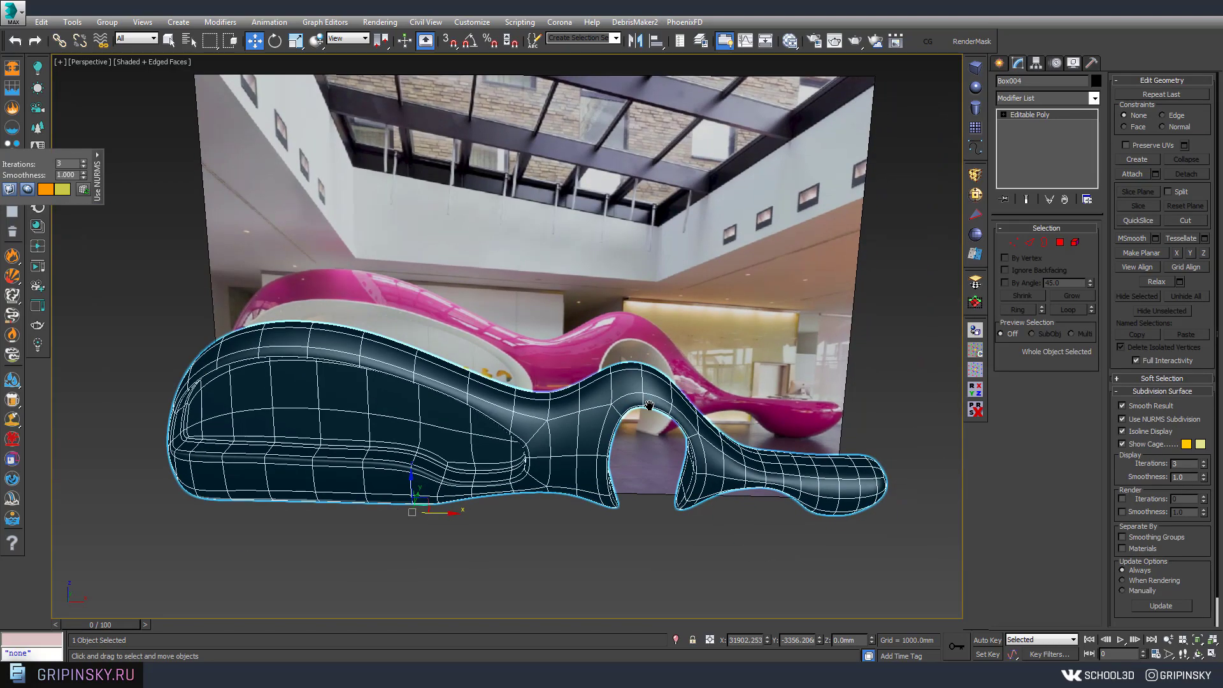
scroll(612, 351, "down", 6)
scroll(612, 352, "up", 4)
scroll(647, 319, "up", 5)
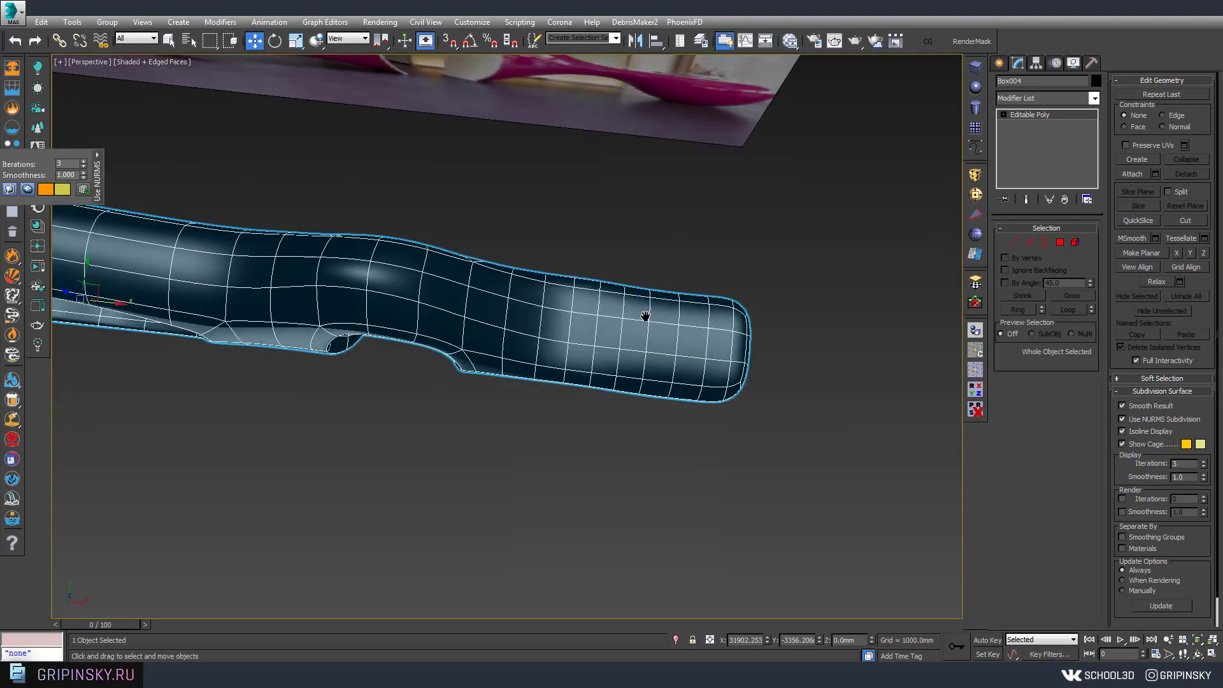
scroll(611, 374, "up", 2)
key("ctrl+BackSpace")
key("alt+w")
scroll(799, 231, "up", 3)
scroll(799, 199, "up", 2)
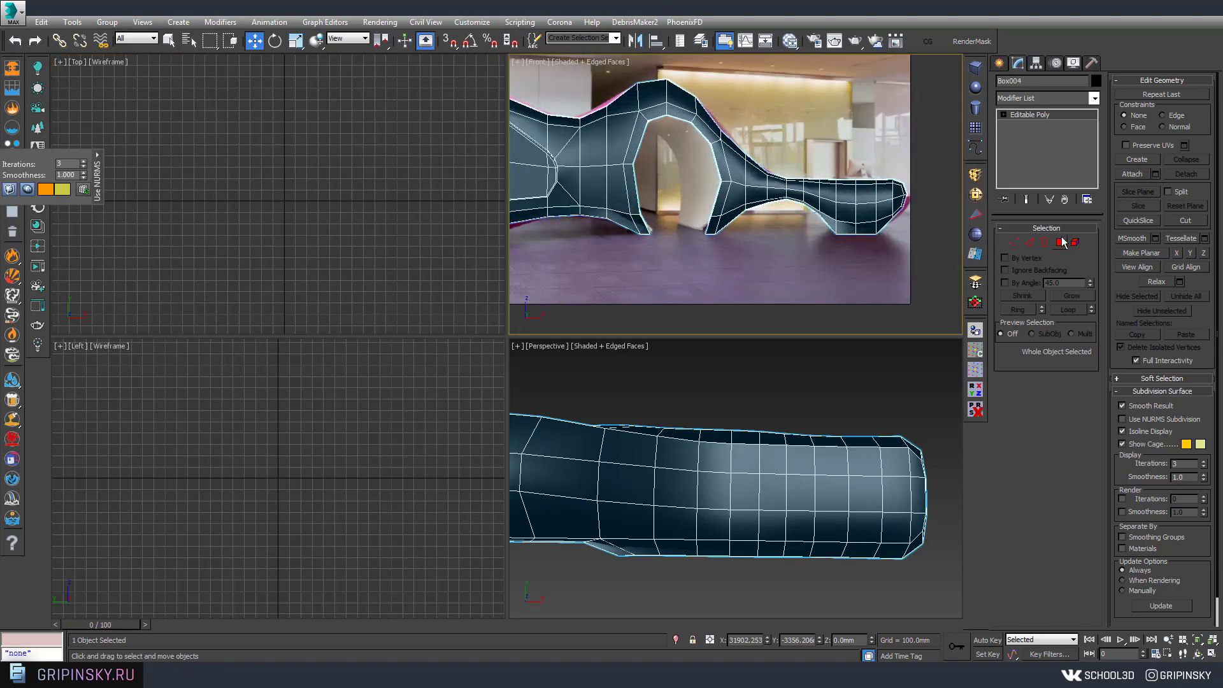
Step: Select the 10-vertex ring on the tail and enable Soft Selection with a 572 mm falloff
left_click(1030, 243)
key("1")
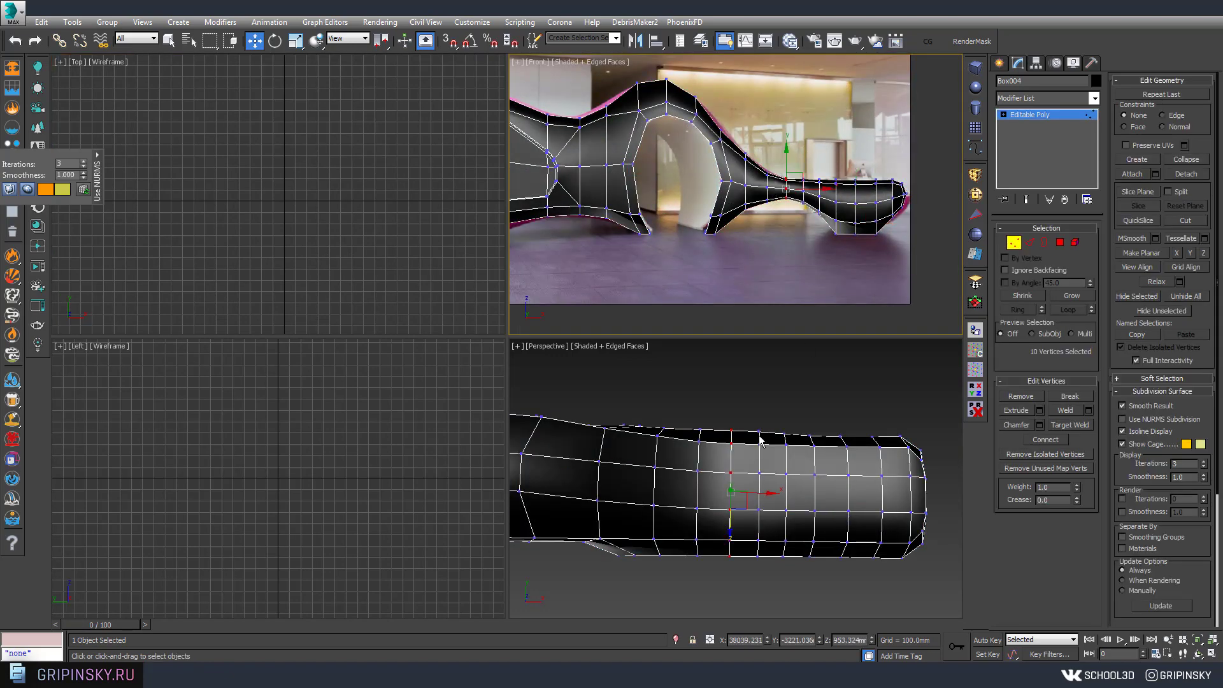
scroll(722, 472, "down", 2)
scroll(721, 486, "down", 1)
left_click(1162, 378)
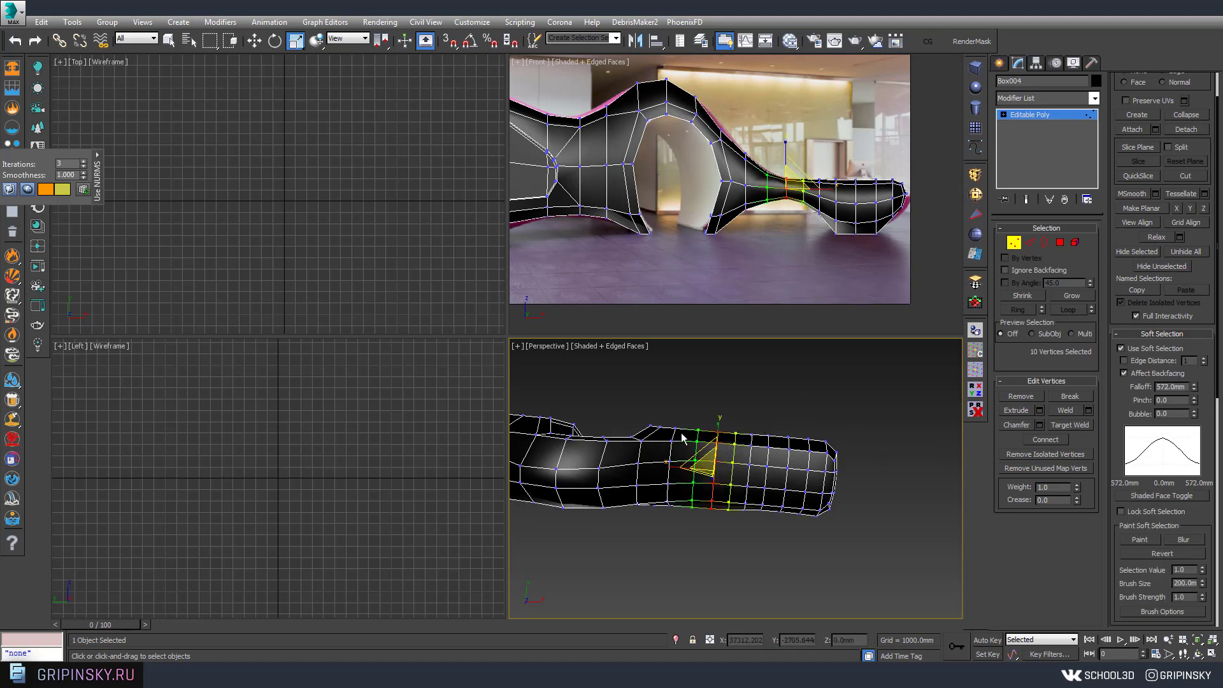
Step: Scale the edge ring at the tail's neck to reshape it
left_click(1059, 242)
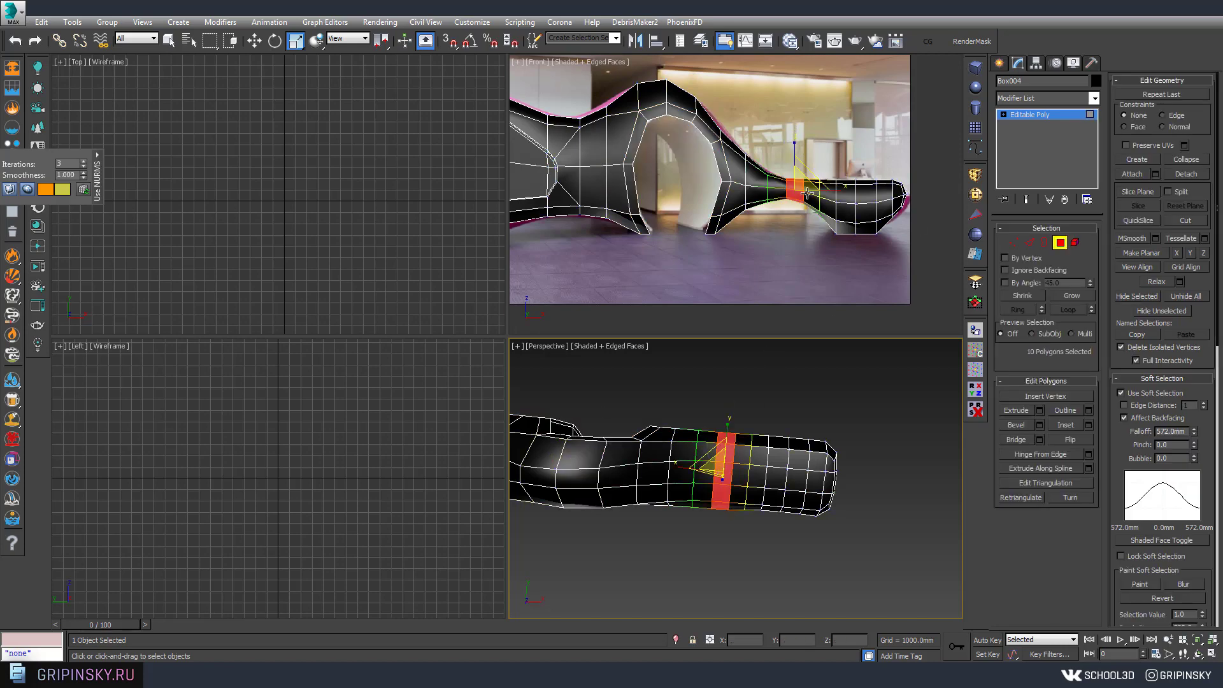
key("2")
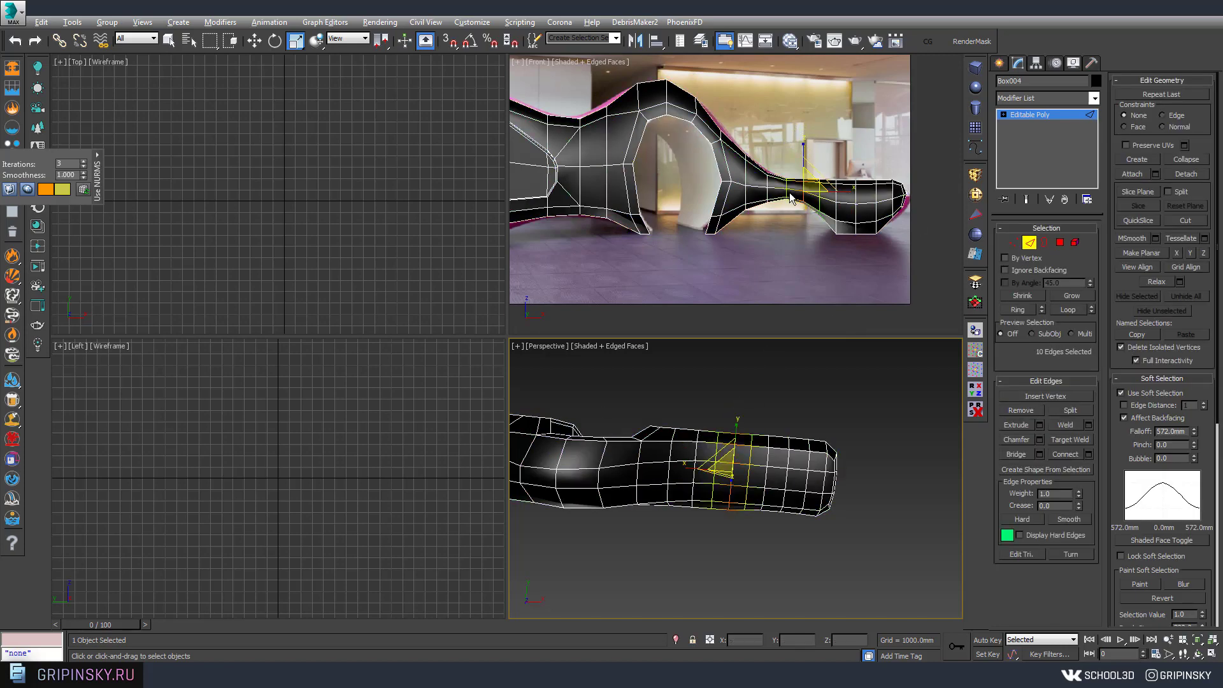
scroll(790, 198, "up", 2)
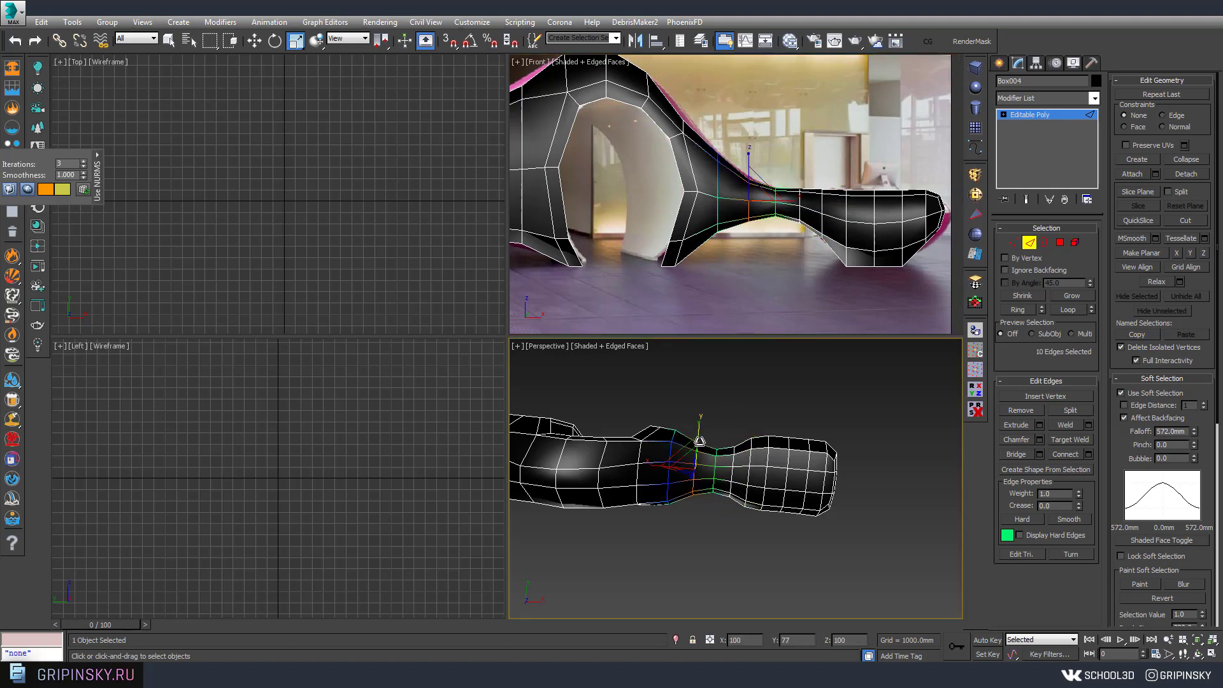
scroll(849, 253, "up", 2)
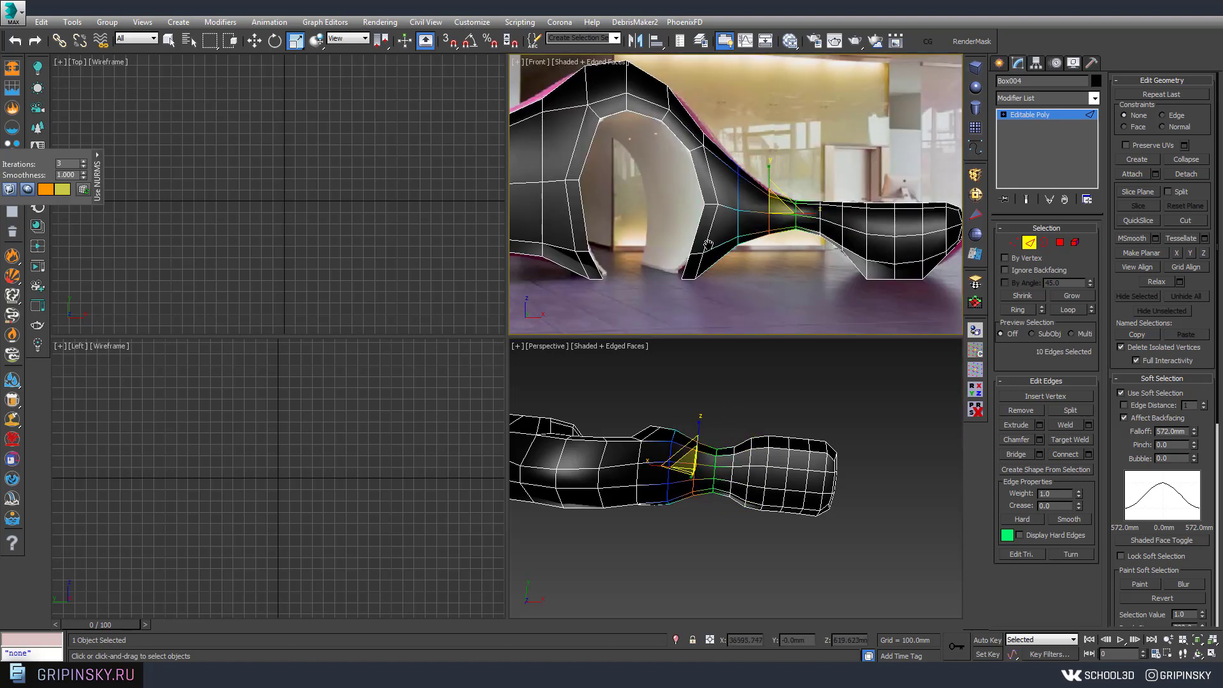
middle_click_drag(707, 244, 892, 249)
scroll(828, 191, "down", 3)
scroll(743, 464, "up", 3)
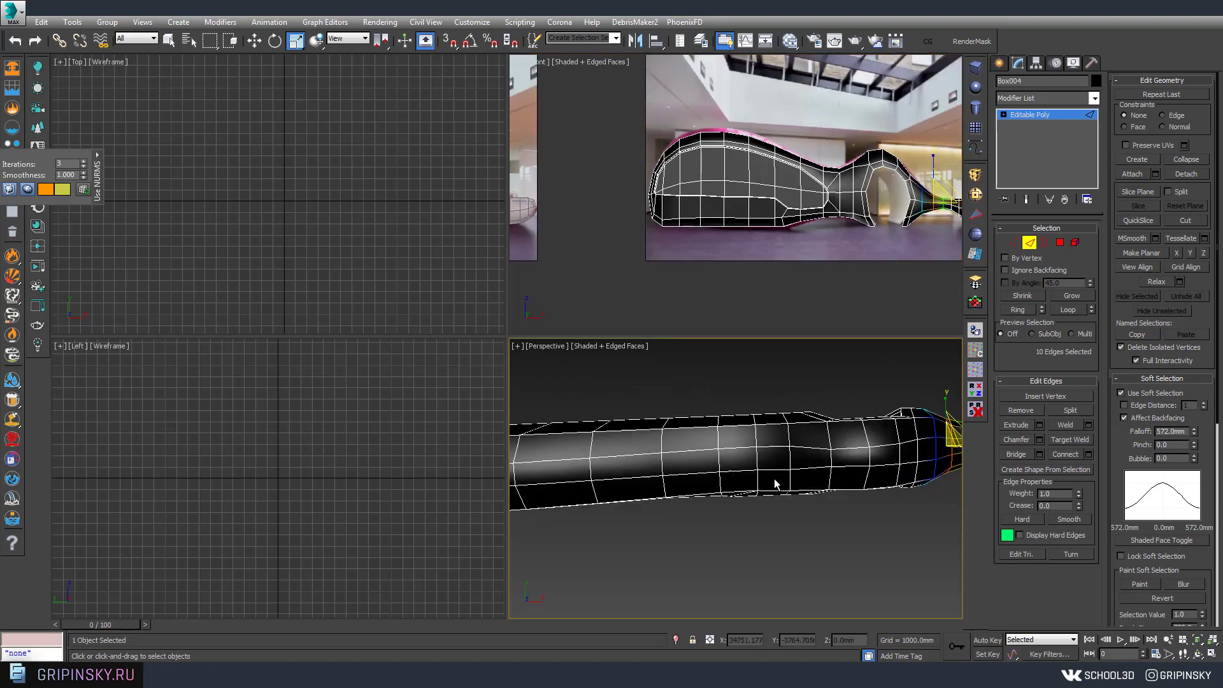
middle_click_drag(775, 479, 738, 462)
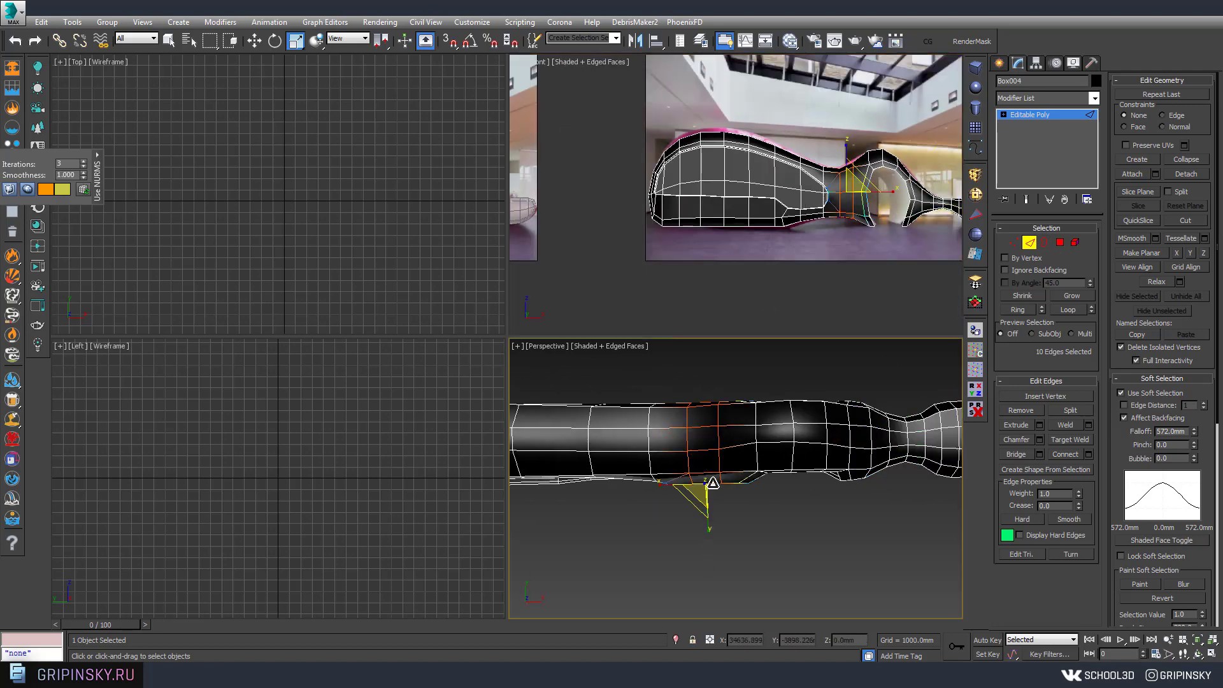
mouse_move(736, 495)
middle_mouse_down("alt")
mouse_move(712, 476)
mouse_move(730, 513)
mouse_move(745, 418)
middle_mouse_up("alt")
key("4")
Step: Leave sub-object editing and select the desk together with its reference plane
key("alt+w")
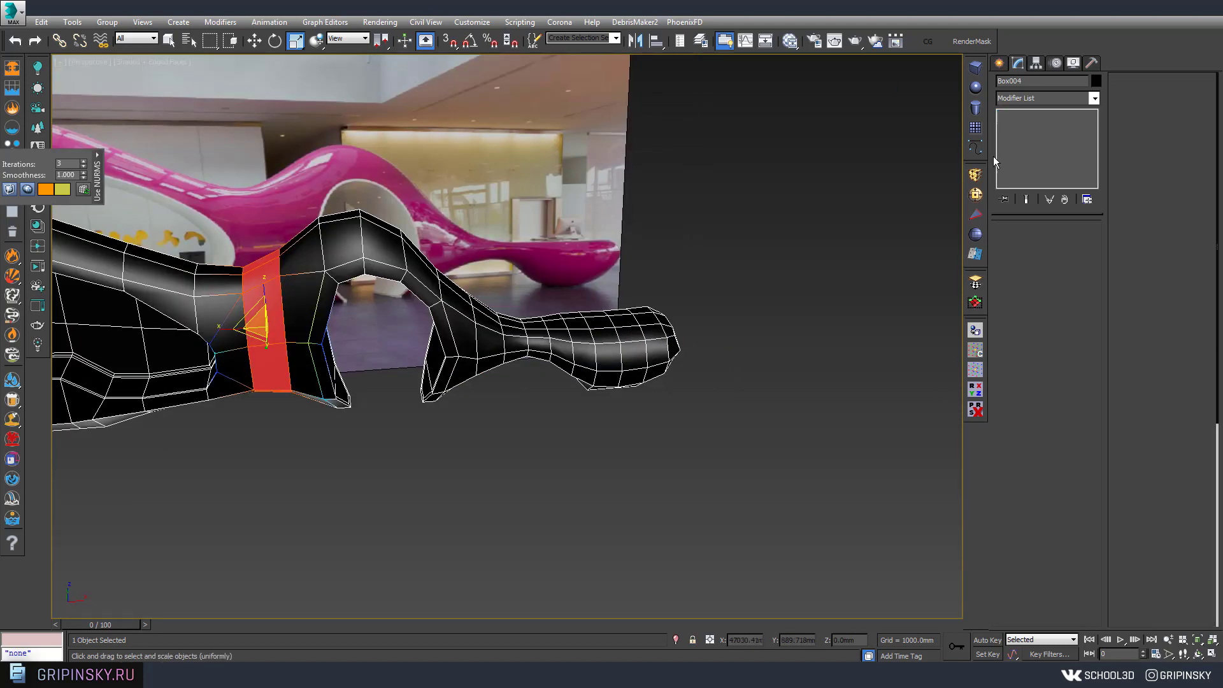
scroll(761, 233, "down", 5)
key("w")
left_click_drag(762, 233, 552, 384)
Step: Clone the desk and reference plane to the right as a Copy named Box005
left_click_drag(511, 325, 768, 325, "shift")
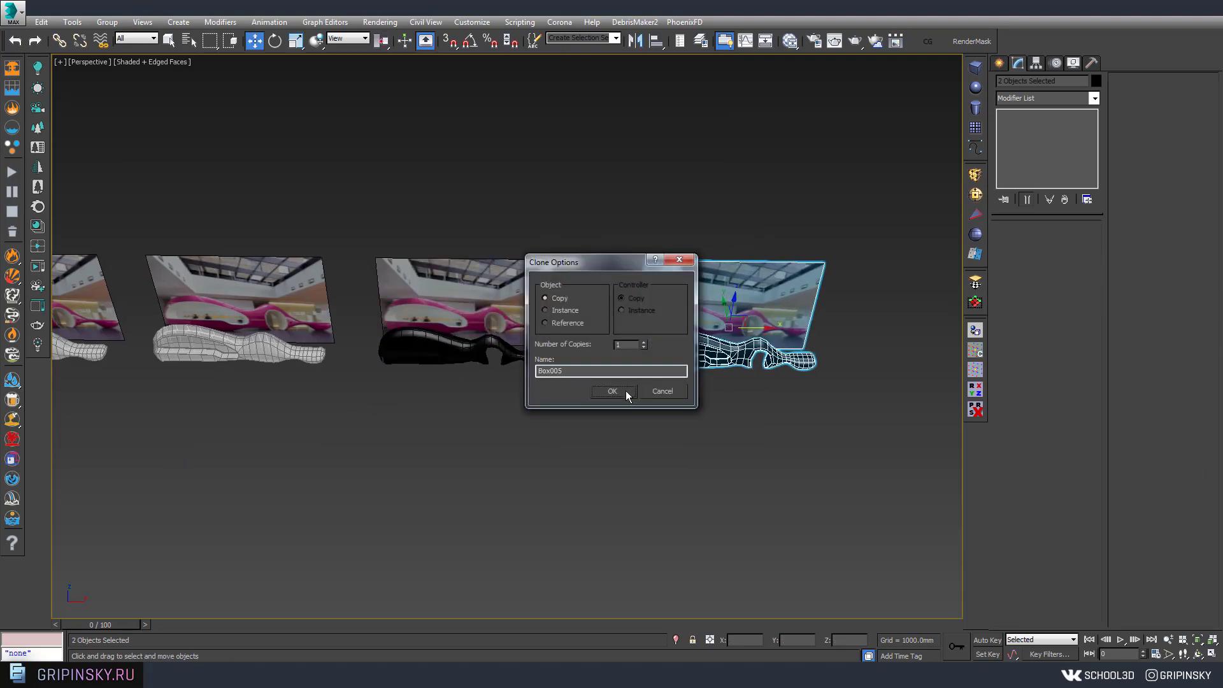
left_click(626, 391)
scroll(660, 325, "up", 5)
scroll(675, 319, "up", 5)
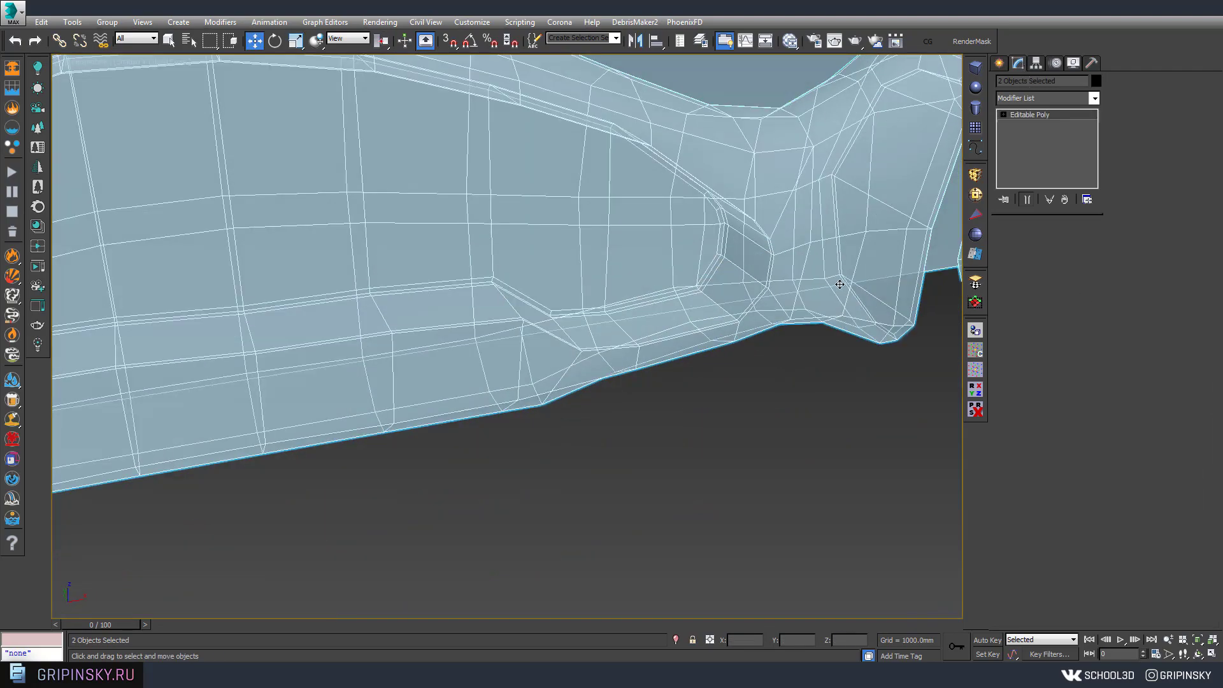
Step: Select a polygon loop running around Box005's window rim
key("4")
left_click(742, 289)
scroll(792, 305, "down", 3)
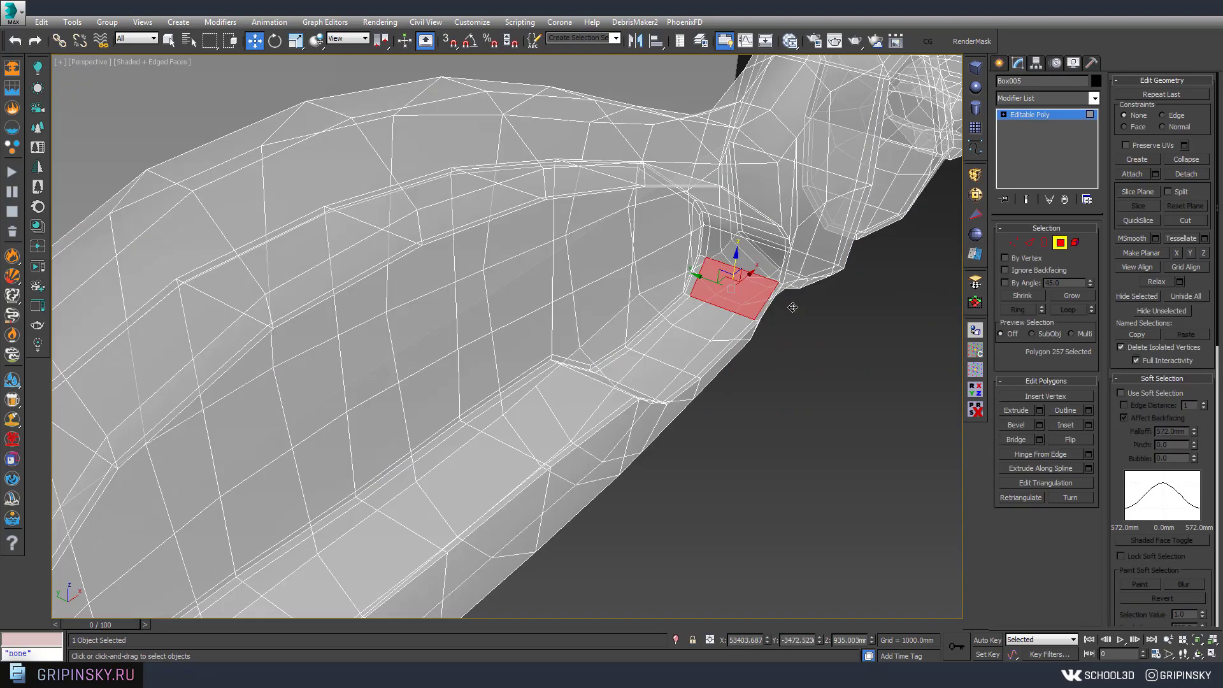
left_click(792, 306, "shift")
middle_click_drag(792, 305, 790, 385, "alt")
scroll(693, 367, "up", 3)
scroll(693, 367, "down", 2)
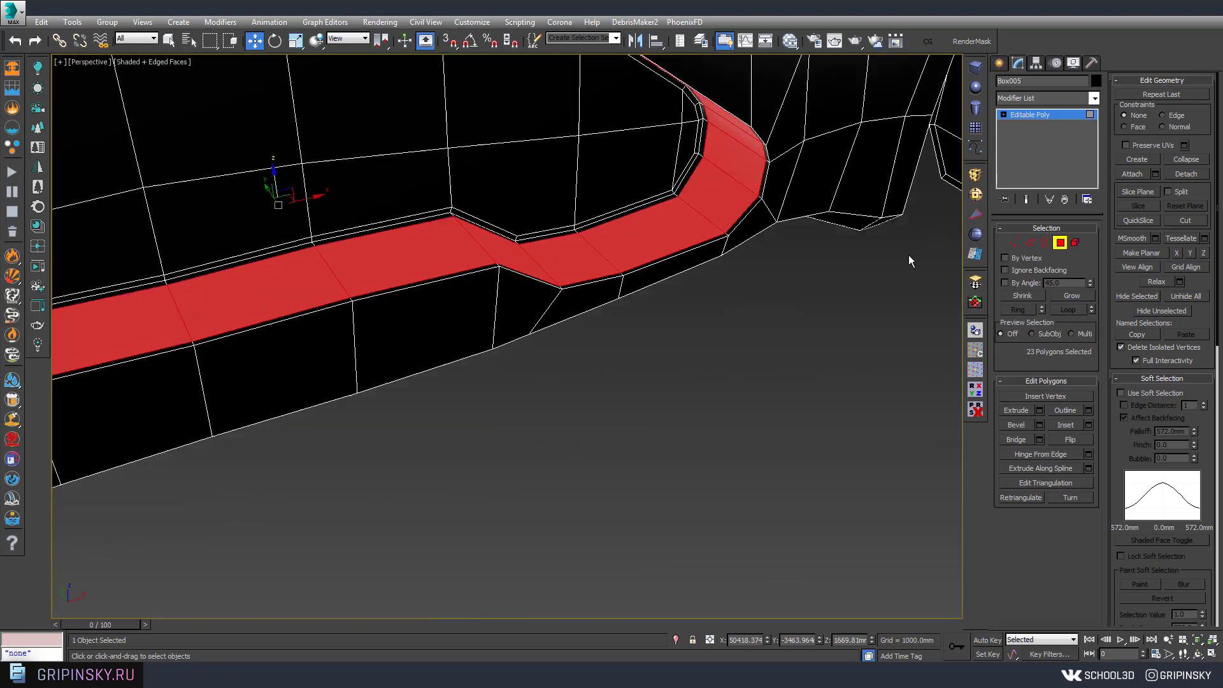
mouse_move(909, 259)
middle_mouse_down("alt")
mouse_move(773, 309)
mouse_move(767, 355)
mouse_move(787, 369)
mouse_move(939, 314)
mouse_move(979, 372)
middle_mouse_up("alt")
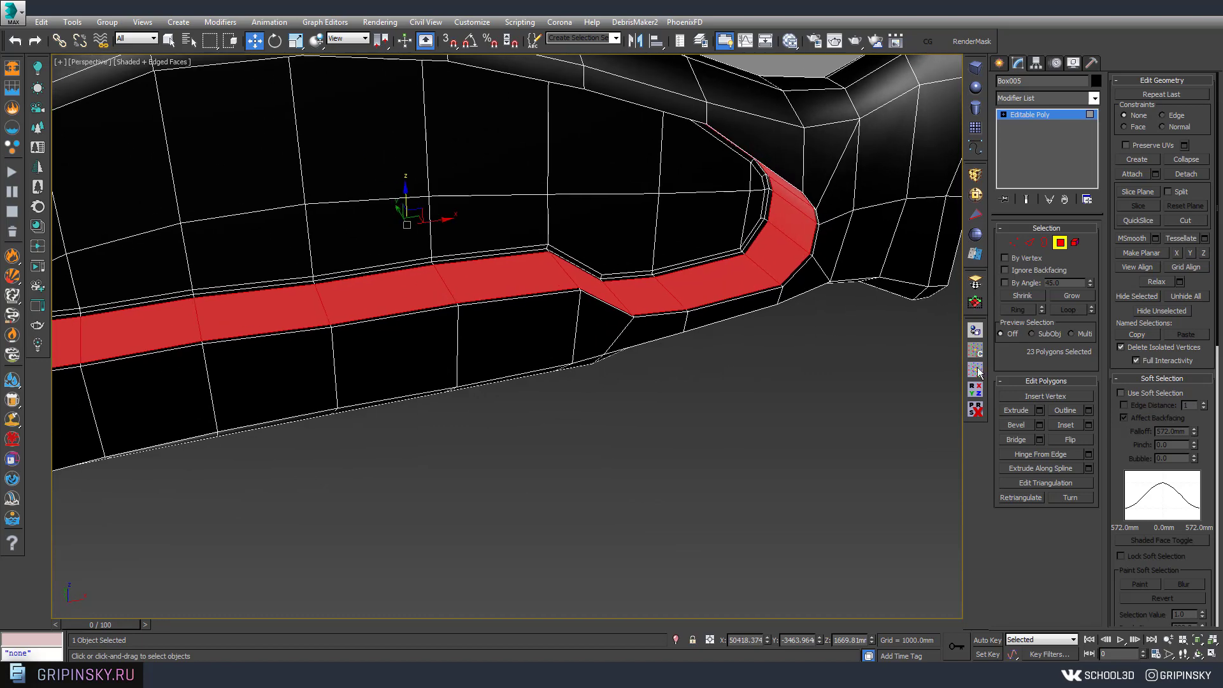
Step: Grow the rim selection and detach it as a separate object
left_click(1072, 296)
scroll(593, 369, "down", 2)
middle_click_drag(592, 369, 637, 383, "alt")
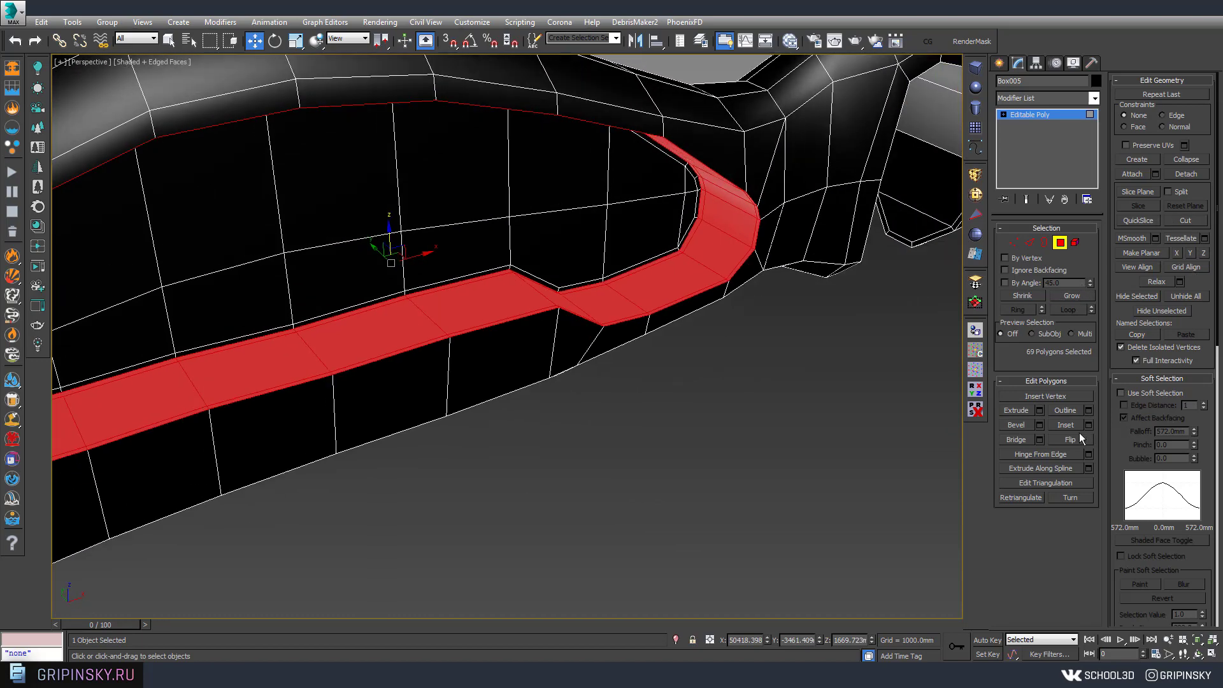
scroll(637, 383, "up", 4)
left_click(1186, 174)
key("Return")
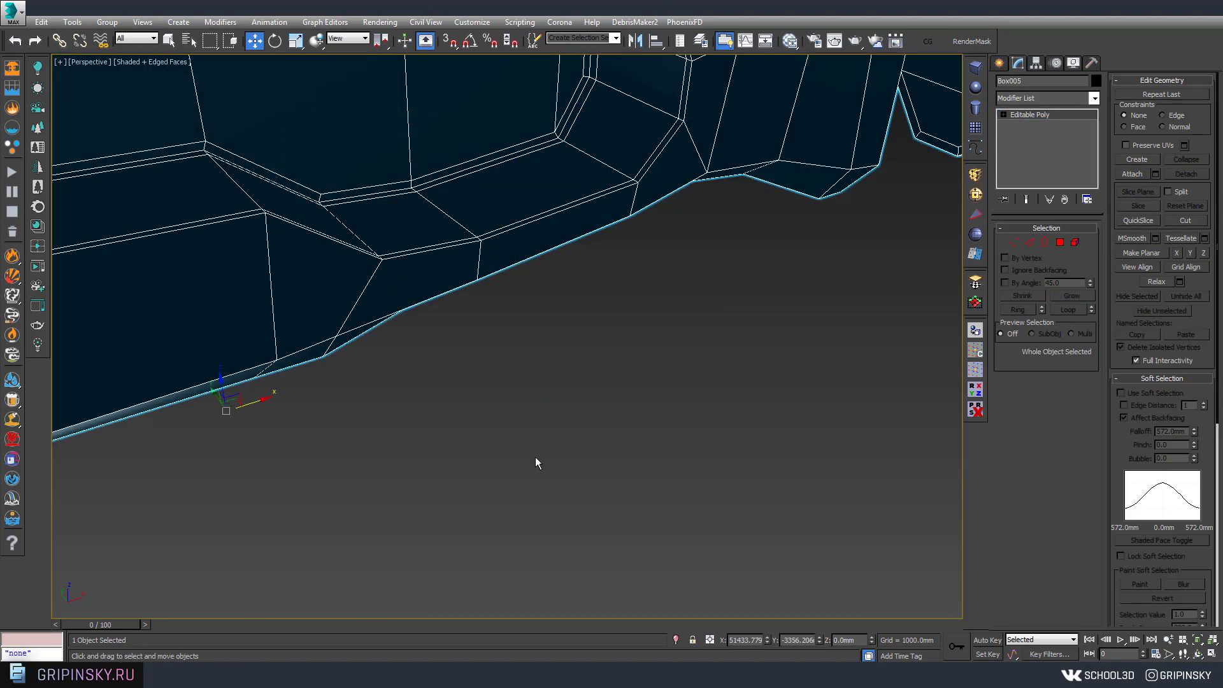
key("ctrl+a")
scroll(415, 282, "up", 2)
key("z")
scroll(515, 342, "down", 2)
Step: Isolate the detached rim Object001 and inspect its open border
key("alt+q")
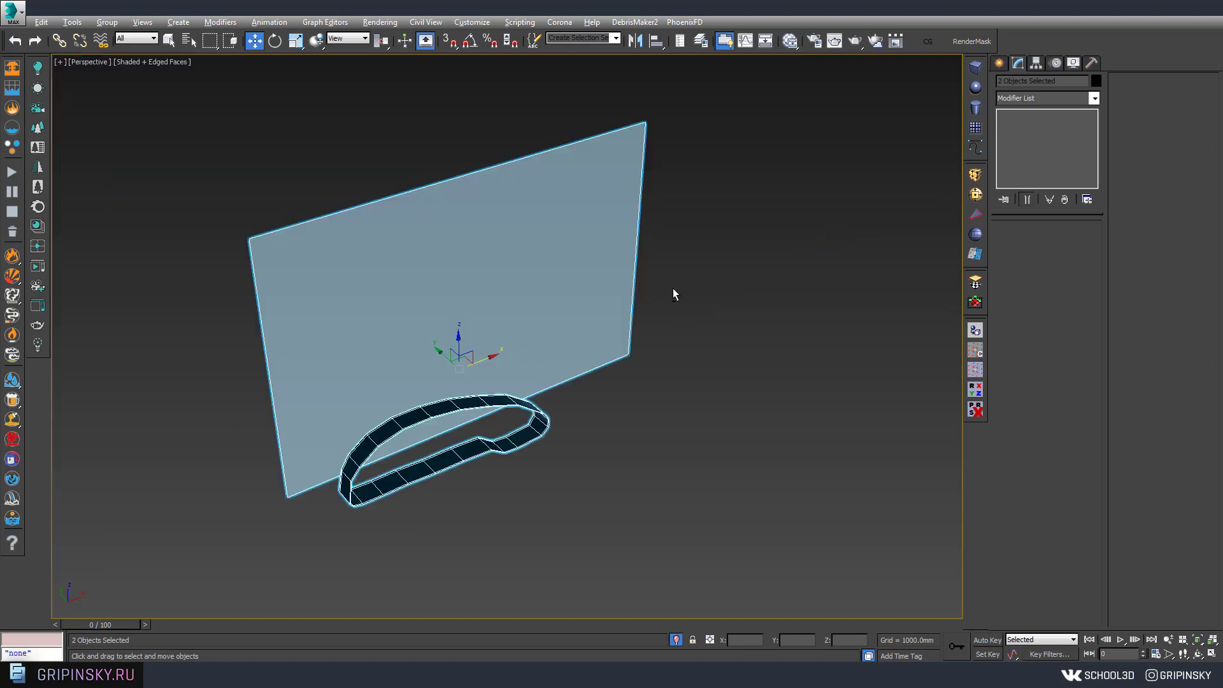
left_click(693, 384)
key("3")
scroll(693, 384, "up", 2)
left_click(693, 385)
middle_click_drag(693, 384, 620, 408, "alt")
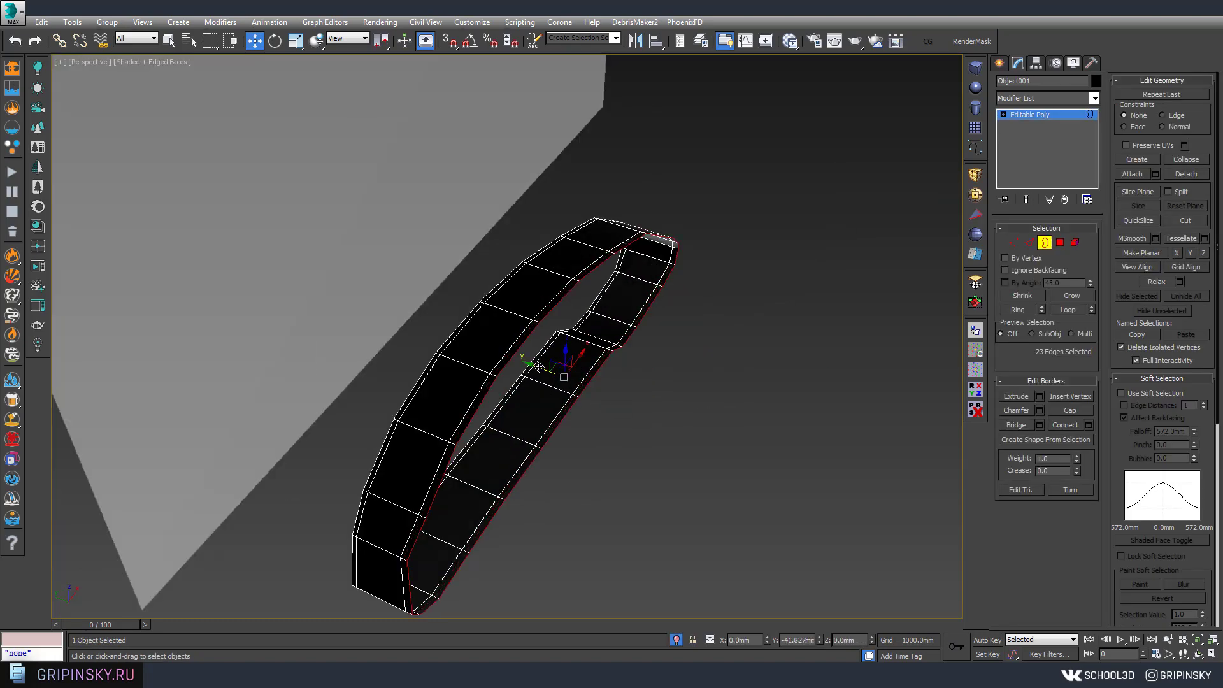
left_click(1035, 115)
middle_click_drag(891, 287, 957, 262, "alt")
scroll(958, 262, "up", 2)
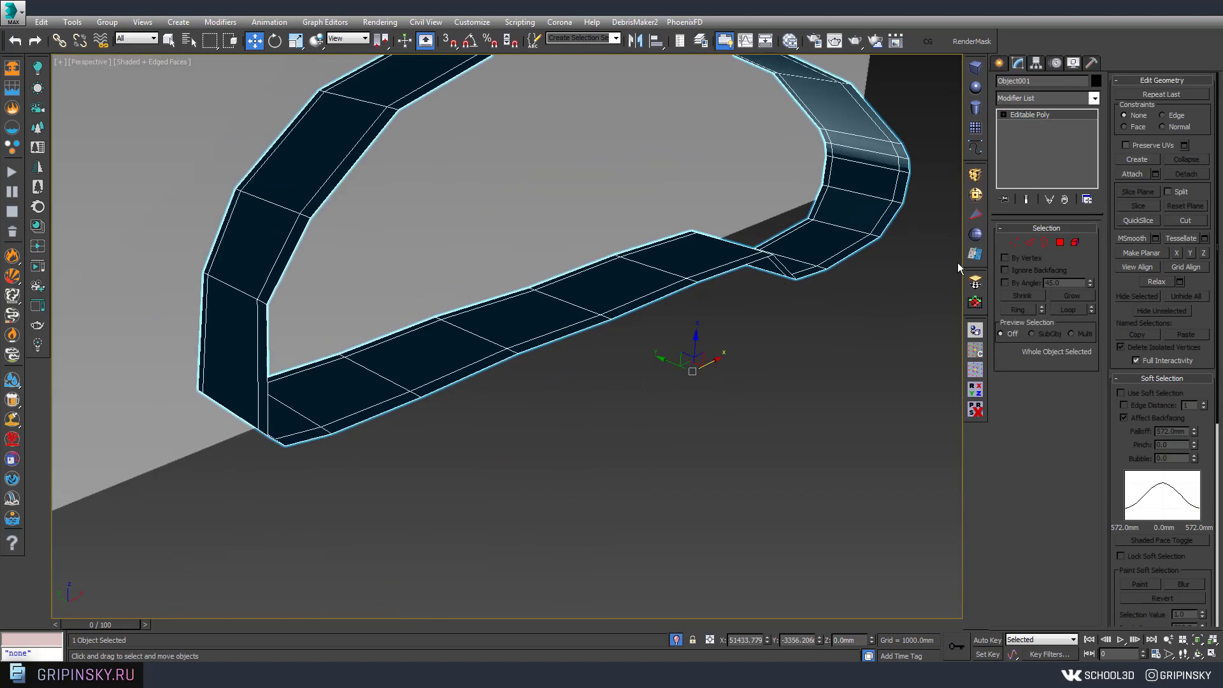
Step: Add a Shell of 42.16 mm outer amount with extra segments, then a TurboSmooth
left_click(976, 217)
left_click_drag(1088, 259, 1109, 149)
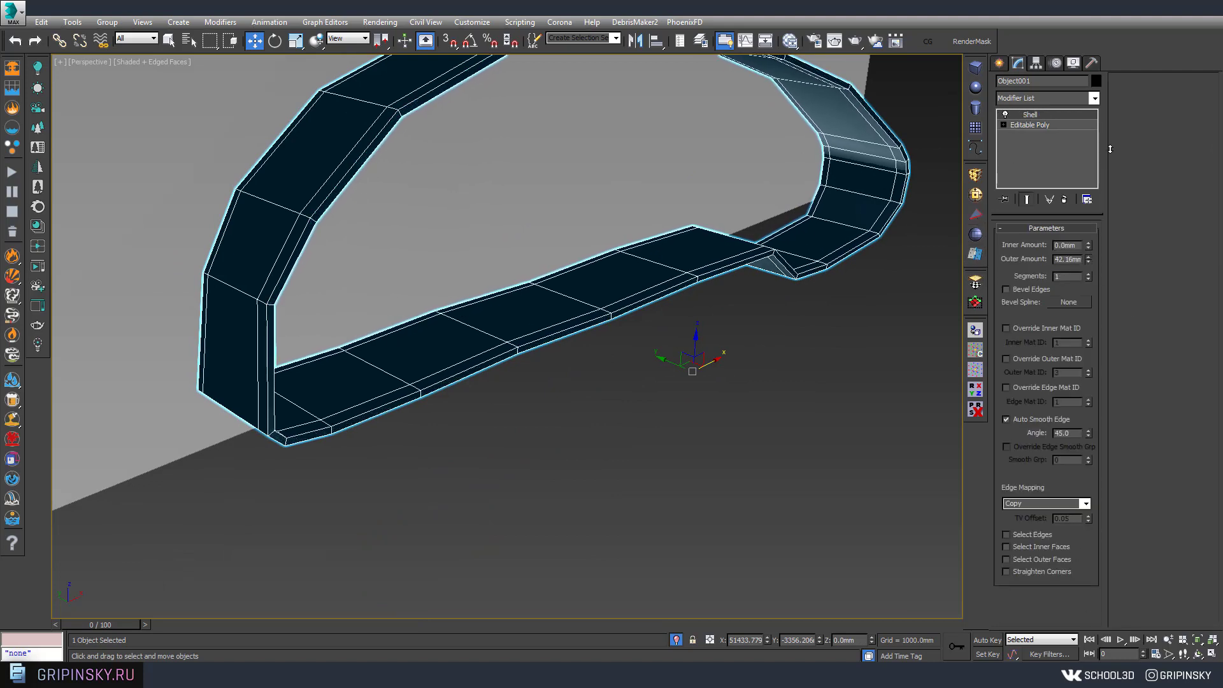
left_click(1090, 274)
left_click(1034, 97)
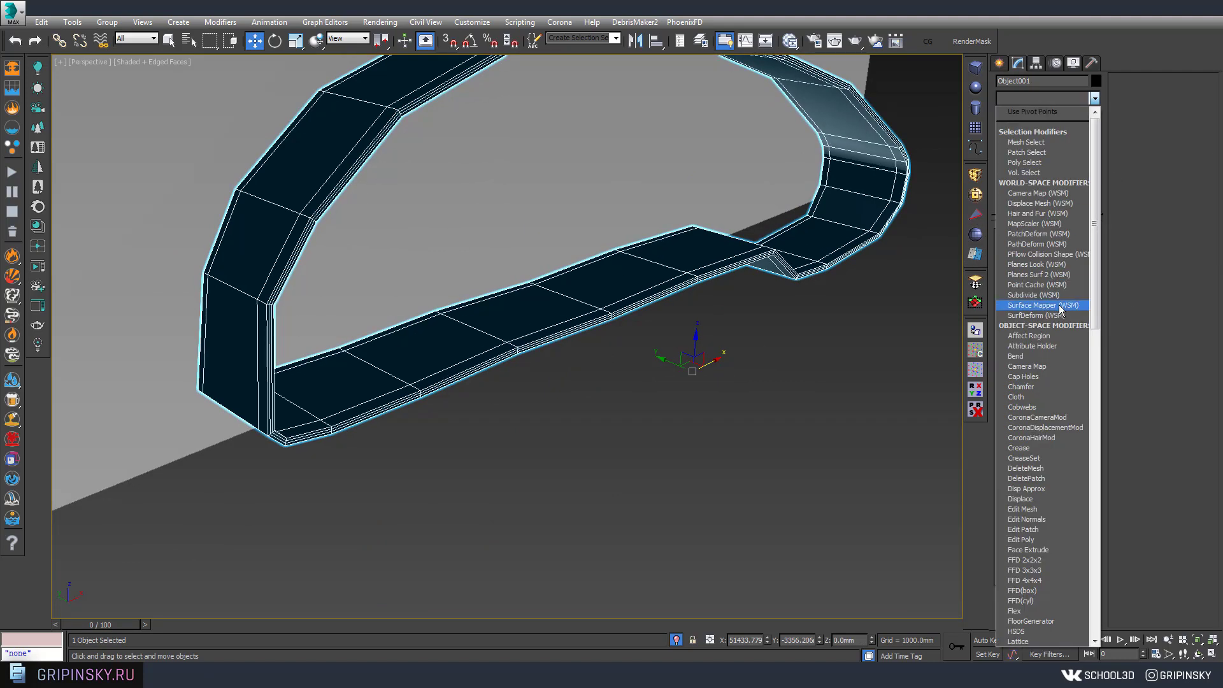
scroll(1043, 392, "down", 16)
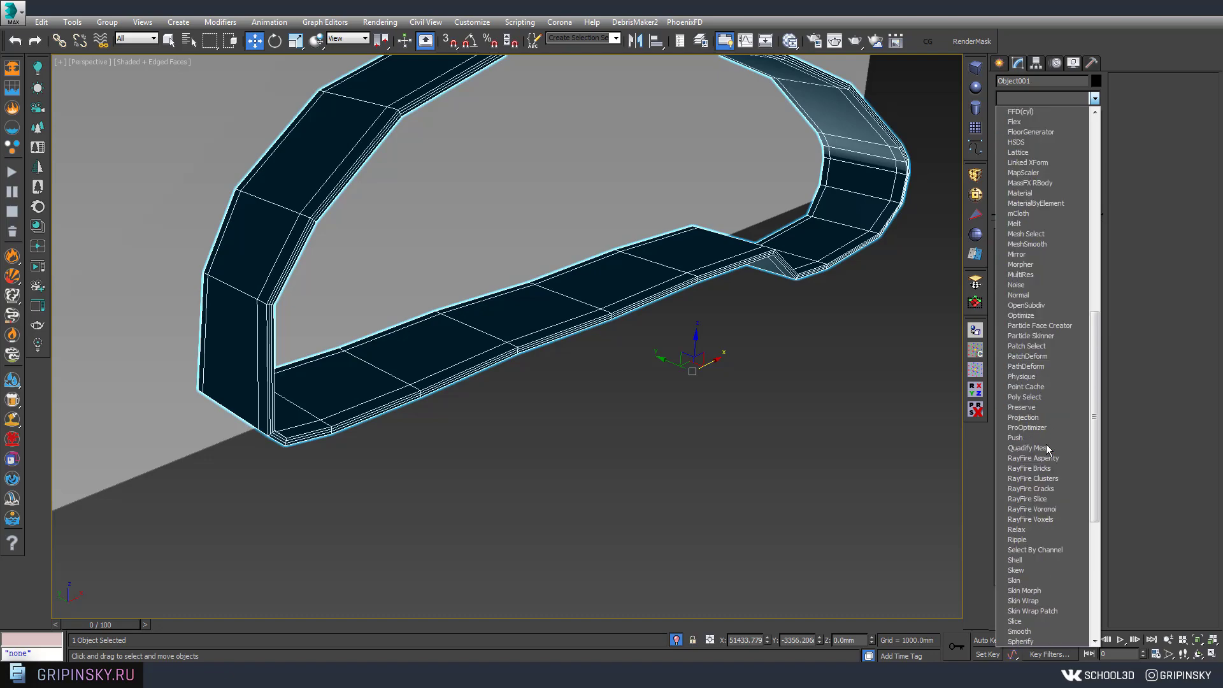
left_click(1028, 489)
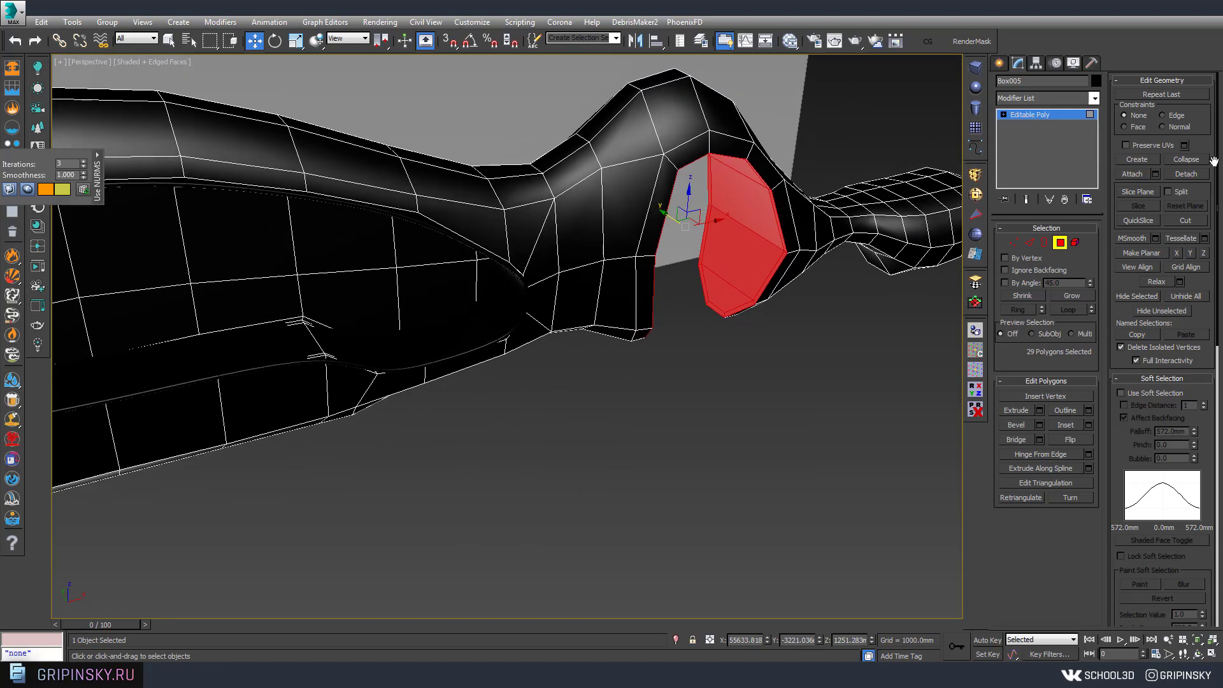
Step: Detach the selected arch-opening faces as a new object, Object002
left_click(1186, 174)
key("Return")
mouse_move(843, 354)
left_mouse_down()
mouse_move(814, 200)
mouse_move(847, 322)
left_mouse_up()
left_click(1062, 243)
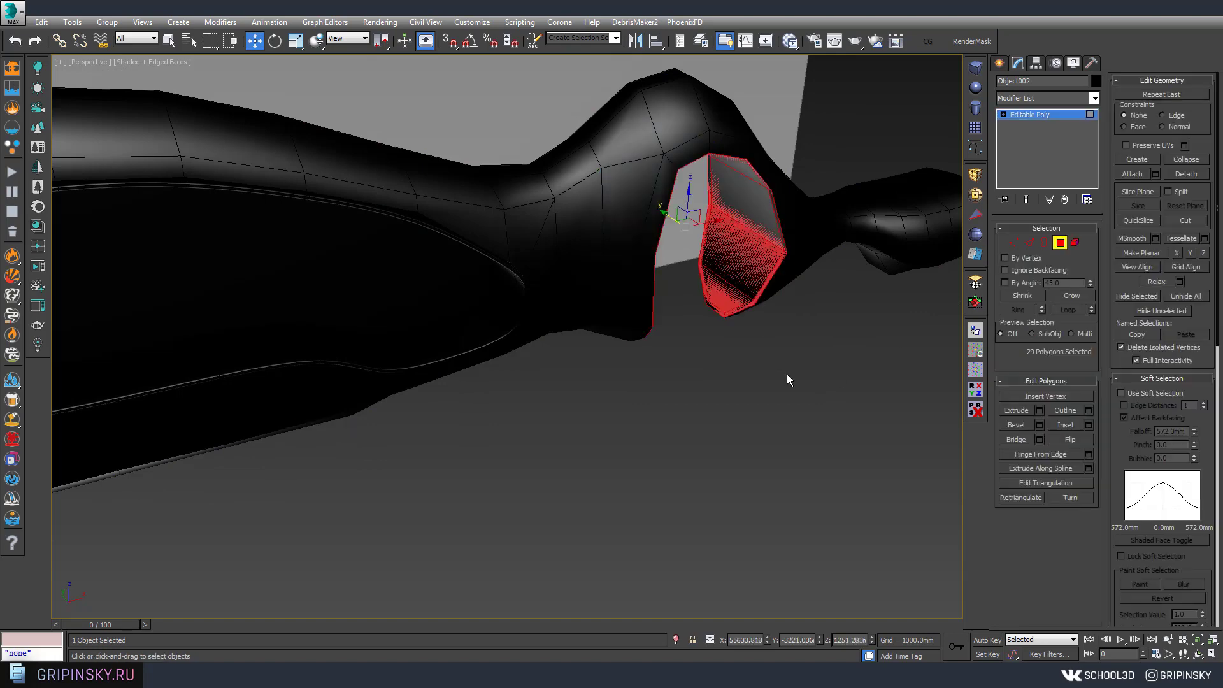
key("r")
middle_click_drag(786, 383, 729, 250, "alt")
key("4")
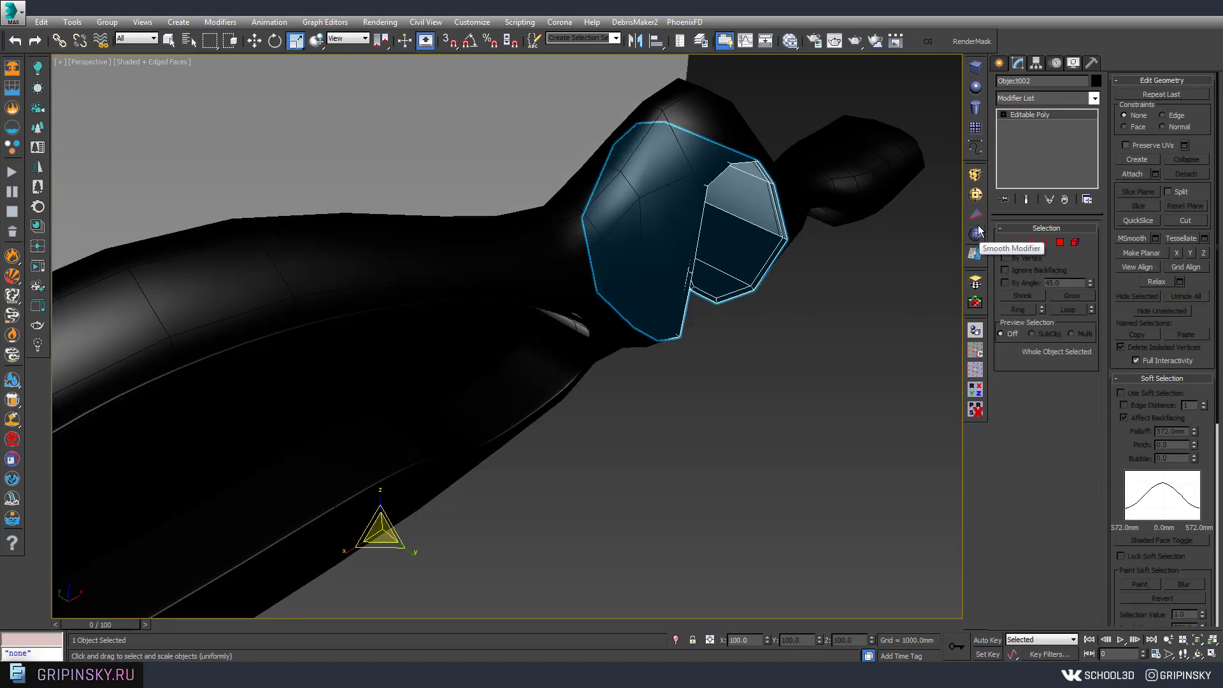
Step: Give the arch frame a Shell of 40.98 mm with 3 segments and add TurboSmooth
left_click(979, 231)
middle_click_drag(835, 304, 800, 235, "alt")
scroll(737, 342, "up", 5)
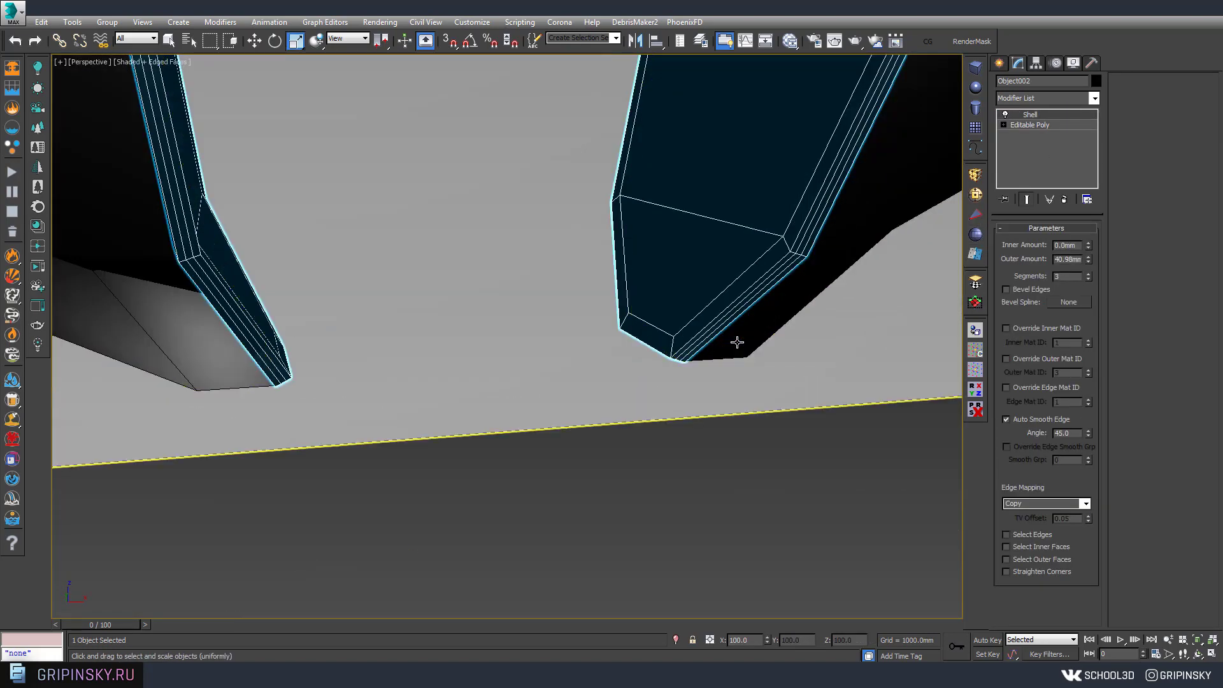
middle_click_drag(737, 342, 595, 341, "alt")
left_click(1093, 98)
scroll(1049, 442, "down", 5)
left_click(1069, 583)
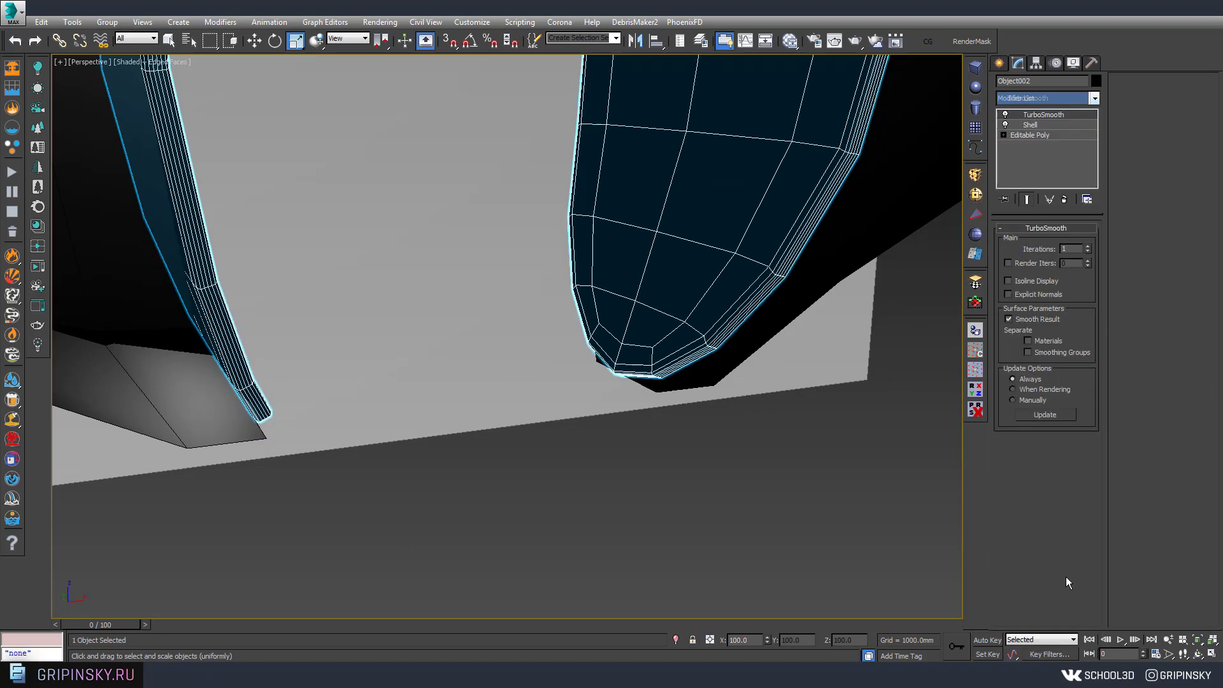
Step: Work on the arch frame's edges at both bottom corners to add support cuts
middle_click_drag(787, 335, 758, 350, "alt")
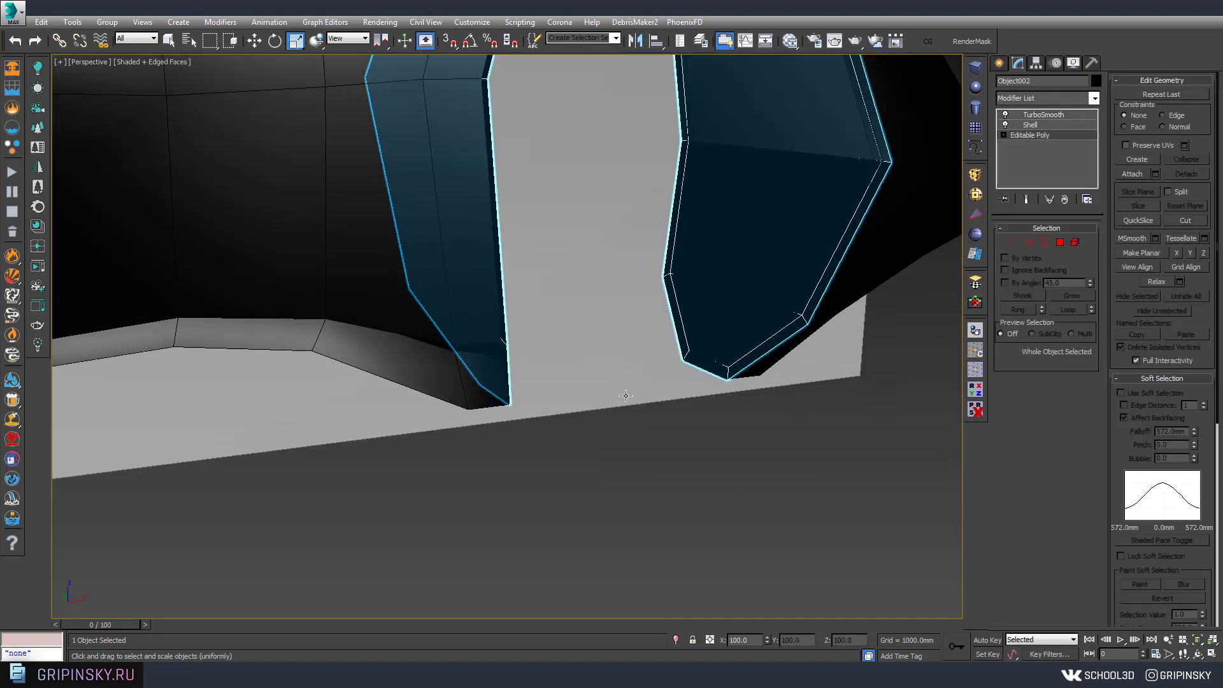
scroll(691, 376, "up", 5)
scroll(701, 388, "up", 1)
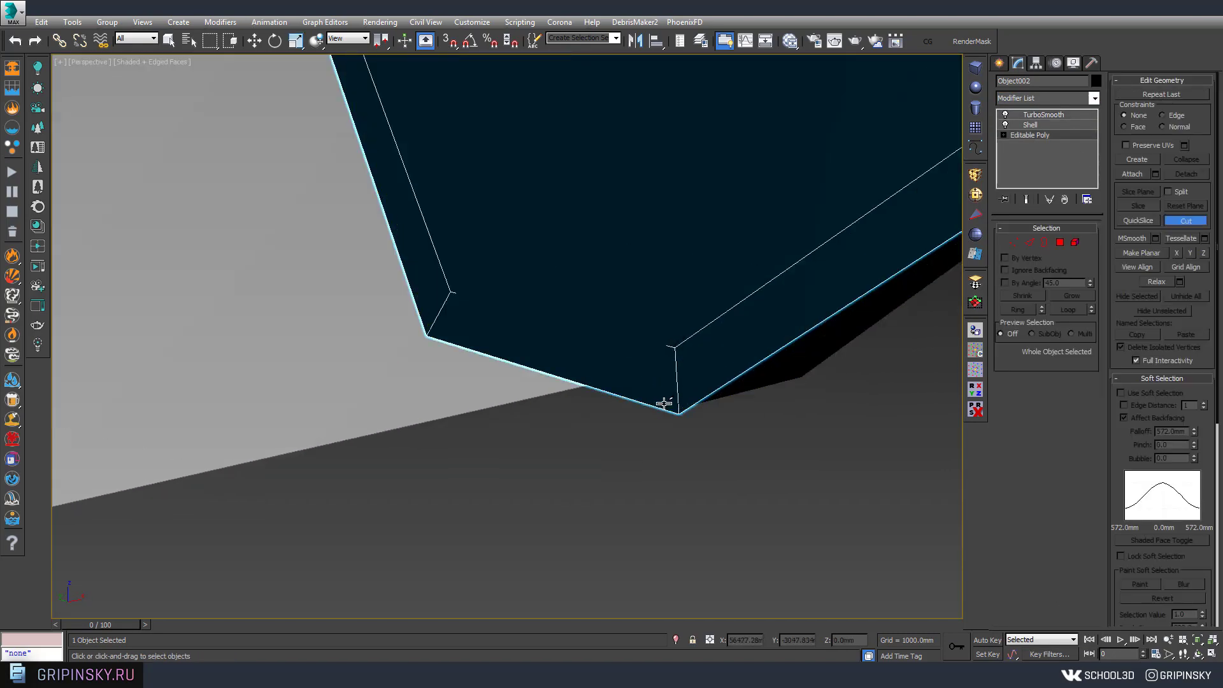
scroll(520, 296, "down", 3)
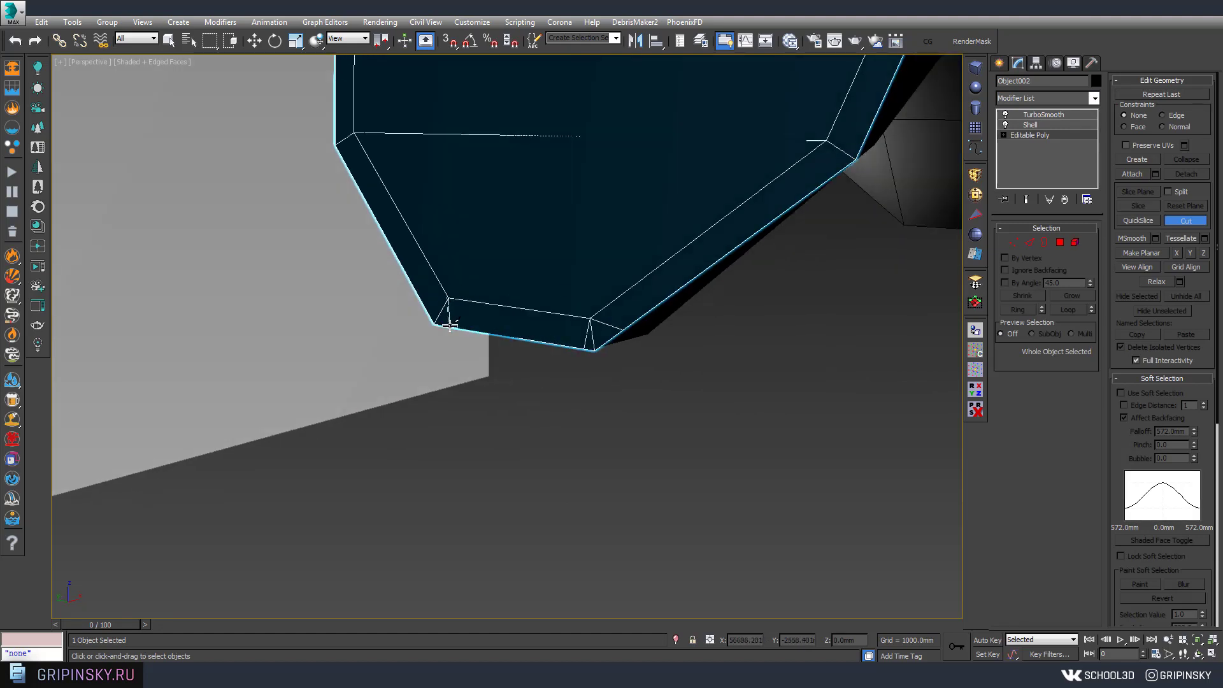
mouse_move(449, 299)
middle_mouse_down("alt")
mouse_move(557, 333)
mouse_move(381, 326)
middle_mouse_up("alt")
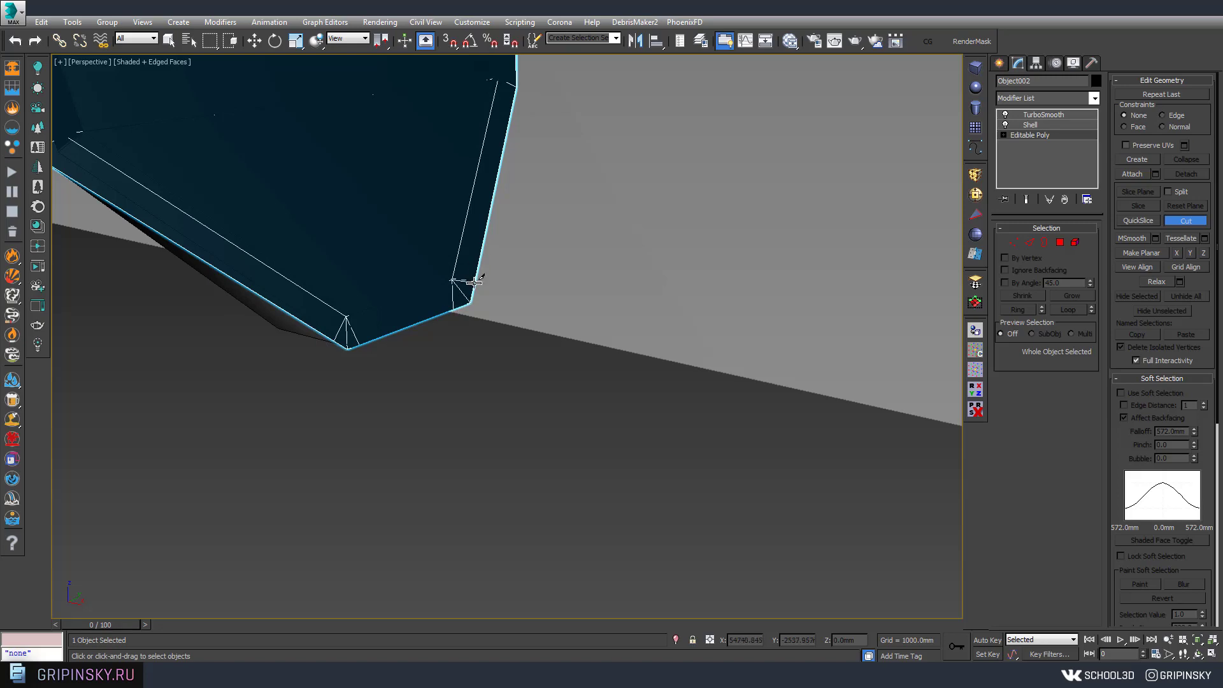
key("2")
middle_click_drag(461, 294, 815, 234, "alt")
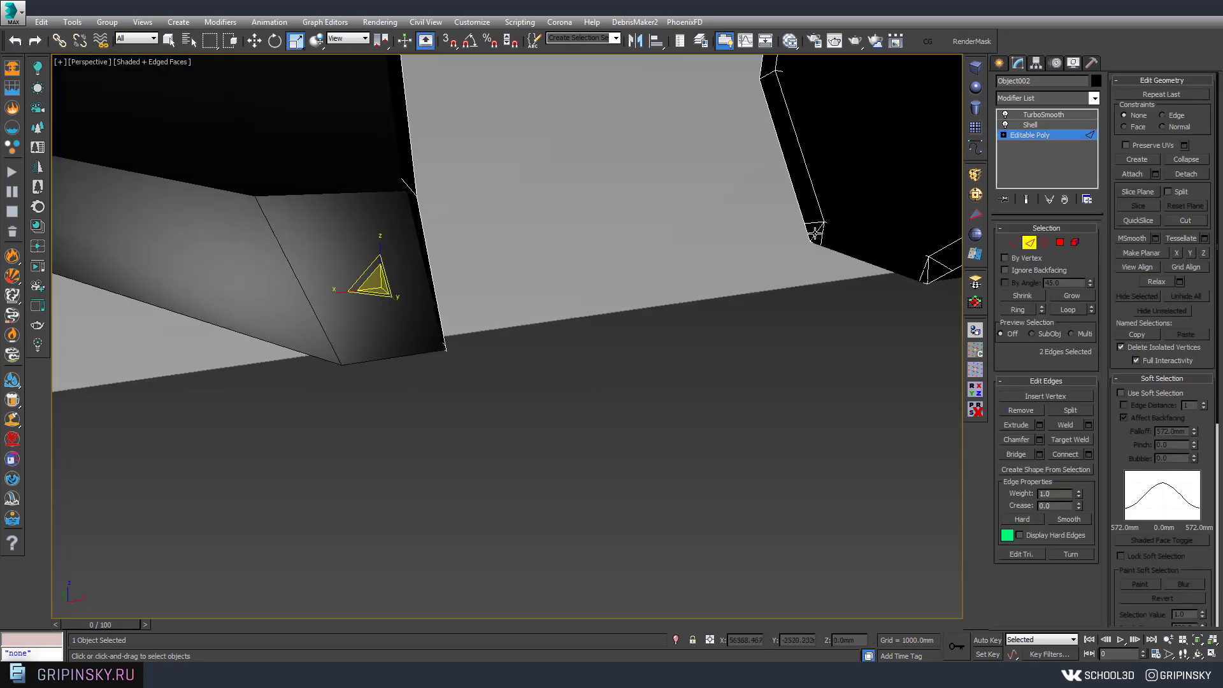
mouse_move(921, 372)
middle_mouse_down("alt")
mouse_move(644, 363)
mouse_move(674, 347)
middle_mouse_up("alt")
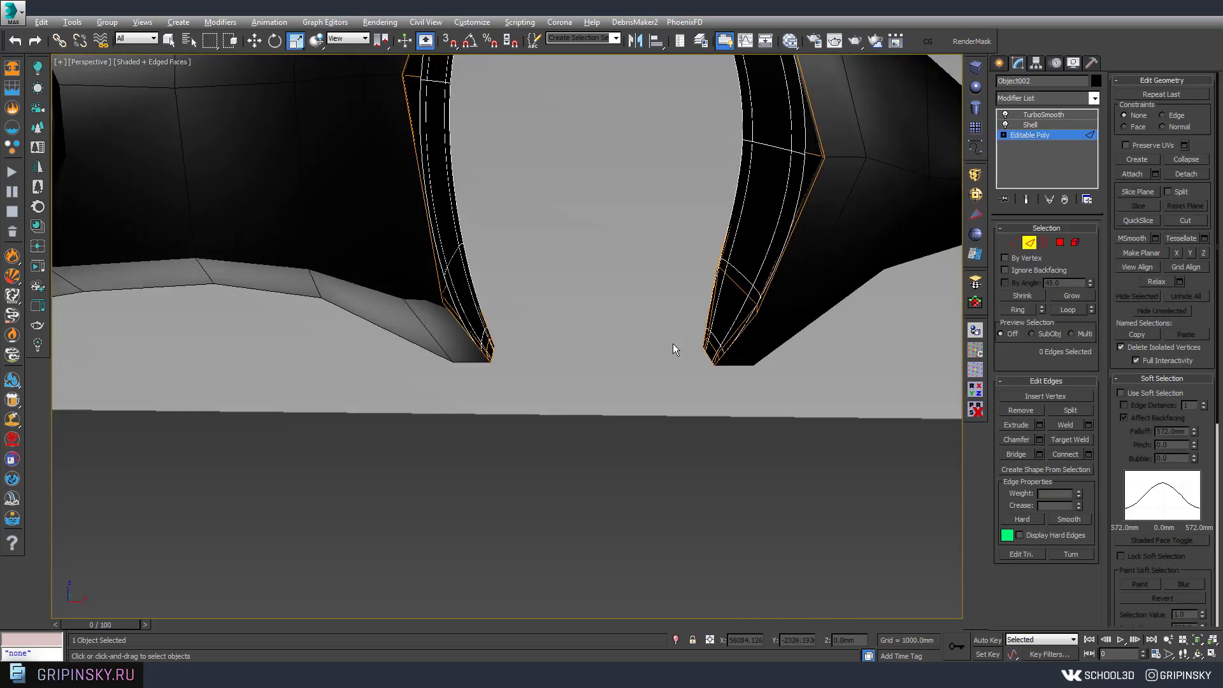
left_click(1042, 136)
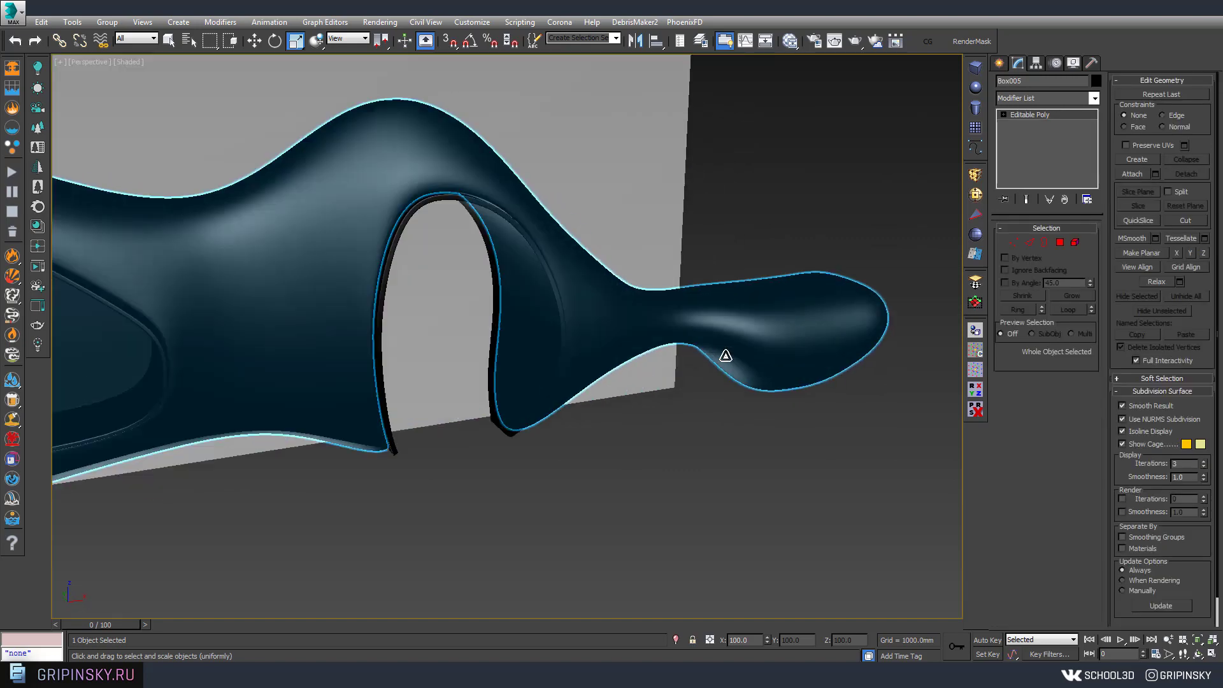
Step: Clone the desk together with its reference planes as a Copy, creating Box006
mouse_move(726, 355)
middle_mouse_down("alt")
mouse_move(813, 355)
mouse_move(609, 357)
mouse_move(688, 370)
mouse_move(609, 374)
mouse_move(692, 407)
mouse_move(672, 268)
mouse_move(752, 358)
mouse_move(764, 499)
mouse_move(524, 354)
middle_mouse_up("alt")
left_click(609, 358)
key("F4")
scroll(672, 267, "down", 5)
left_click(672, 267)
key("ctrl+a")
key("w")
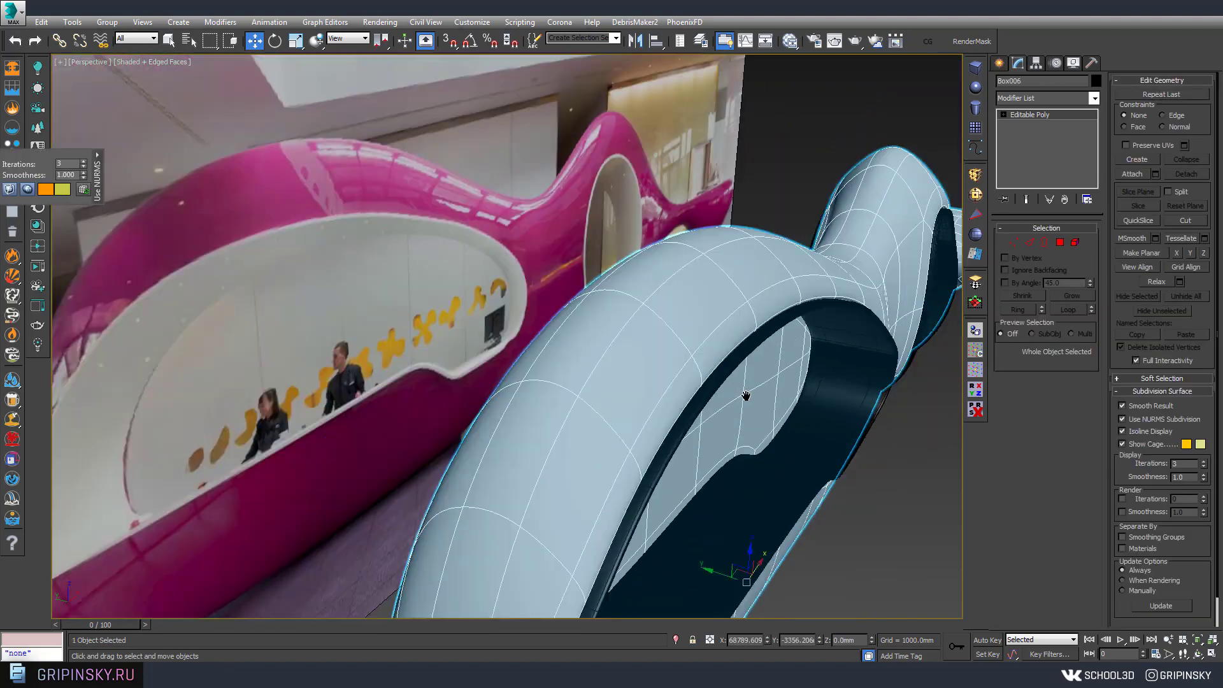
mouse_move(746, 396)
middle_mouse_down("alt")
mouse_move(735, 400)
mouse_move(740, 439)
mouse_move(597, 379)
middle_mouse_up("alt")
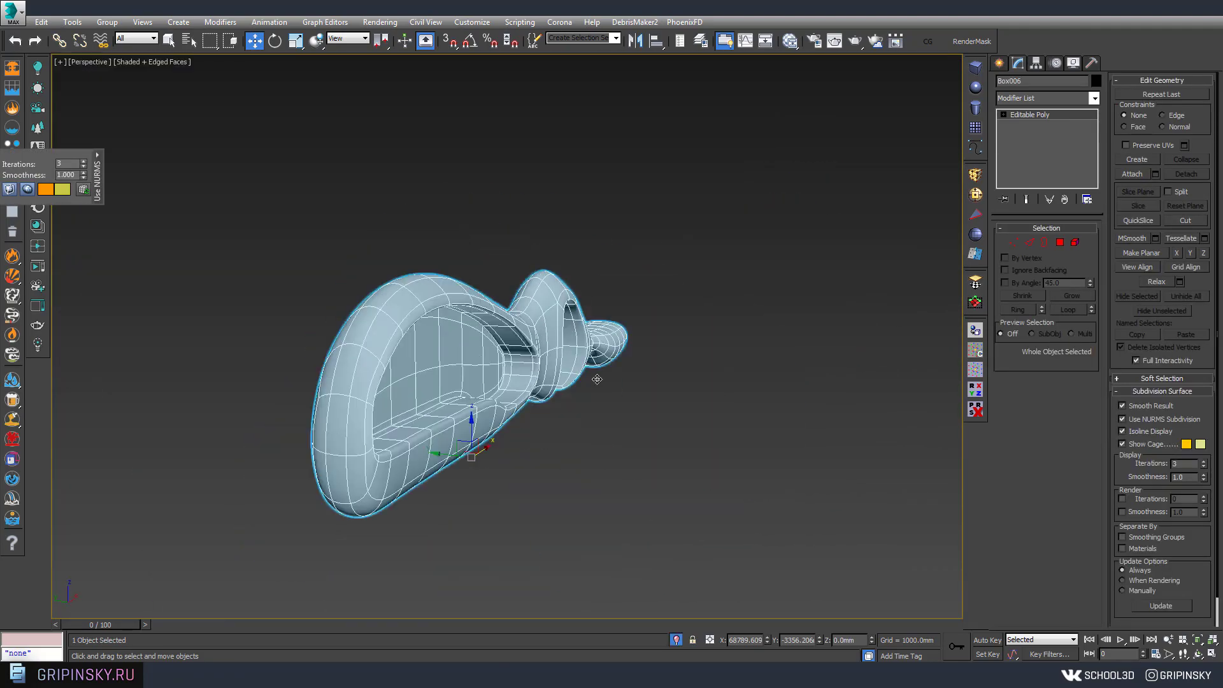
Step: Select the 41 window-area polygons on Box006 By Angle for detaching as Object005
scroll(453, 398, "up", 5)
key("4")
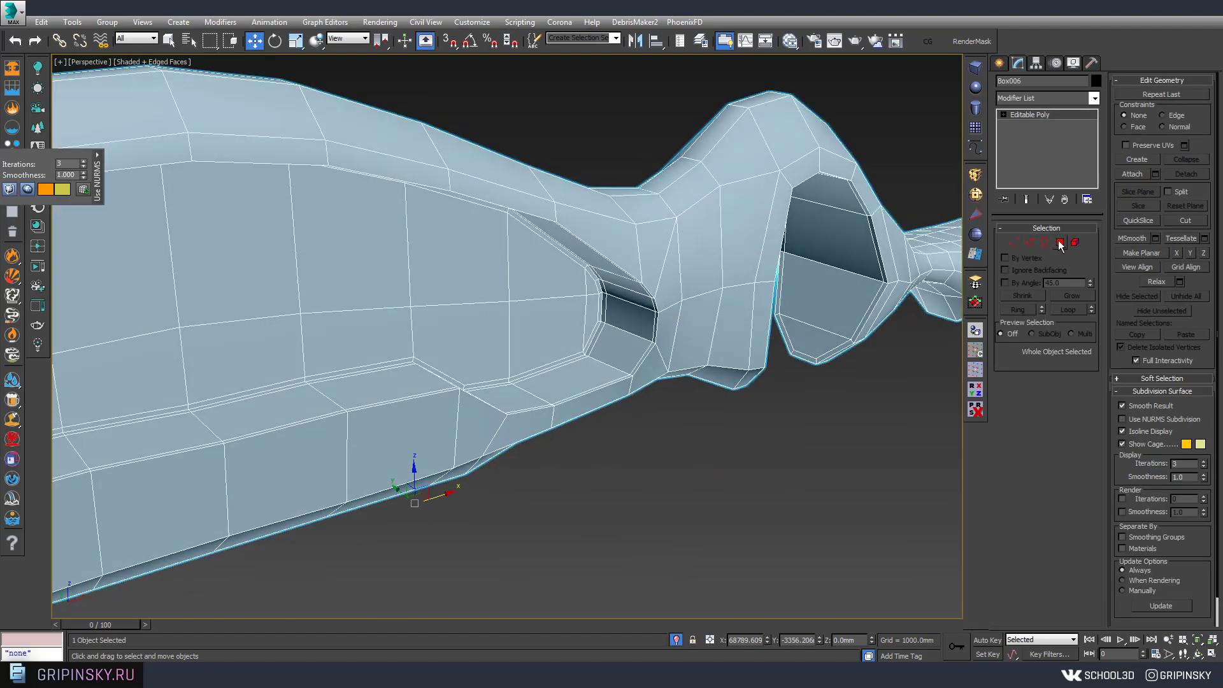
left_click(549, 290)
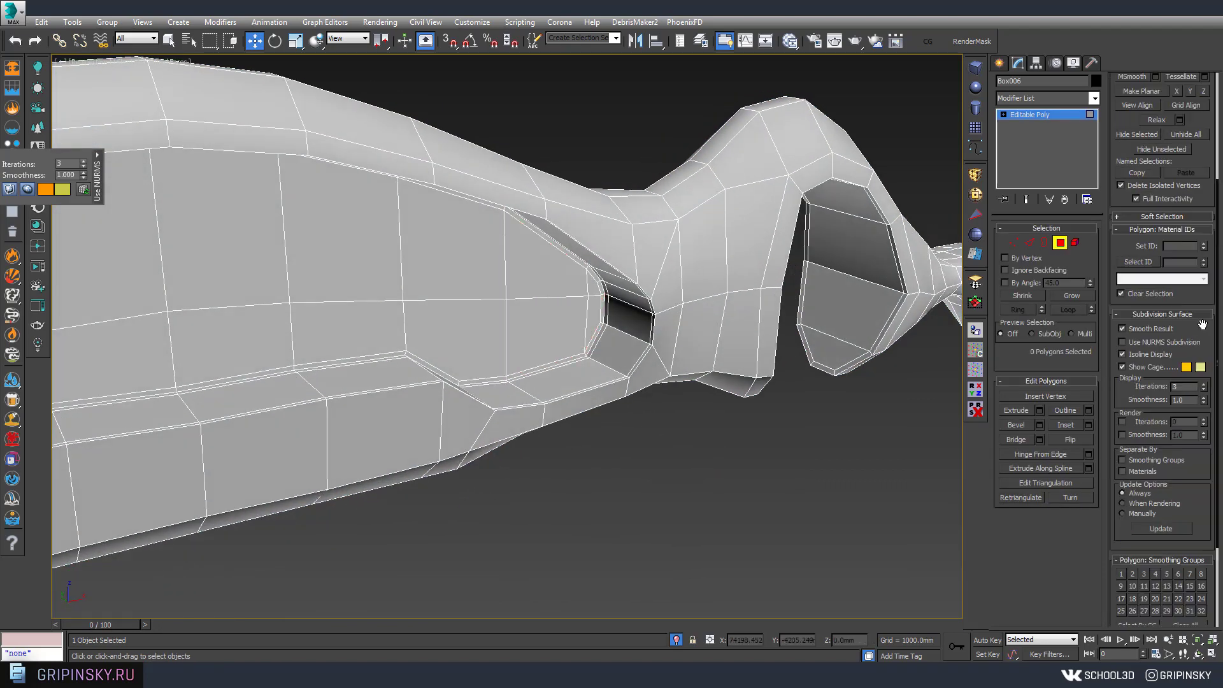
mouse_move(1202, 325)
left_mouse_down()
mouse_move(1204, 473)
mouse_move(1192, 185)
left_mouse_up()
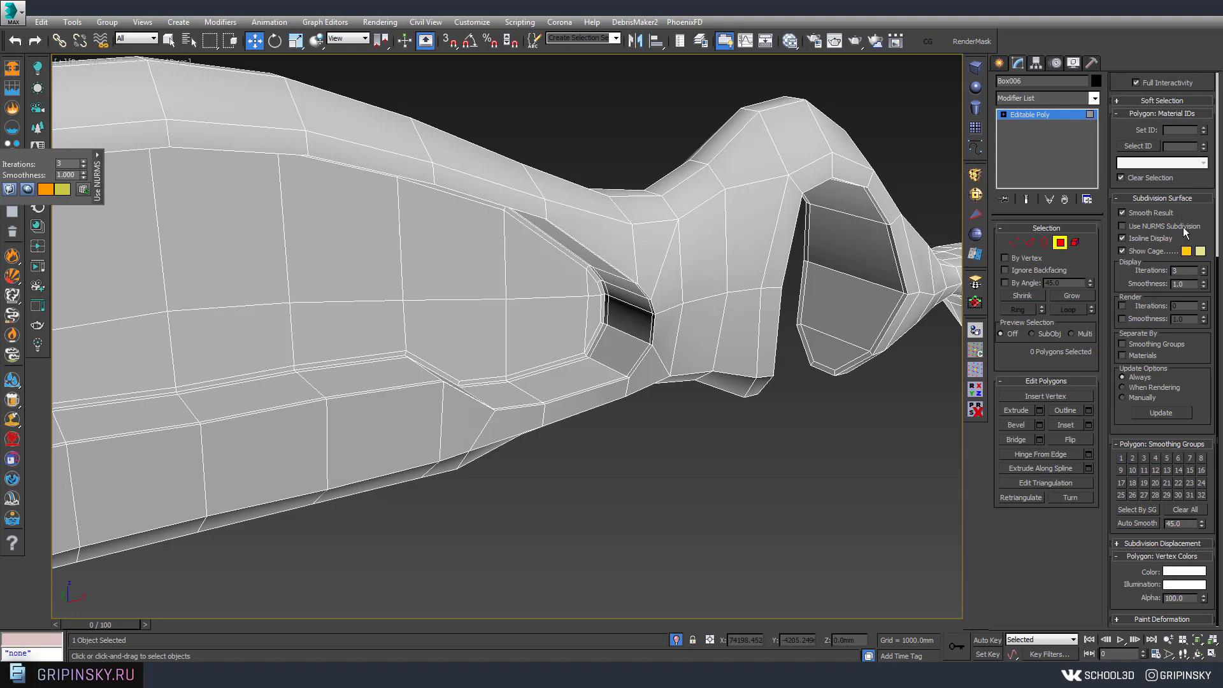
left_click(537, 307)
scroll(1203, 314, "up", 1)
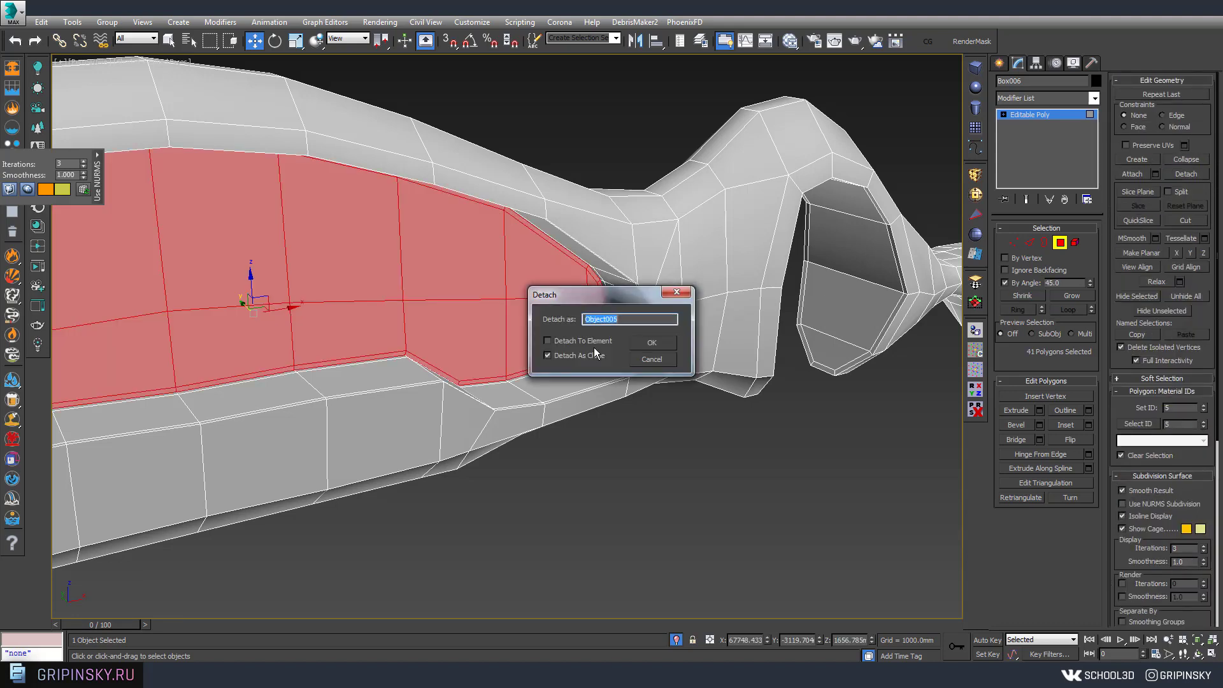
Step: Detach the window faces as Object005 and mirror Box006 across Y with Flip on
left_click(651, 342)
middle_click_drag(770, 418, 729, 355, "alt")
left_click(975, 254)
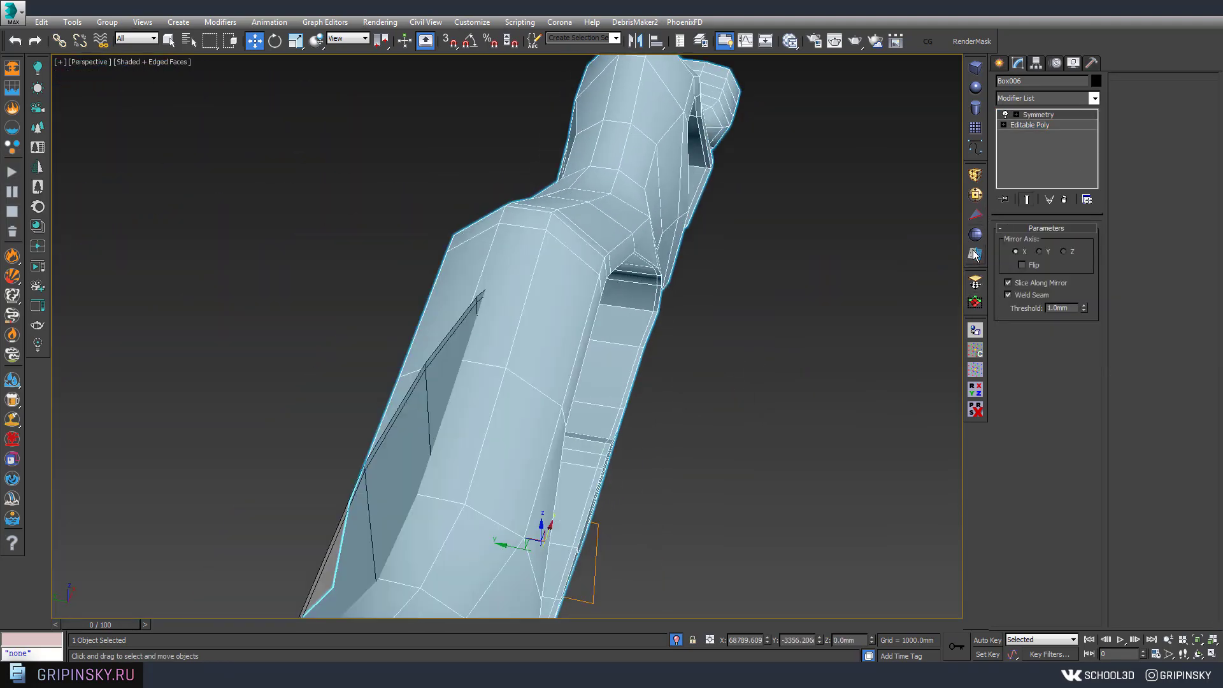
left_click(1041, 251)
middle_click_drag(781, 418, 1031, 267, "alt")
left_click(1032, 267)
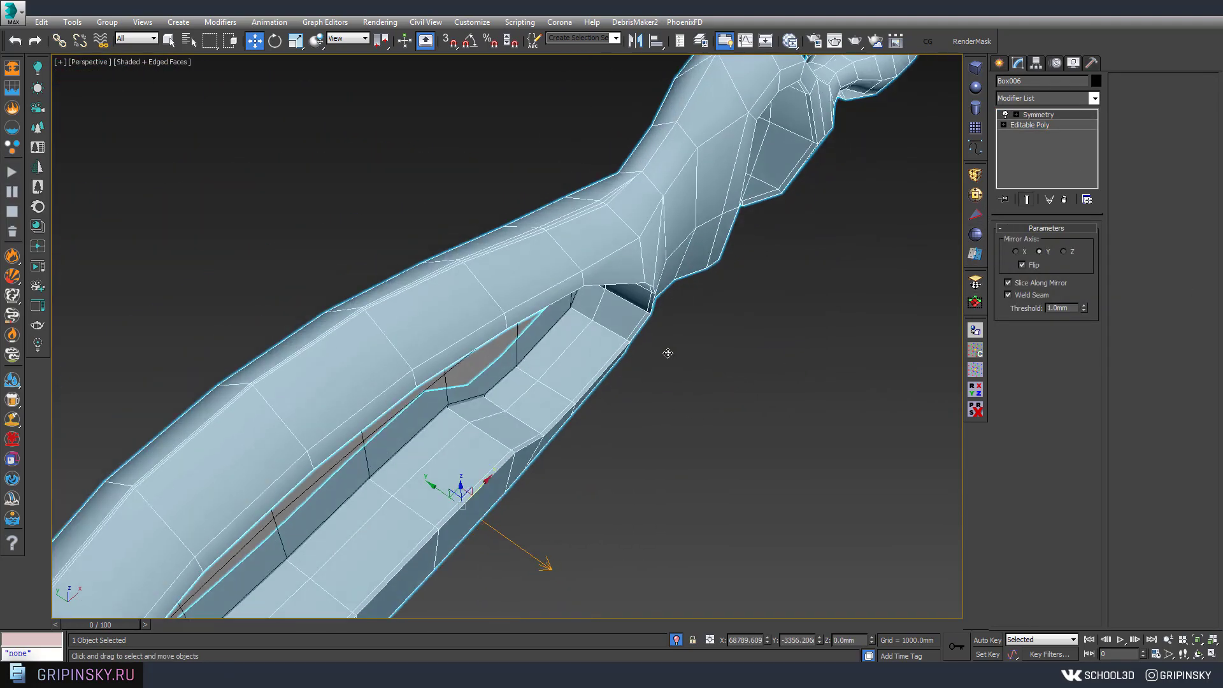
Step: Adjust the Symmetry mirror plane on Box006, then exit mirror-plane editing
left_click(1016, 115)
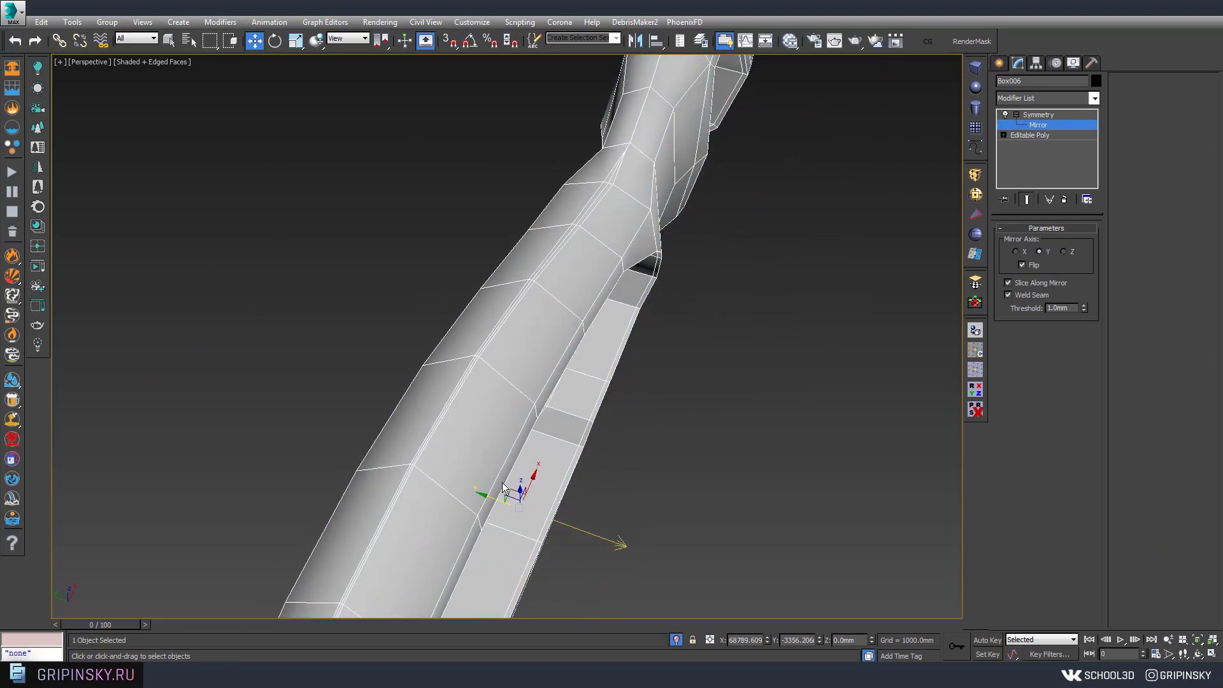
mouse_move(703, 302)
middle_mouse_down("alt")
mouse_move(488, 405)
mouse_move(637, 382)
mouse_move(500, 389)
mouse_move(618, 418)
mouse_move(721, 360)
mouse_move(712, 338)
middle_mouse_up("alt")
scroll(488, 406, "down", 5)
scroll(637, 382, "up", 3)
scroll(706, 369, "up", 3)
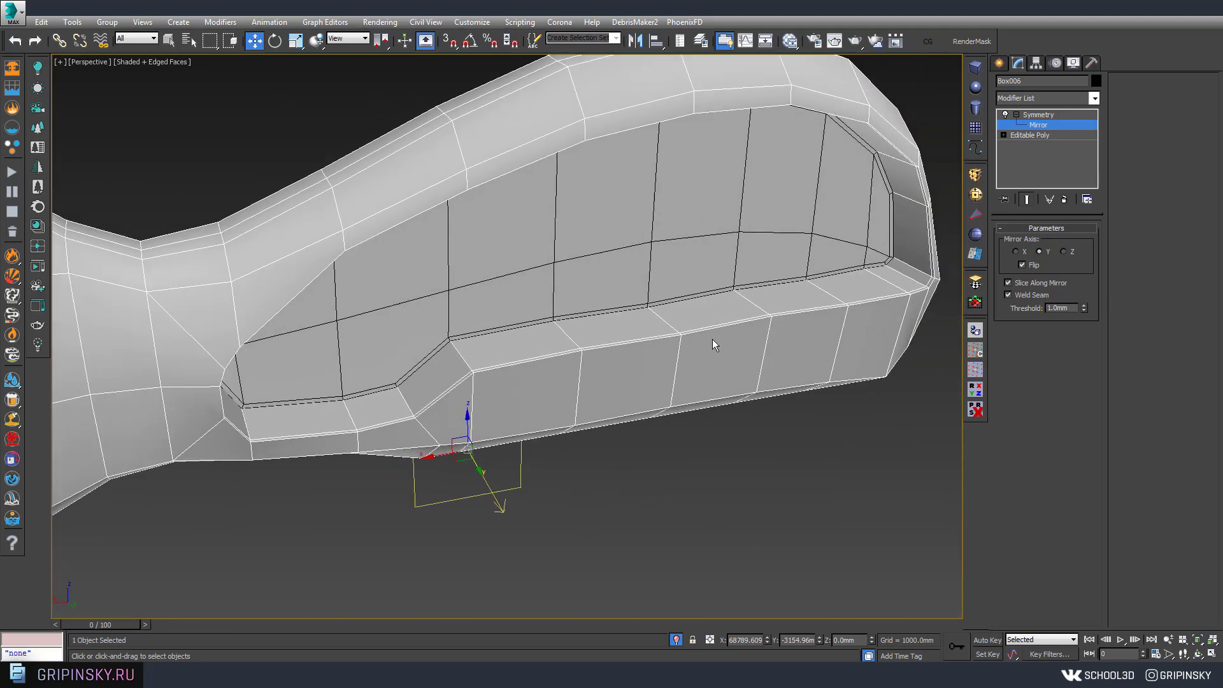
key("ctrl+b")
scroll(374, 423, "down", 5)
scroll(612, 282, "up", 5)
mouse_move(612, 282)
middle_mouse_down("alt")
mouse_move(643, 268)
mouse_move(758, 274)
middle_mouse_up("alt")
Step: Collapse Box006's Symmetry modifier by converting it to Editable Poly
right_click(758, 274)
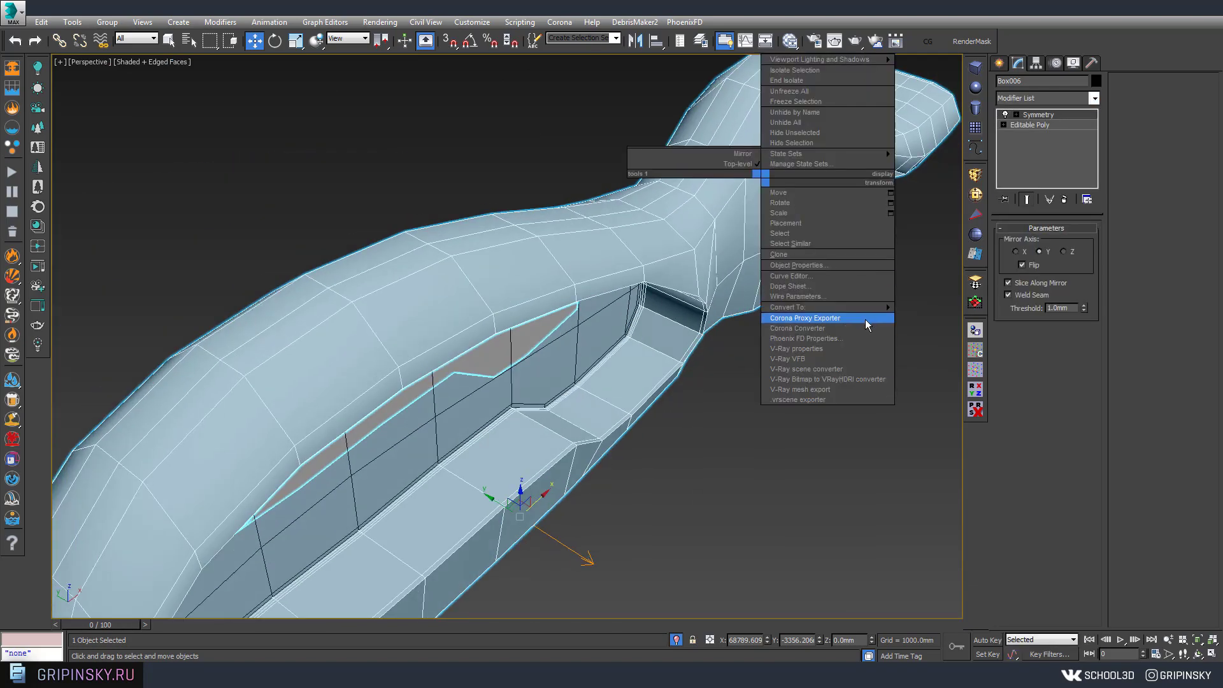
left_click(792, 319)
left_click(1030, 242)
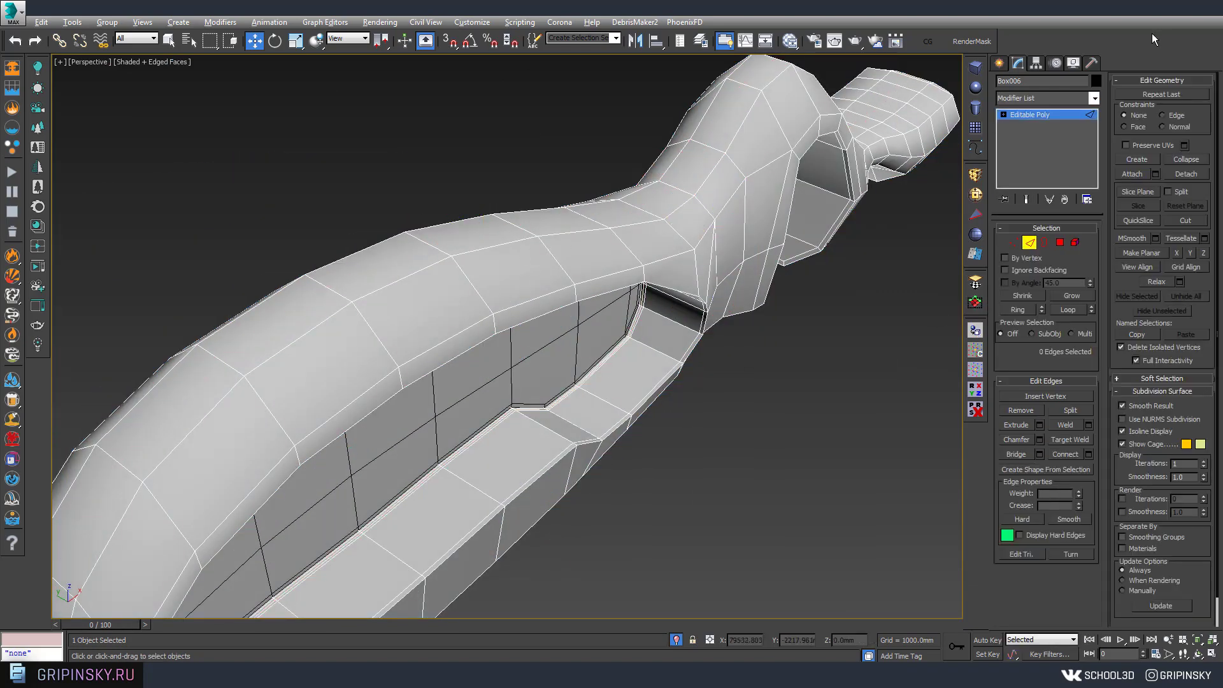
Step: Review the smooth mirrored desk and Object005 window panel with edges hidden
left_click(490, 564)
scroll(556, 392, "up", 3)
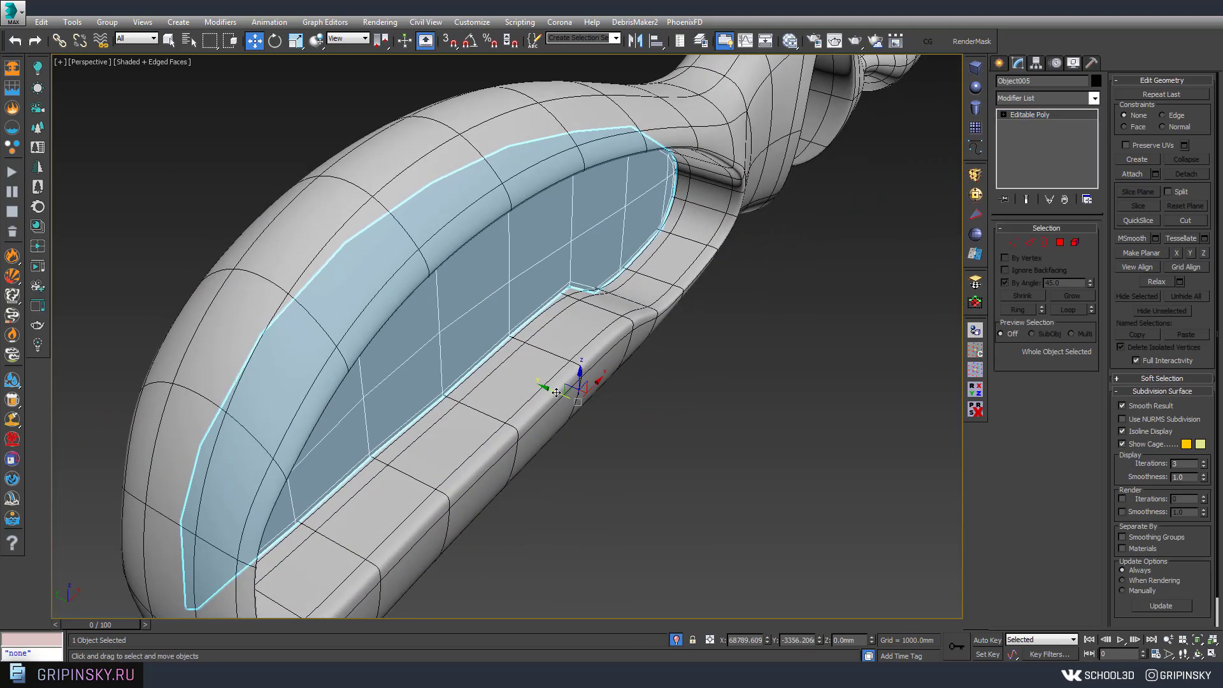
middle_click_drag(548, 381, 637, 357, "alt")
key("ctrl+d")
scroll(701, 424, "down", 5)
key("F4")
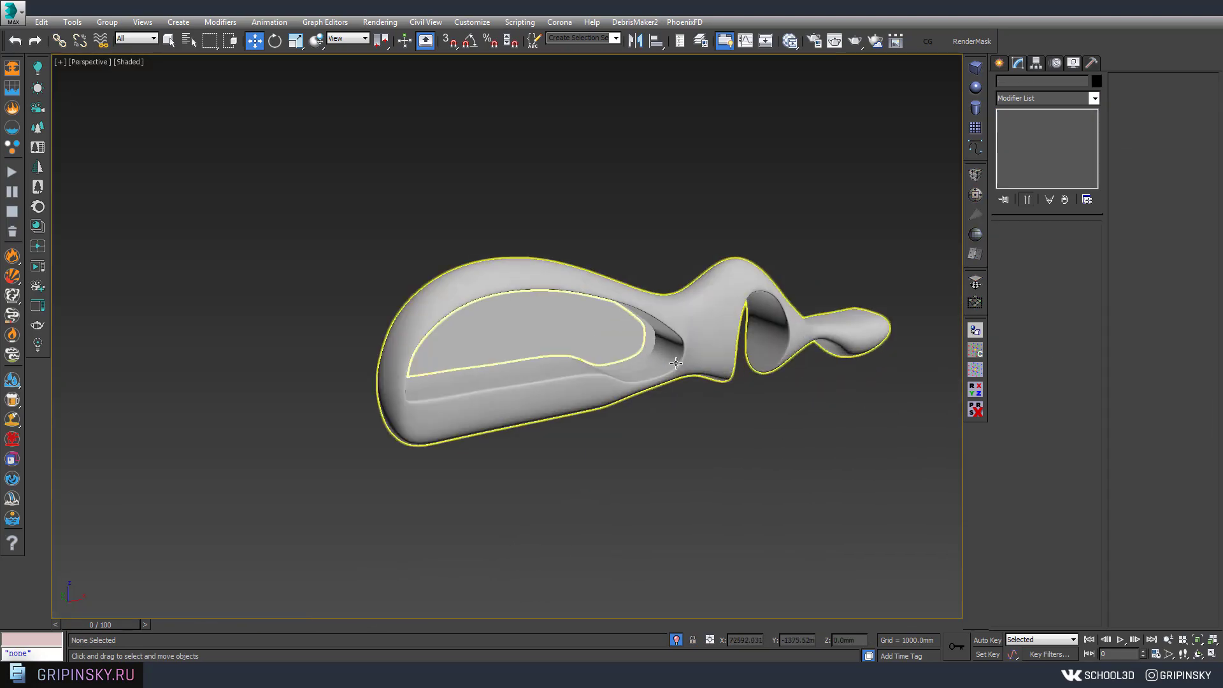